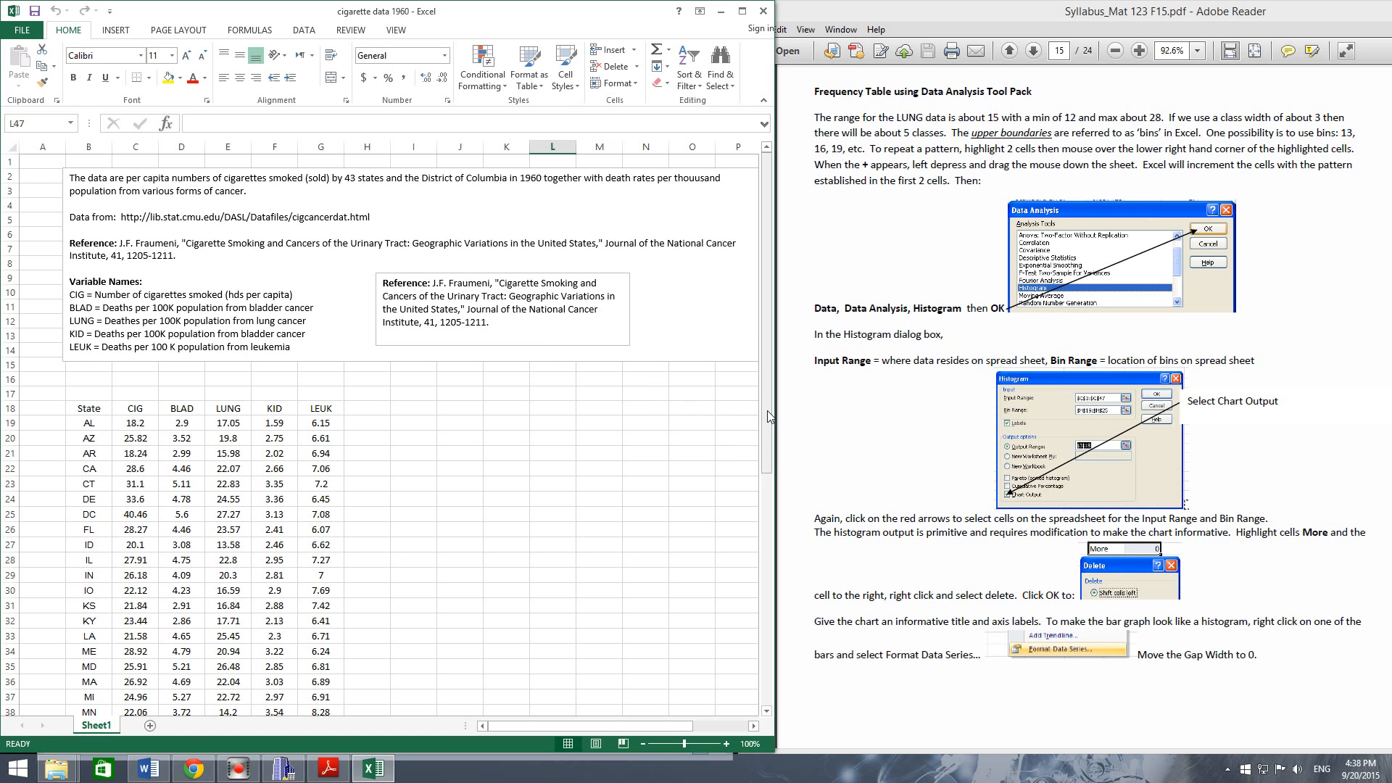
Copy the LUNG column with its header from Sheet1 into a new worksheet, starting at cell A1.
{"action": "left_click_drag", "start_coordinate": [768, 417], "coordinate": [770, 508]}
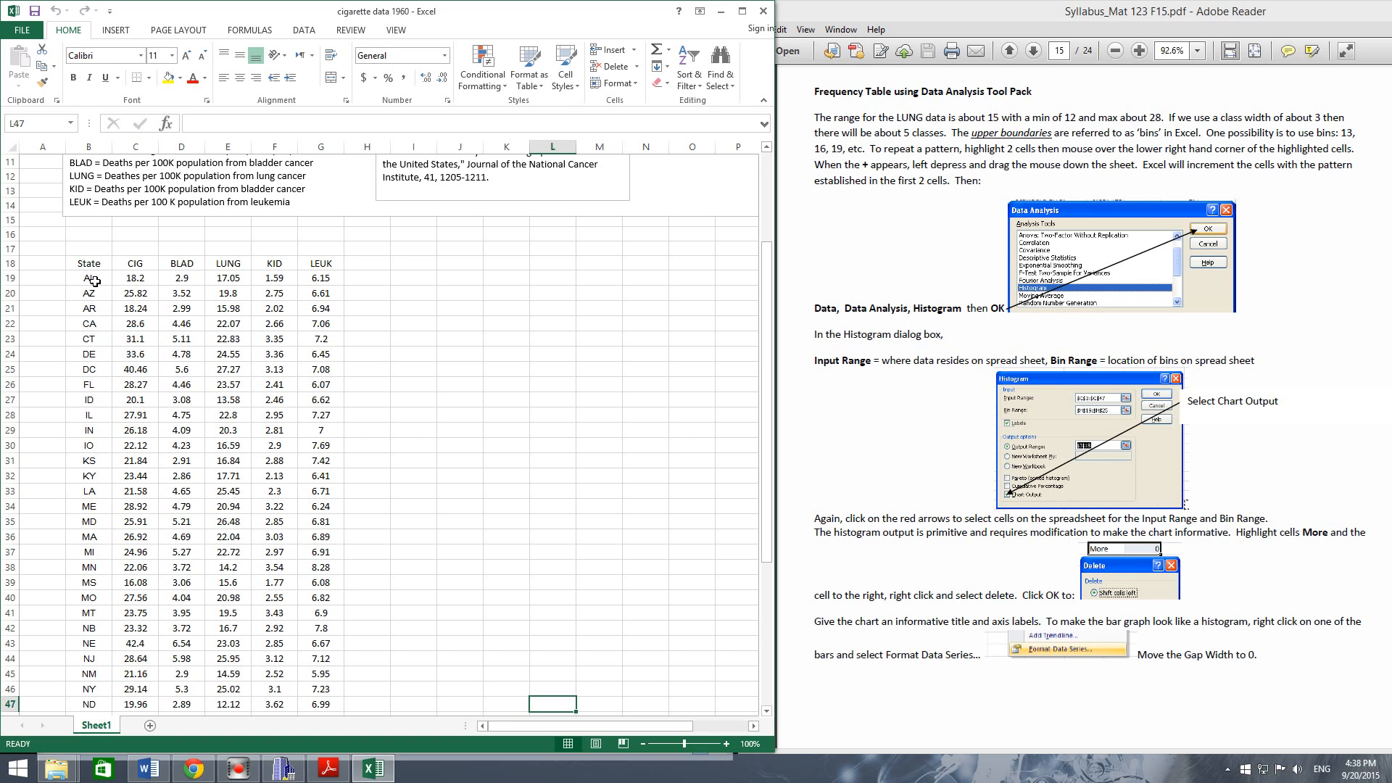
{"action": "scroll", "coordinate": [749, 402], "scroll_direction": "up", "scroll_amount": 3}
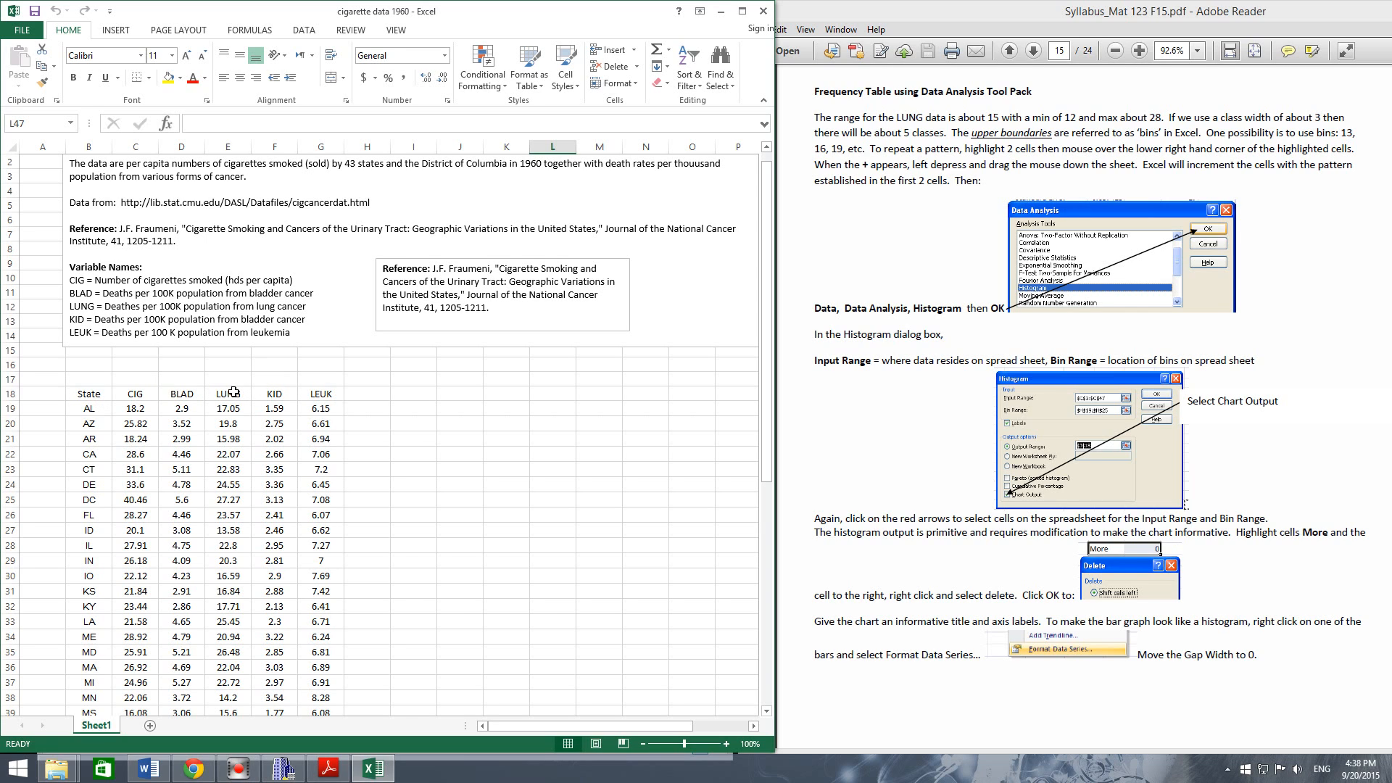
{"action": "left_click_drag", "start_coordinate": [233, 392], "coordinate": [232, 677]}
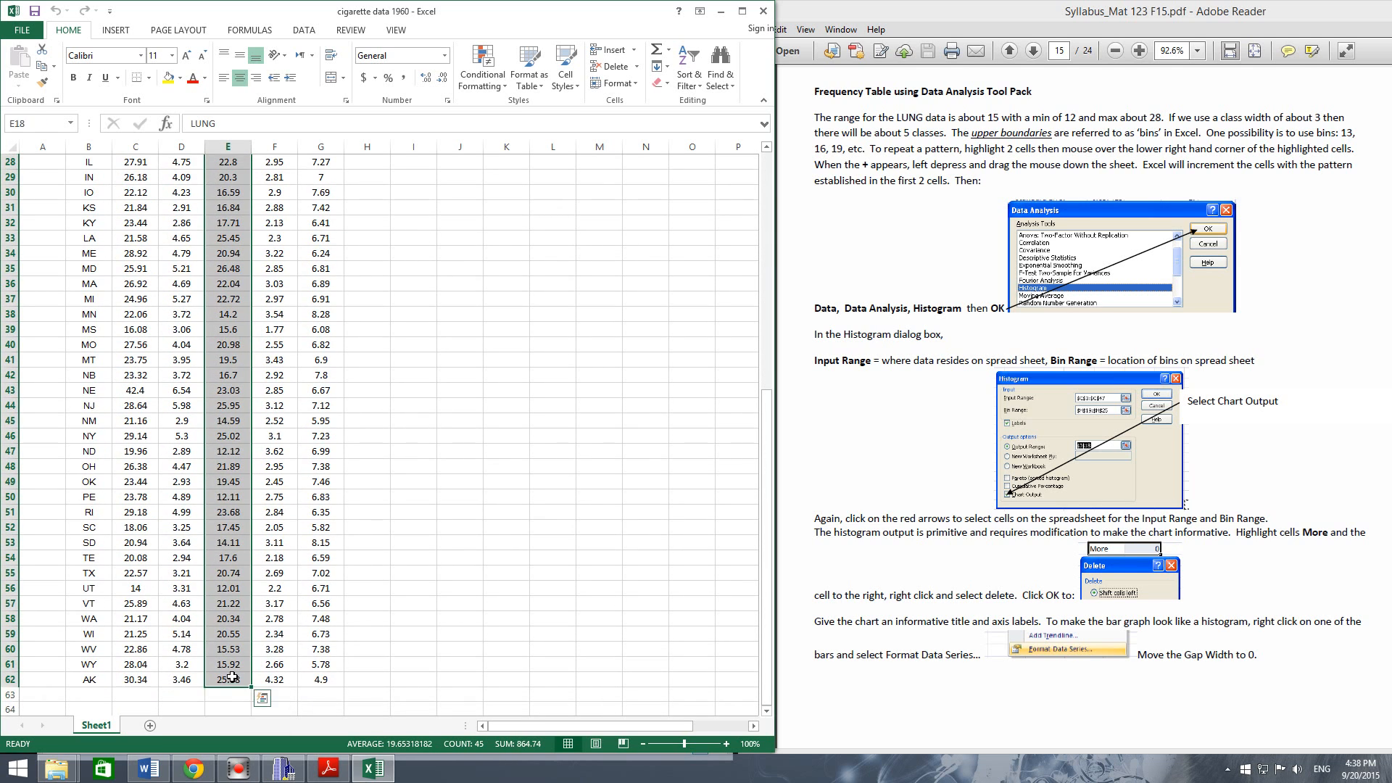
{"action": "key", "text": "ctrl+c"}
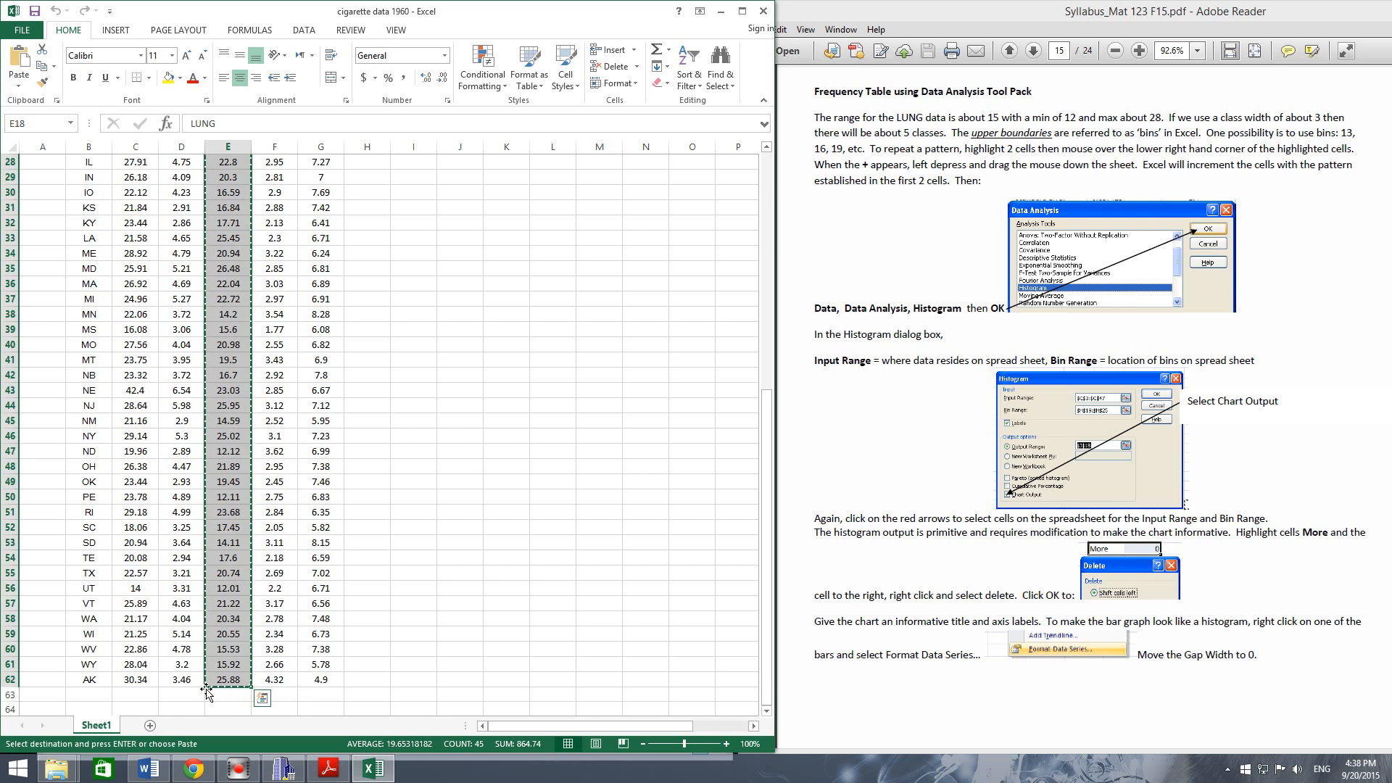
{"action": "left_click", "coordinate": [151, 725]}
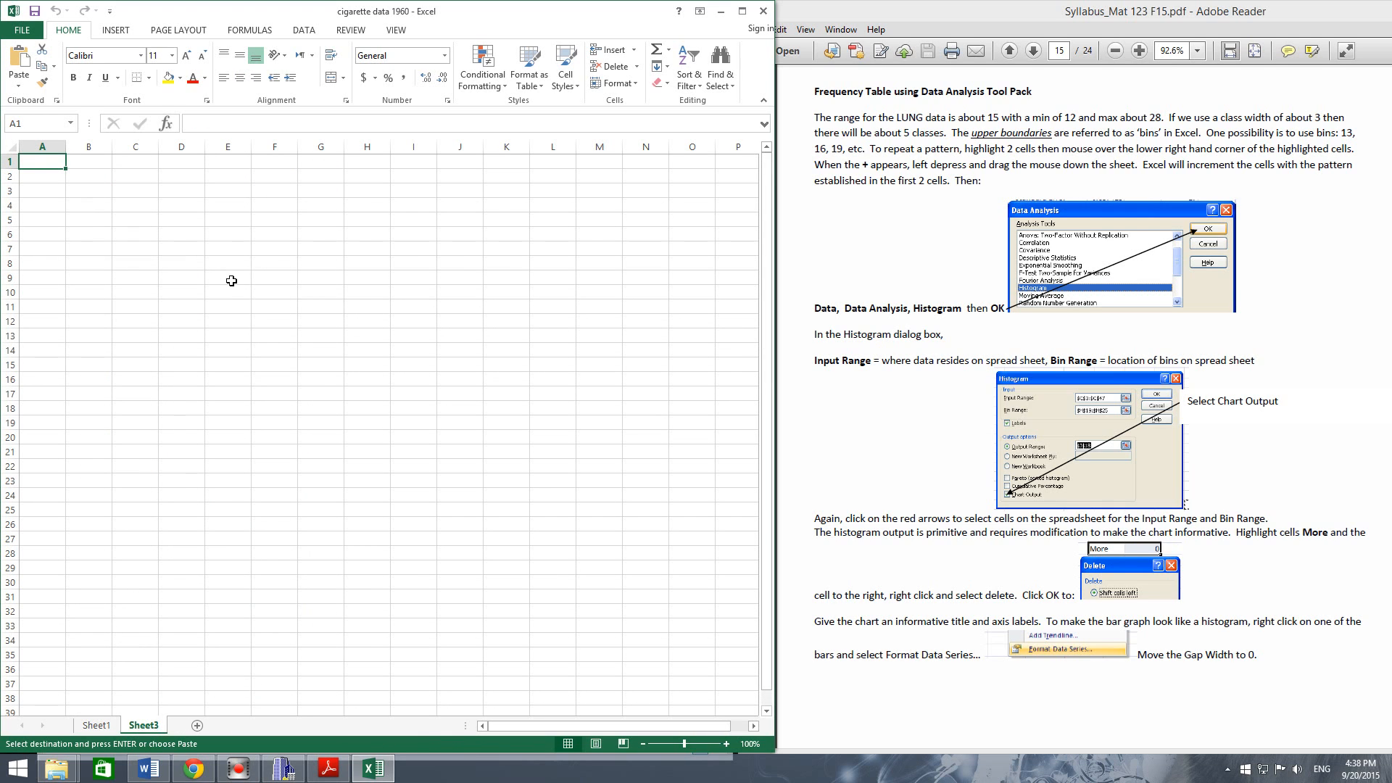
{"action": "key", "text": "ctrl+v"}
{"action": "left_click", "coordinate": [168, 308]}
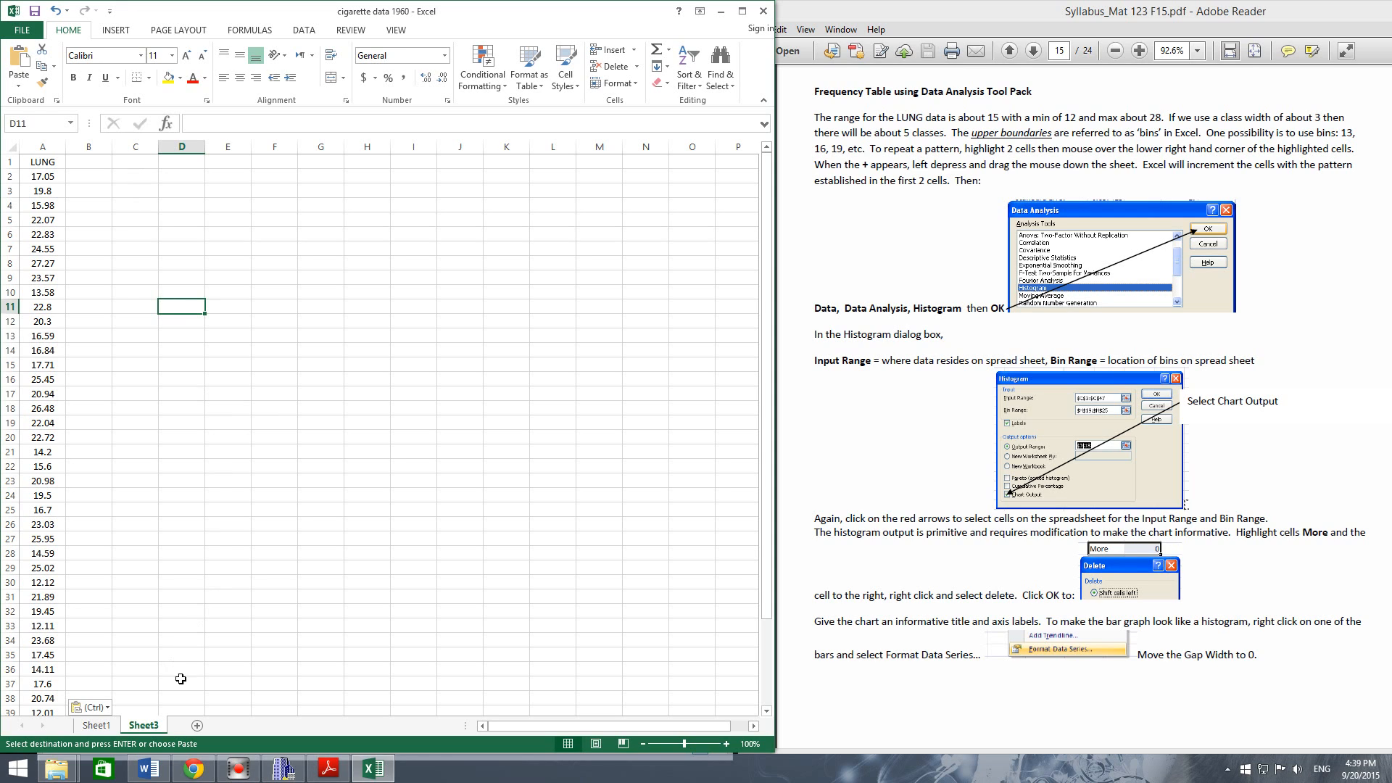
Consult the LUNG descriptive statistics in the Word document and enter "width =" in C2 and "(max-min)/# classes" in D2 of the Excel sheet.
{"action": "mouse_move", "coordinate": [156, 766]}
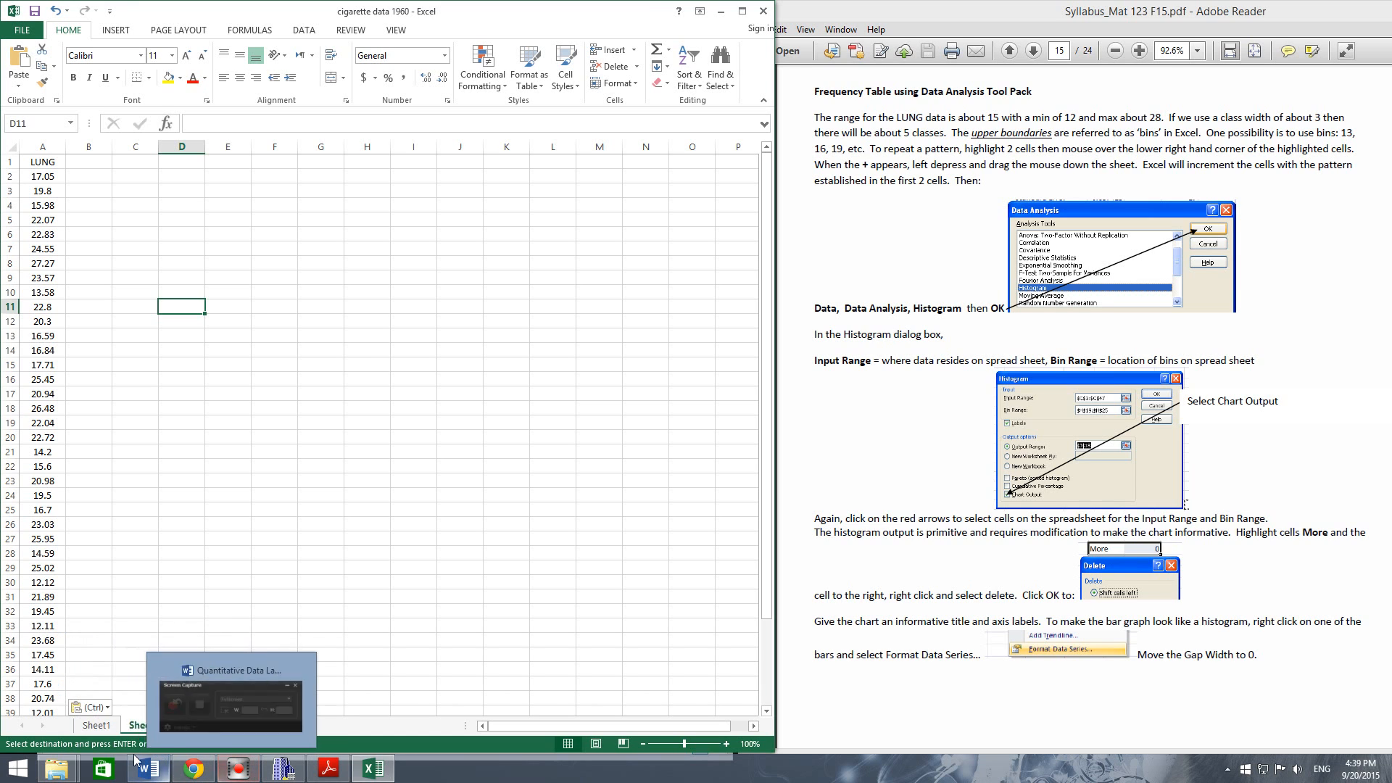
{"action": "left_click", "coordinate": [144, 772]}
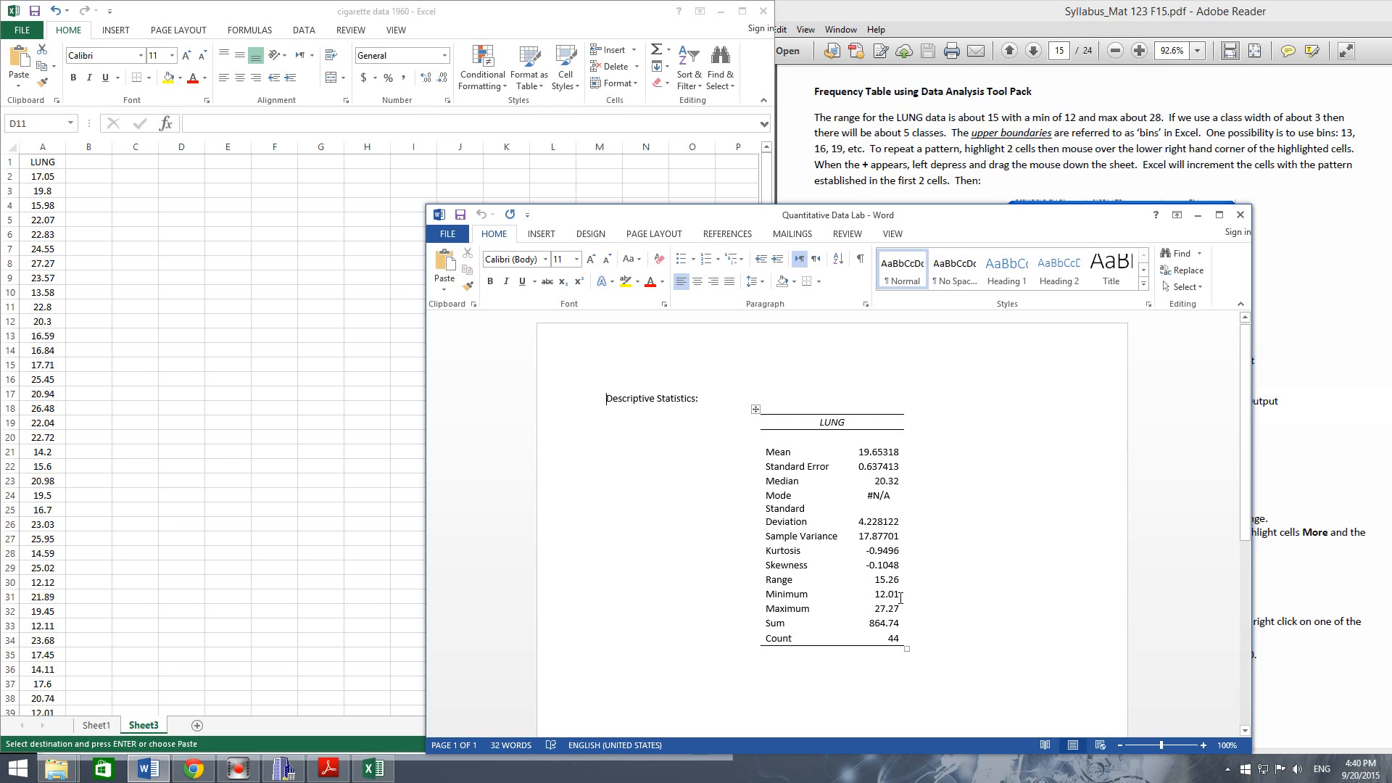
{"action": "left_click", "coordinate": [126, 178]}
{"action": "double_click", "coordinate": [126, 178]}
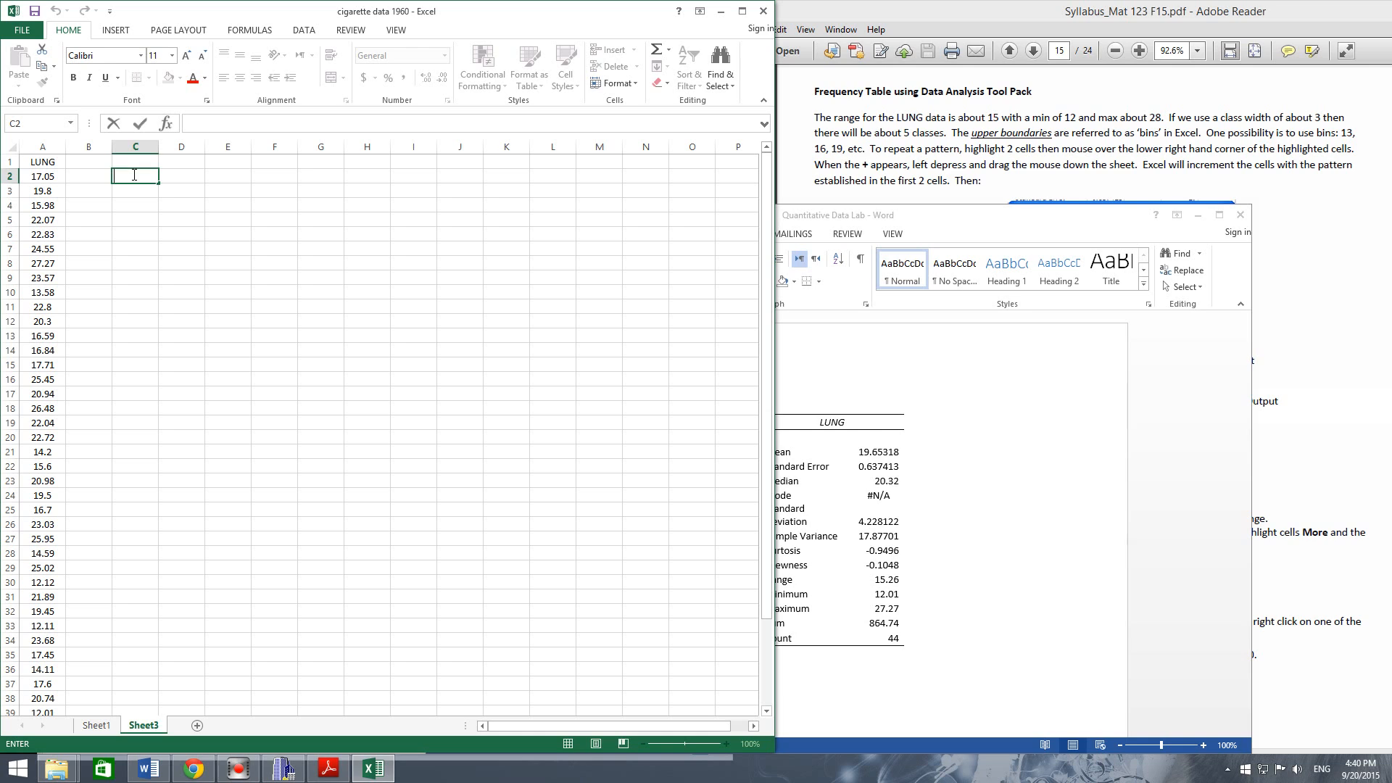
{"action": "type", "text": "width ="}
{"action": "key", "text": "Tab"}
{"action": "type", "text": "("}
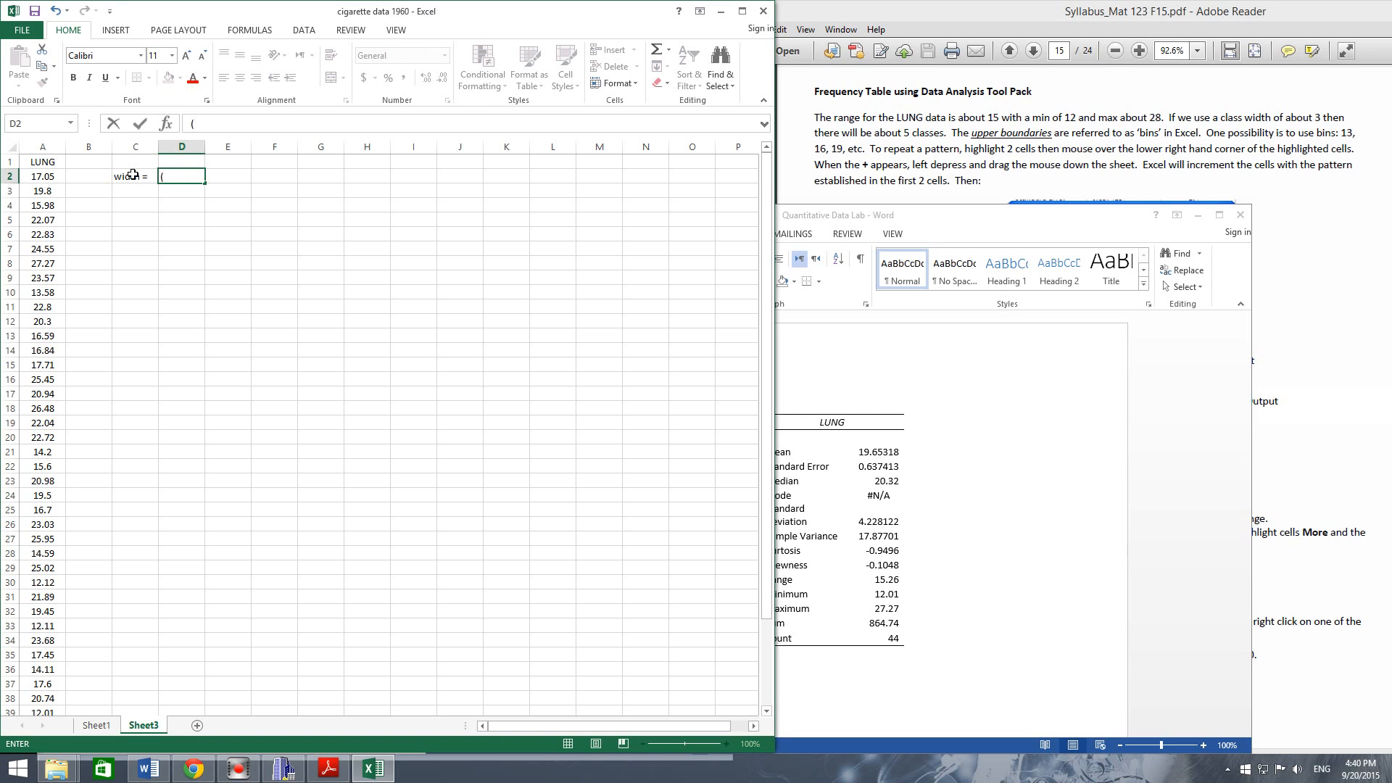
{"action": "type", "text": "max-min)/# classes"}
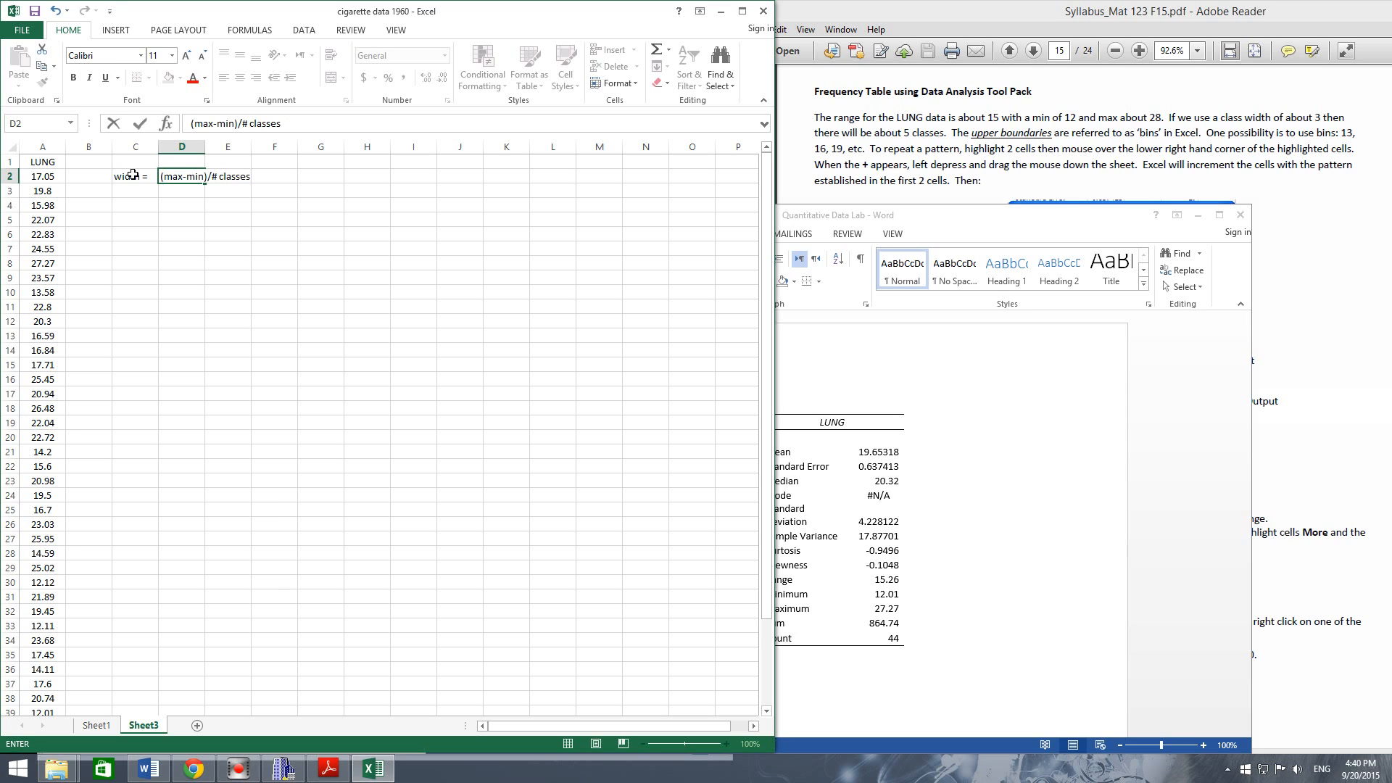
{"action": "left_click", "coordinate": [231, 245]}
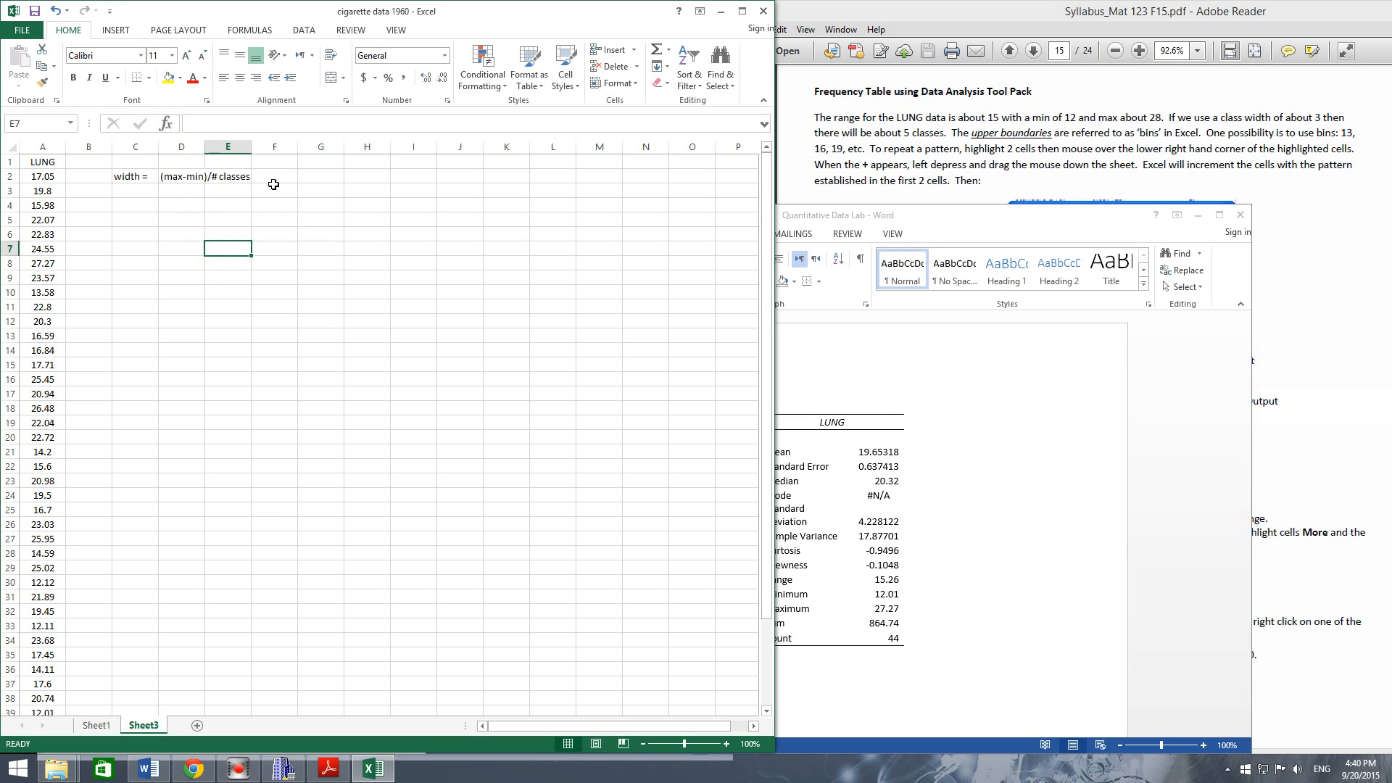
Calculate the class width in D4 with =(27.27-12.01)/5, taking the maximum and minimum from the Word statistics table.
{"action": "double_click", "coordinate": [174, 206]}
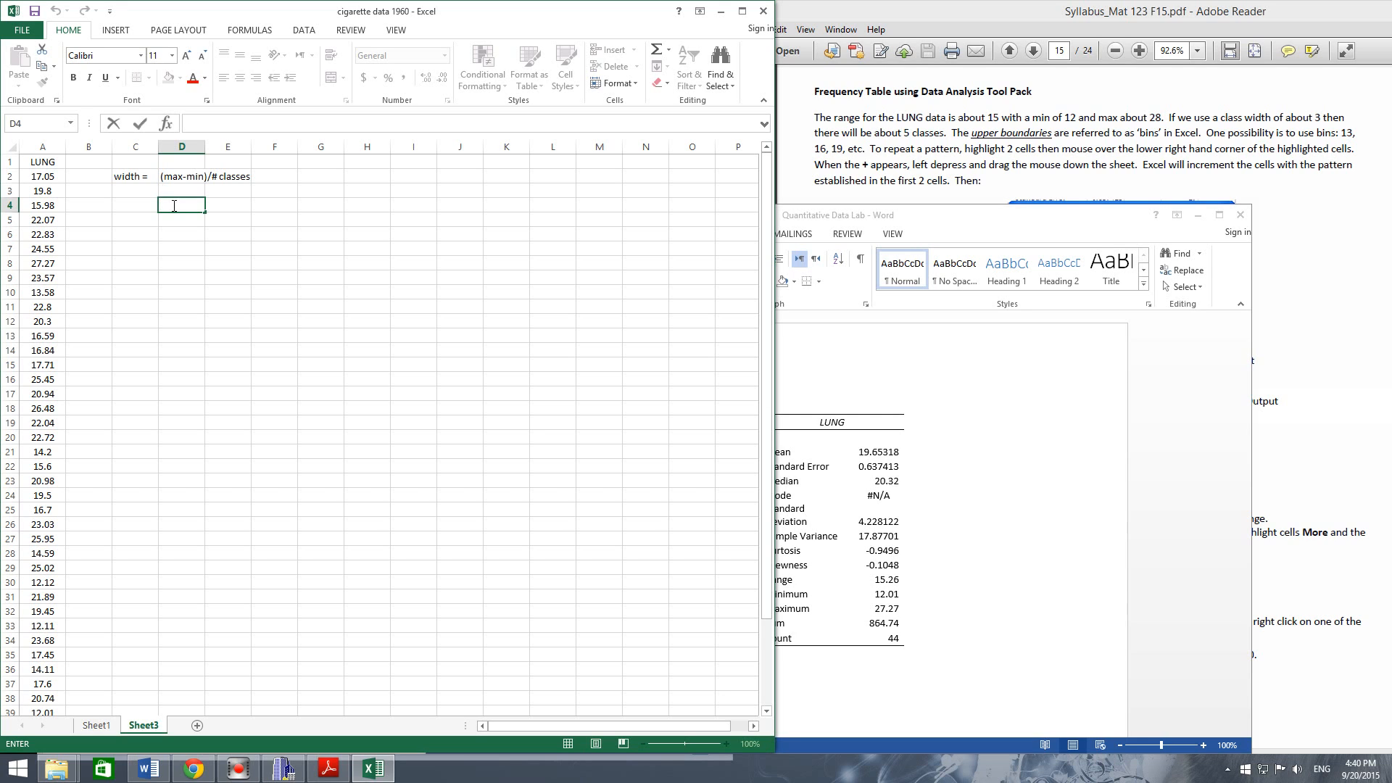
{"action": "type", "text": "="}
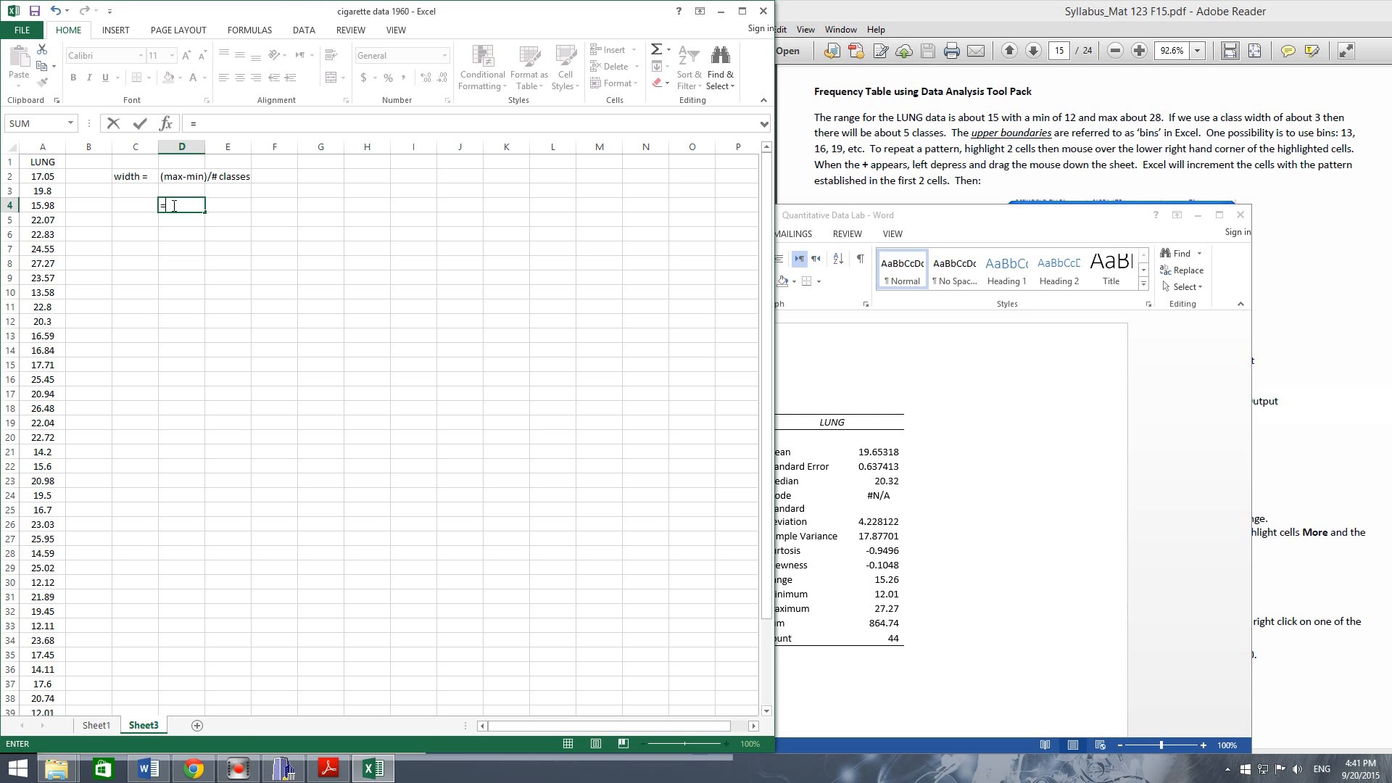
{"action": "type", "text": "("}
{"action": "left_click", "coordinate": [994, 538]}
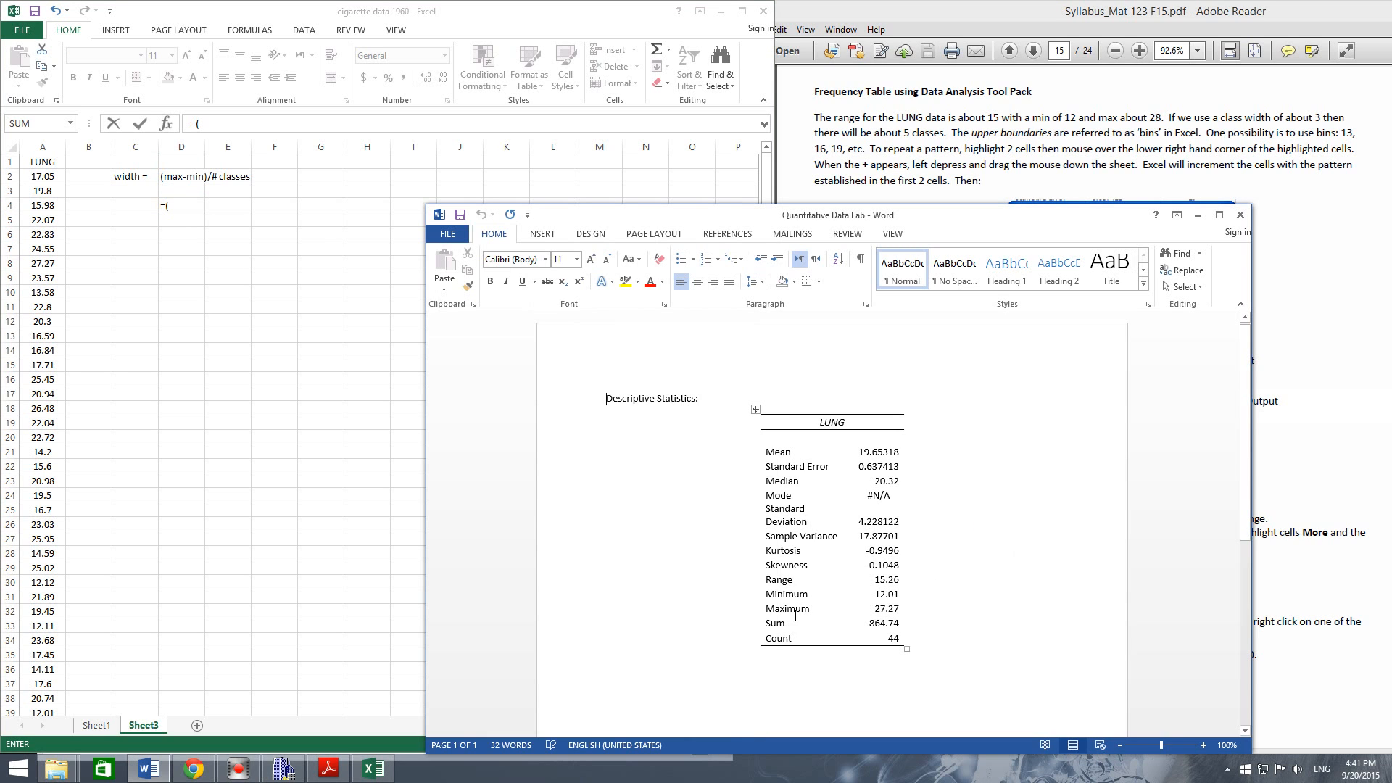
{"action": "left_click", "coordinate": [185, 212]}
{"action": "type", "text": "27.27*"}
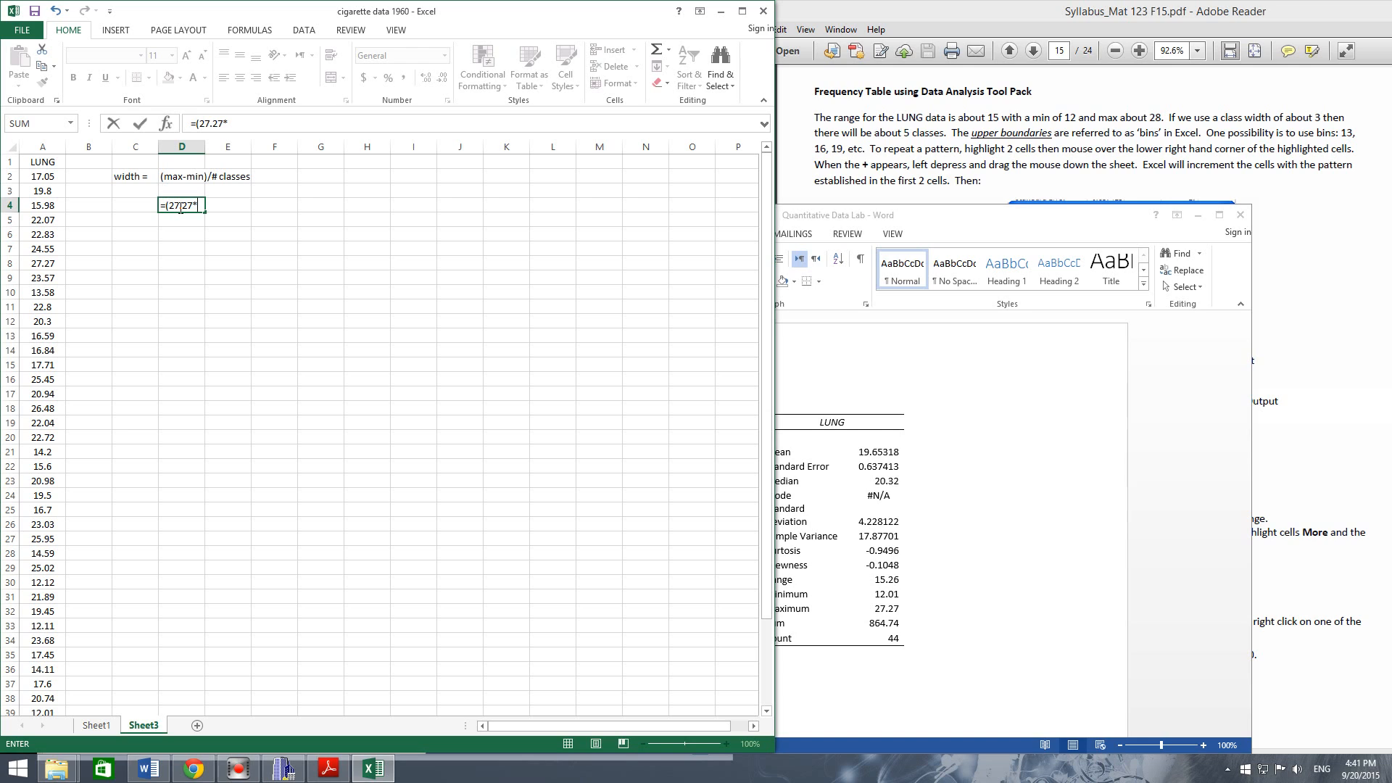
{"action": "key", "text": "BackSpace"}
{"action": "type", "text": "12.01)/"}
{"action": "left_click", "coordinate": [1018, 514]}
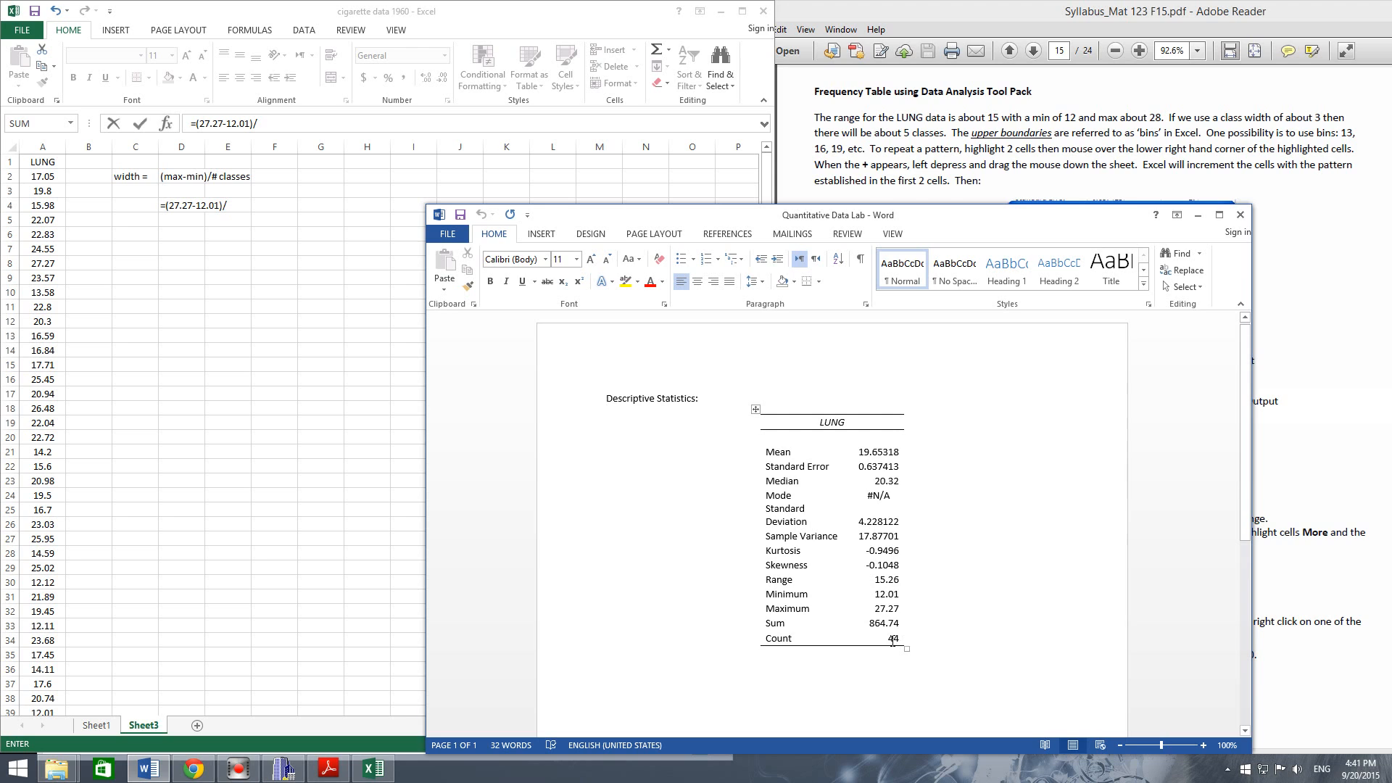
{"action": "left_click", "coordinate": [234, 208]}
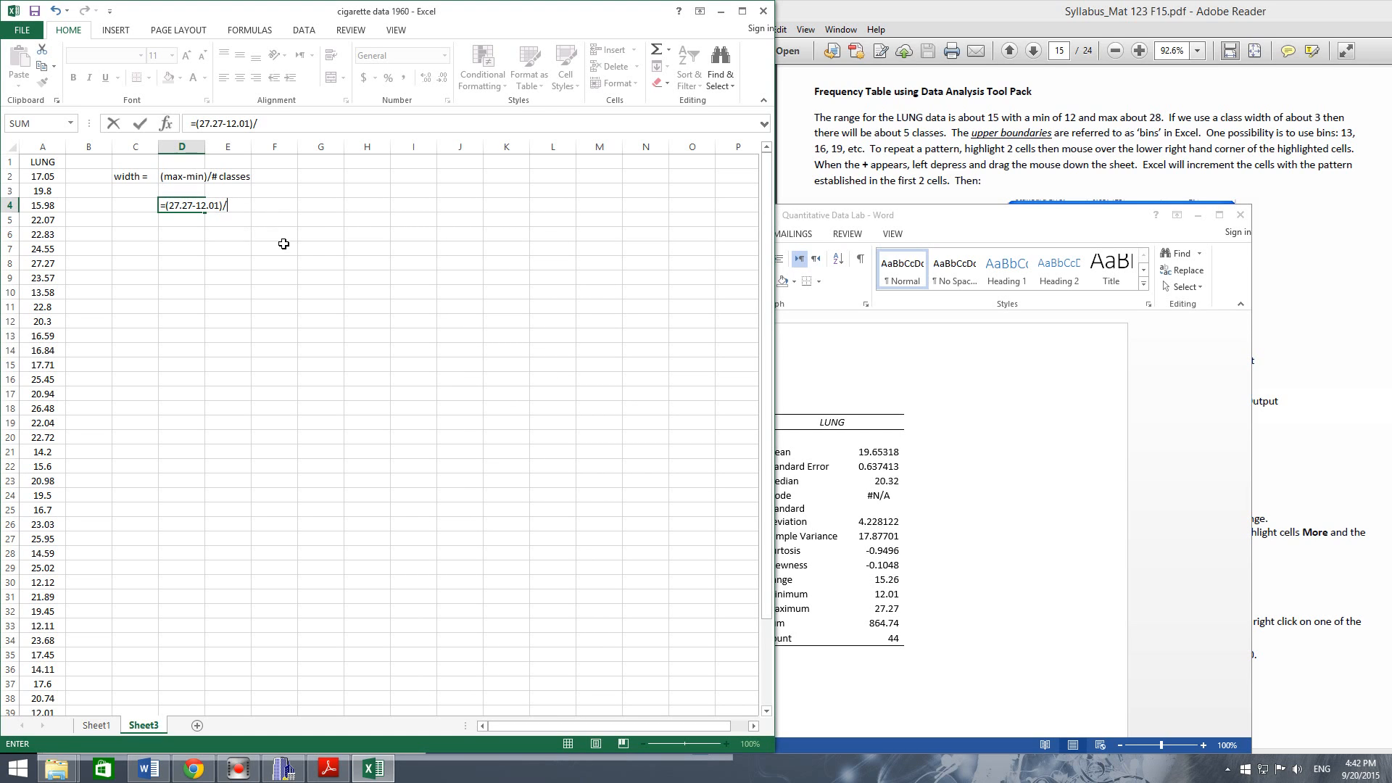
{"action": "type", "text": "5"}
{"action": "key", "text": "Return"}
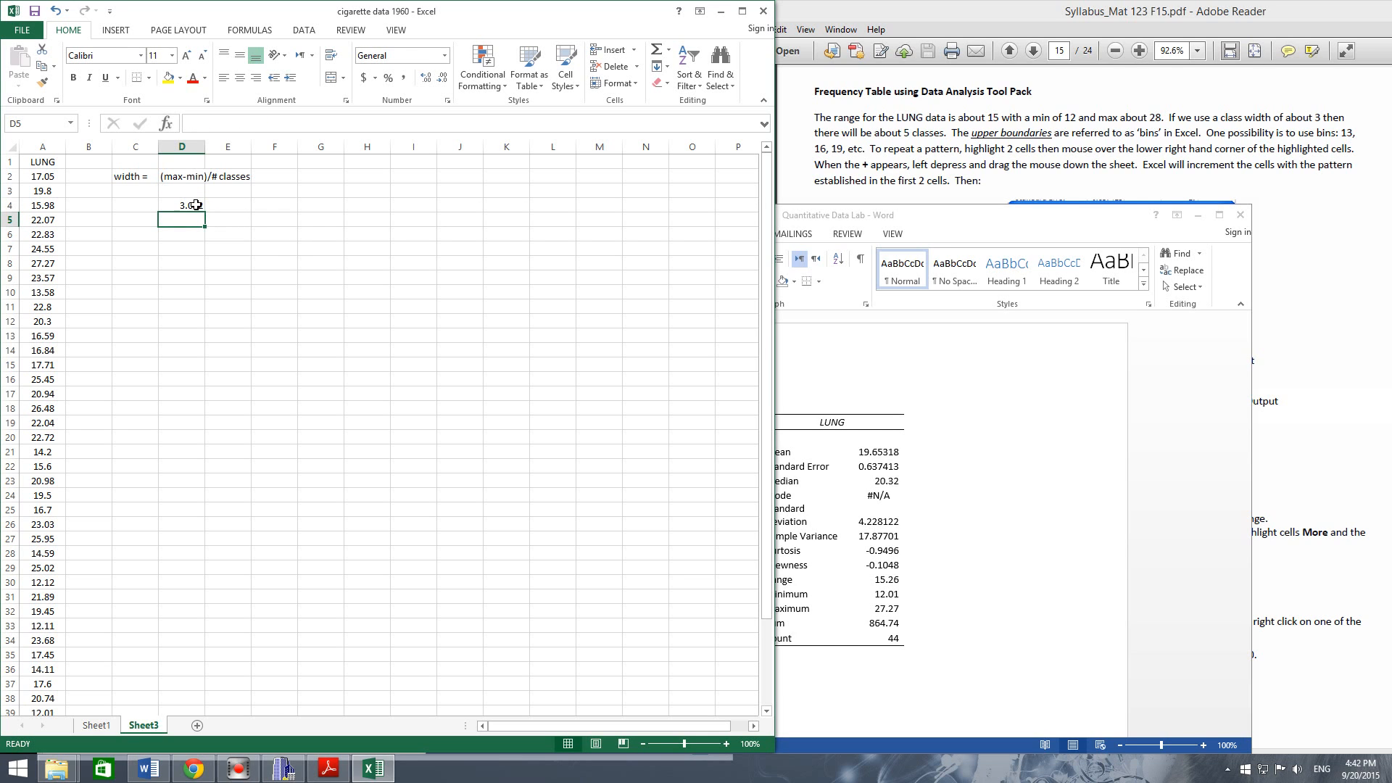
{"action": "left_click", "coordinate": [1198, 216]}
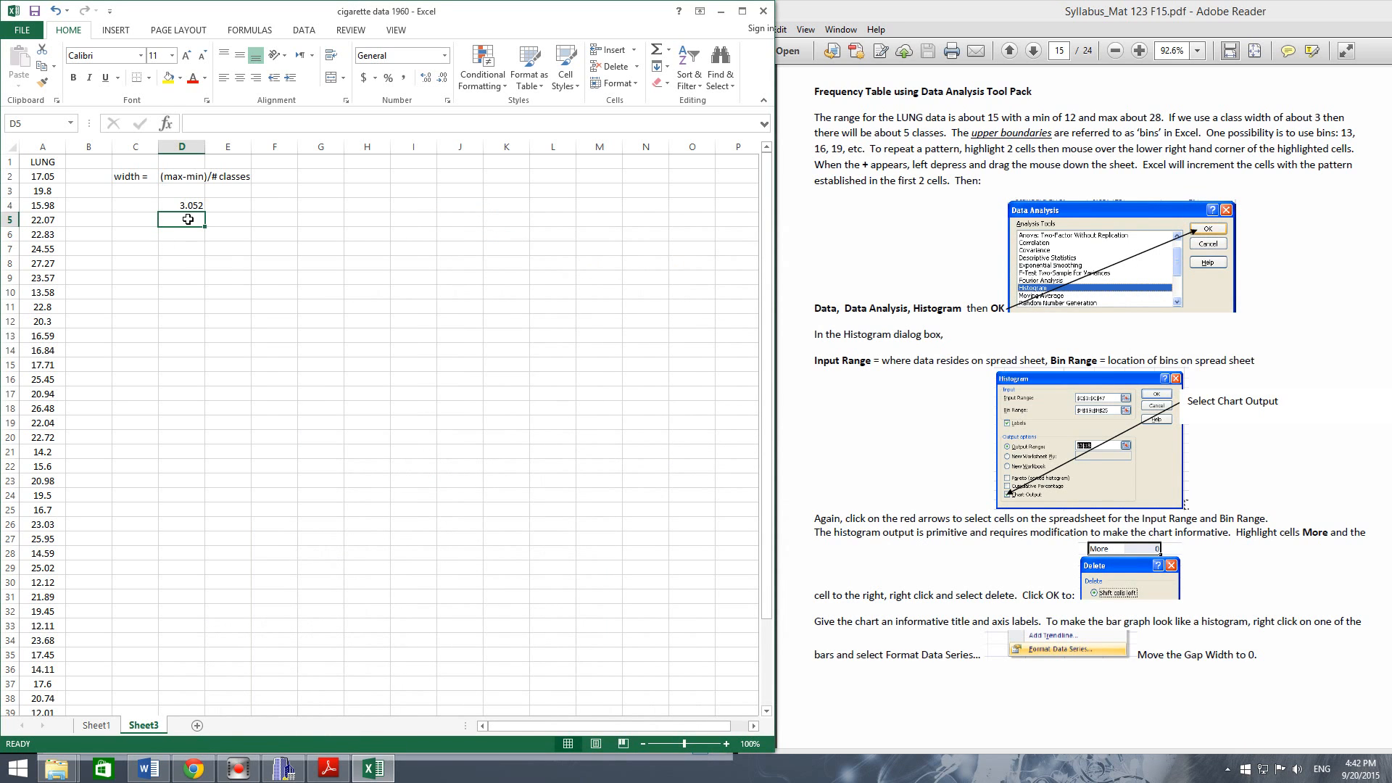
Enter the heading "Bins" in C6 and the first upper boundary, 13, in C7.
{"action": "left_click", "coordinate": [151, 234]}
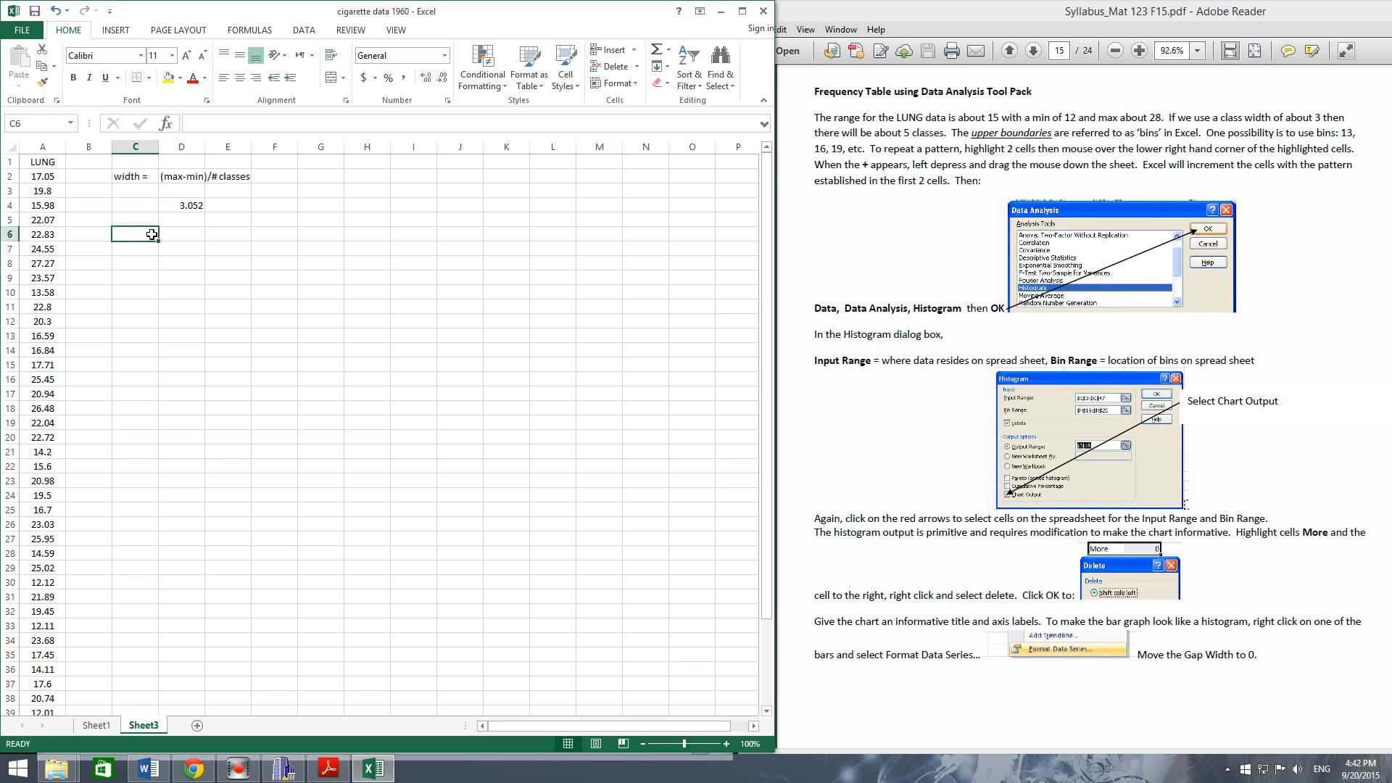
{"action": "type", "text": "Bins"}
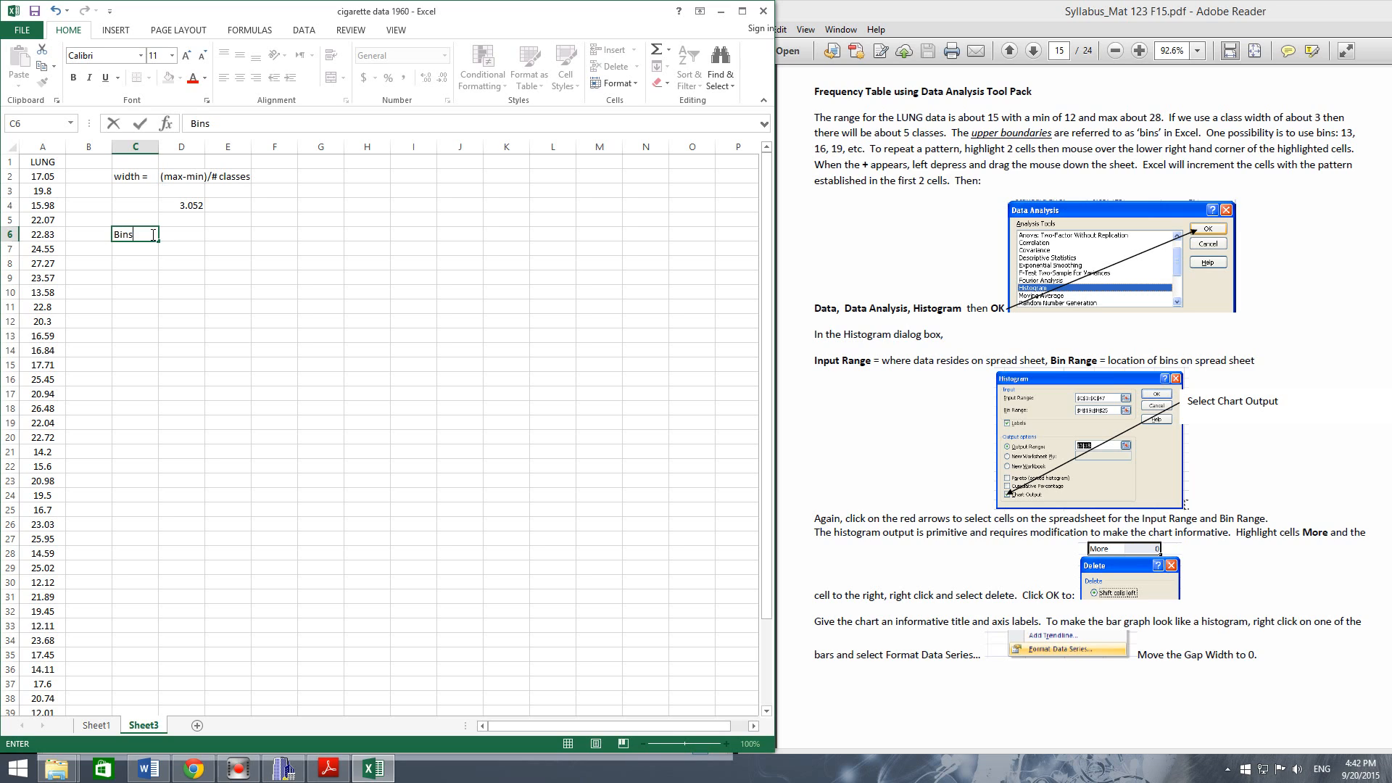
{"action": "key", "text": "Return"}
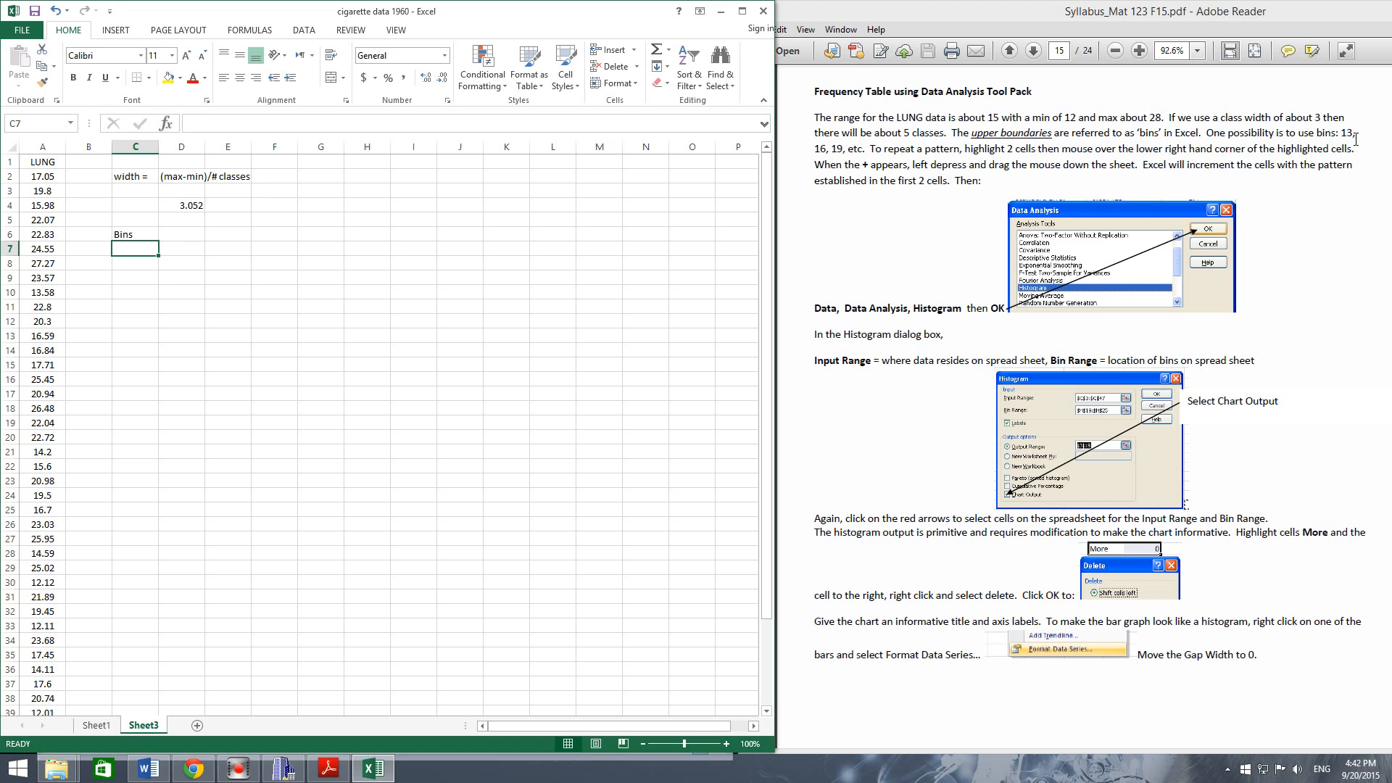
{"action": "left_click", "coordinate": [136, 246]}
{"action": "double_click", "coordinate": [136, 246]}
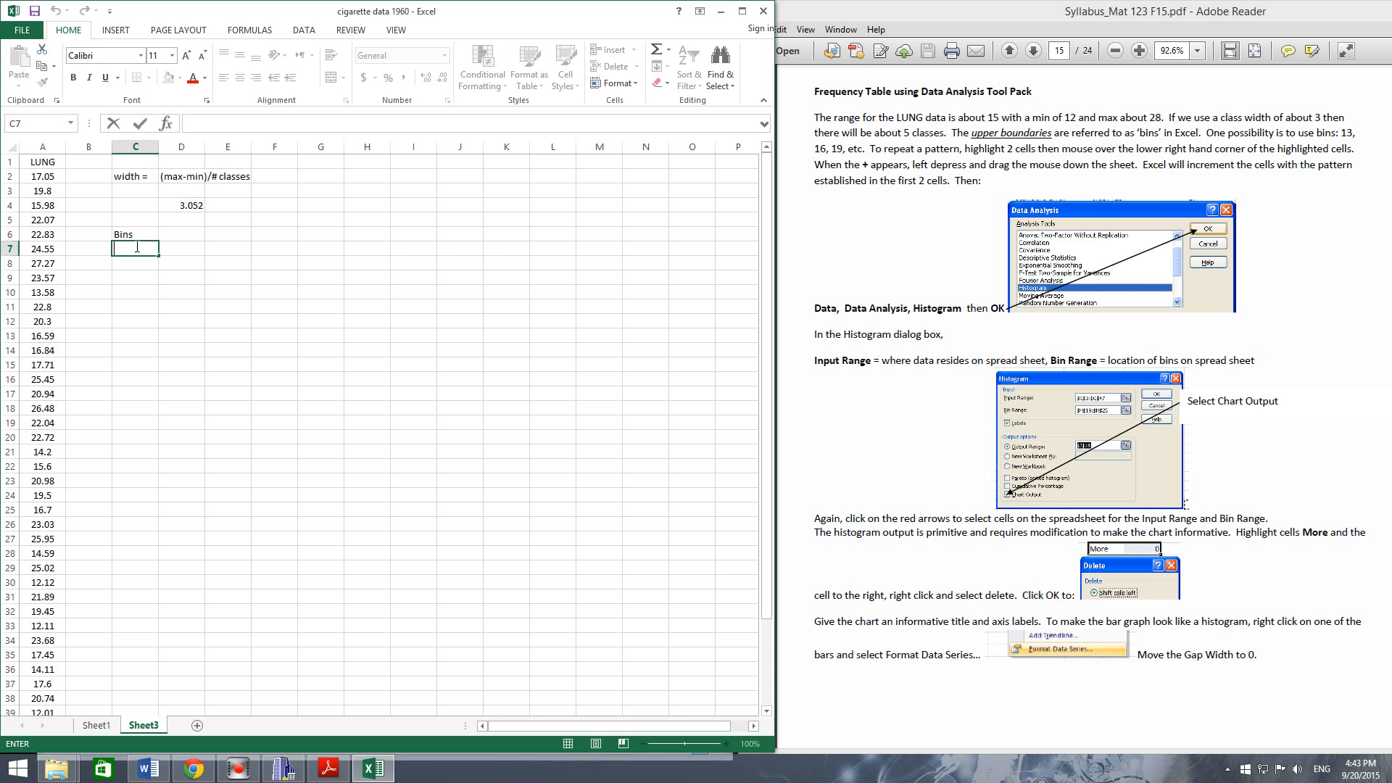
{"action": "type", "text": "13"}
{"action": "key", "text": "Return"}
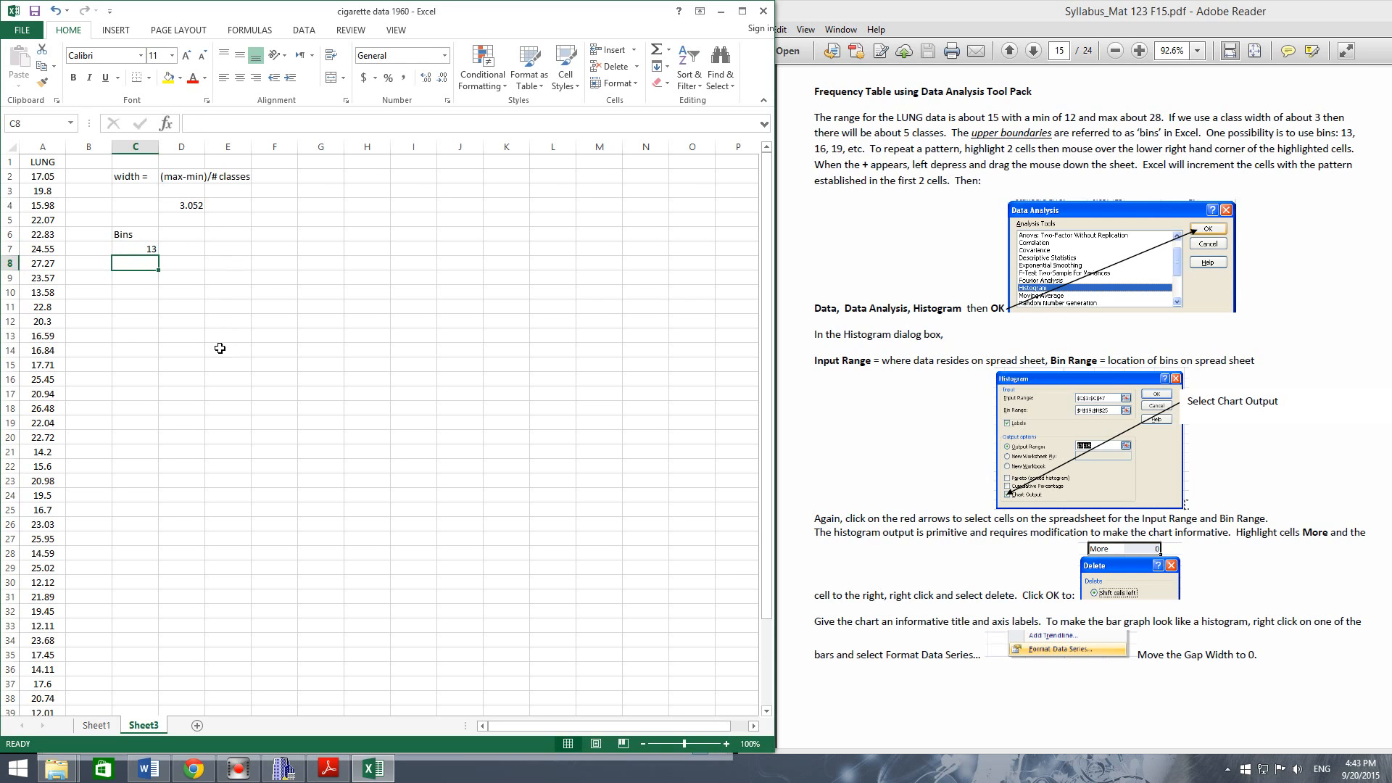
Enter the formula =C7+3 in C8 for the second bin boundary.
{"action": "left_click", "coordinate": [143, 265]}
{"action": "double_click", "coordinate": [142, 265]}
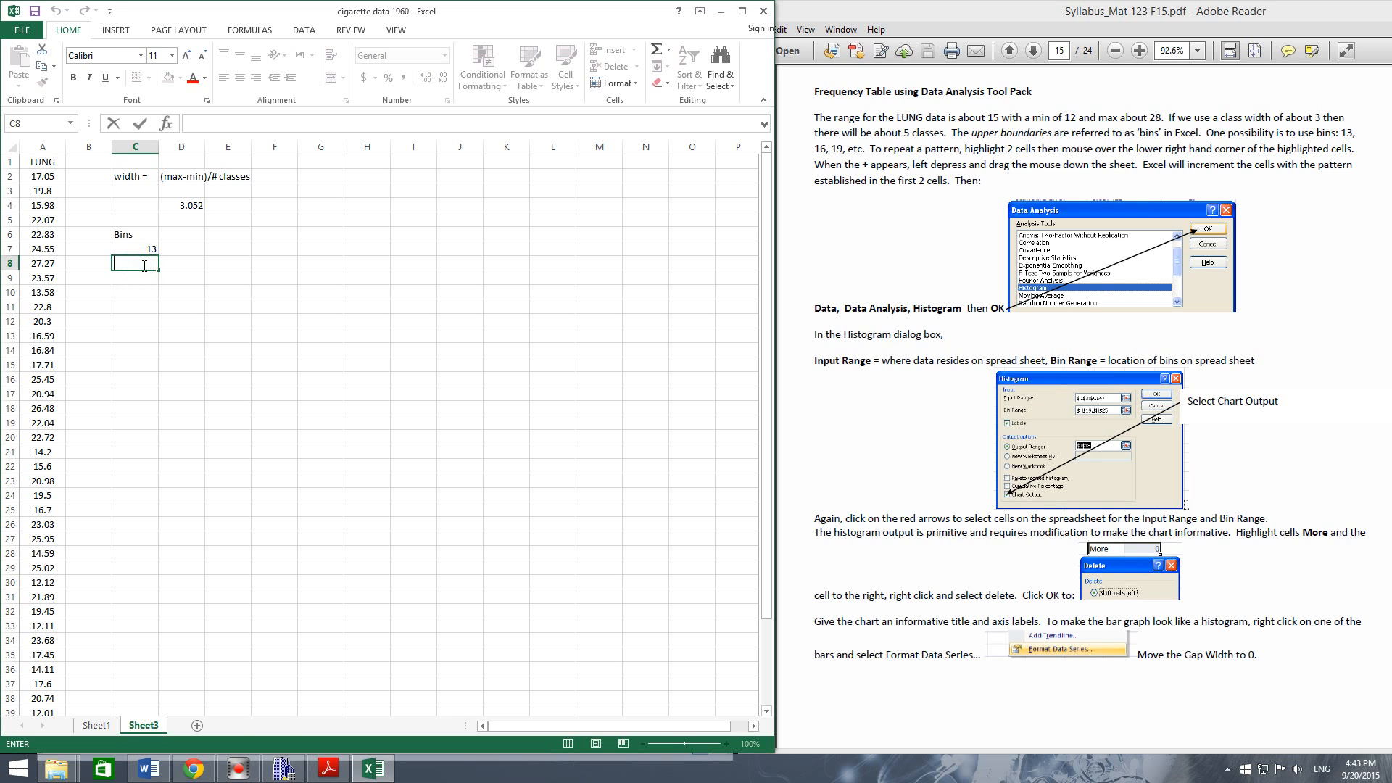
{"action": "type", "text": "="}
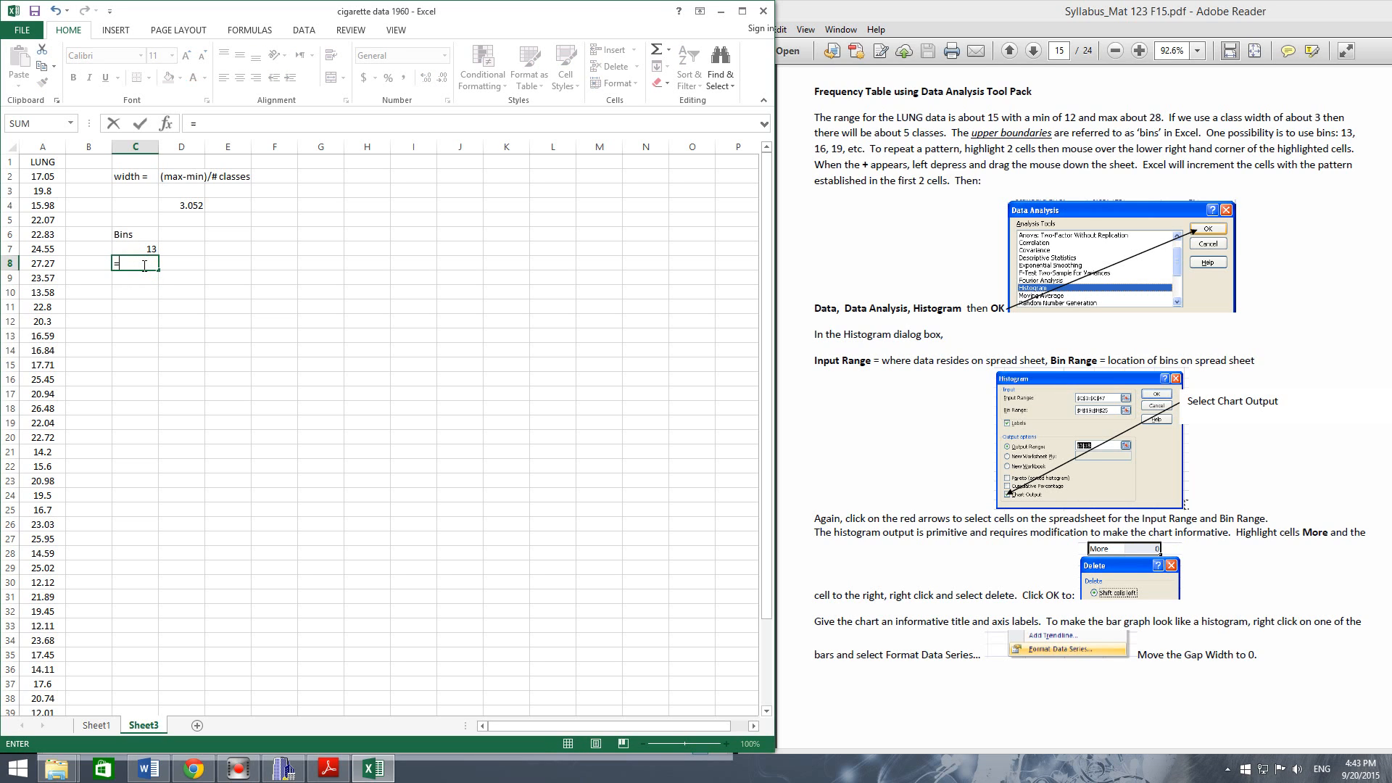
{"action": "left_click", "coordinate": [145, 252]}
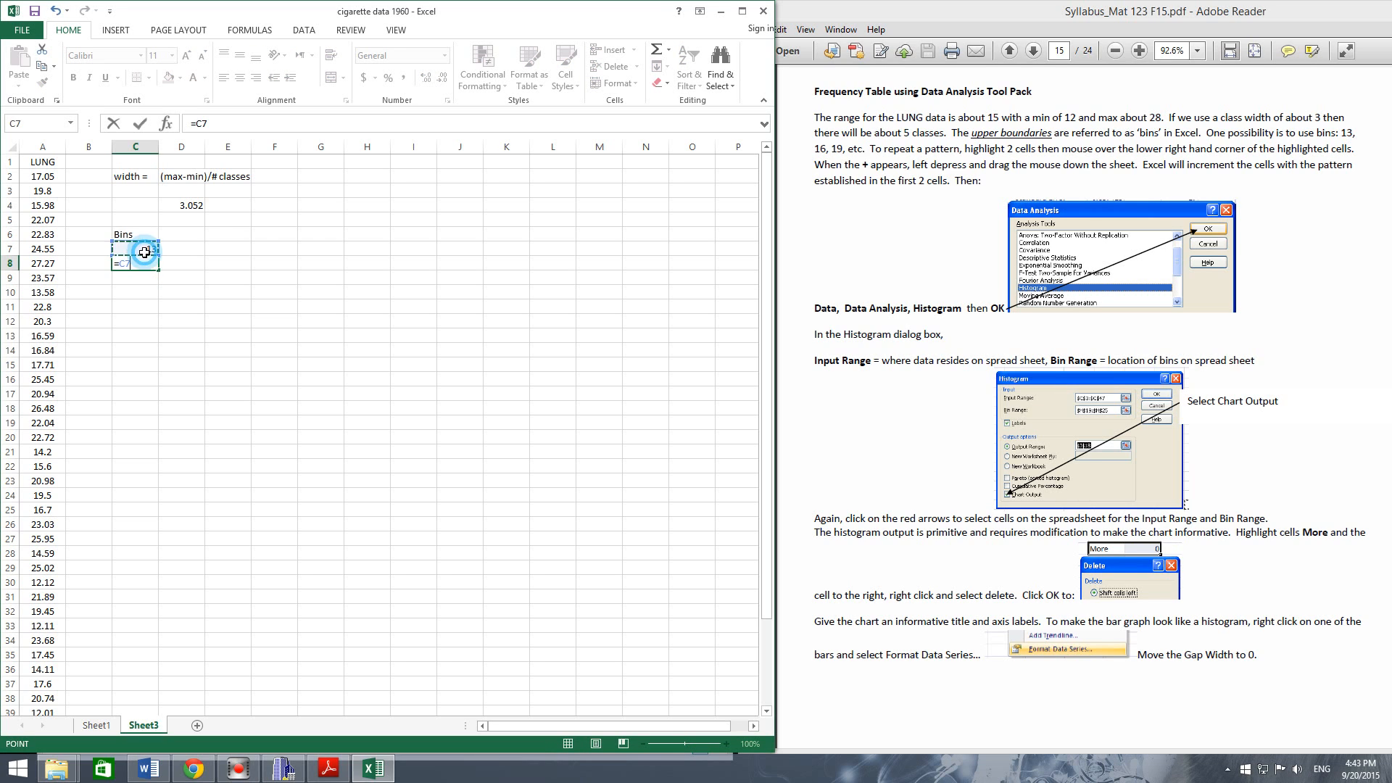
{"action": "type", "text": "+"}
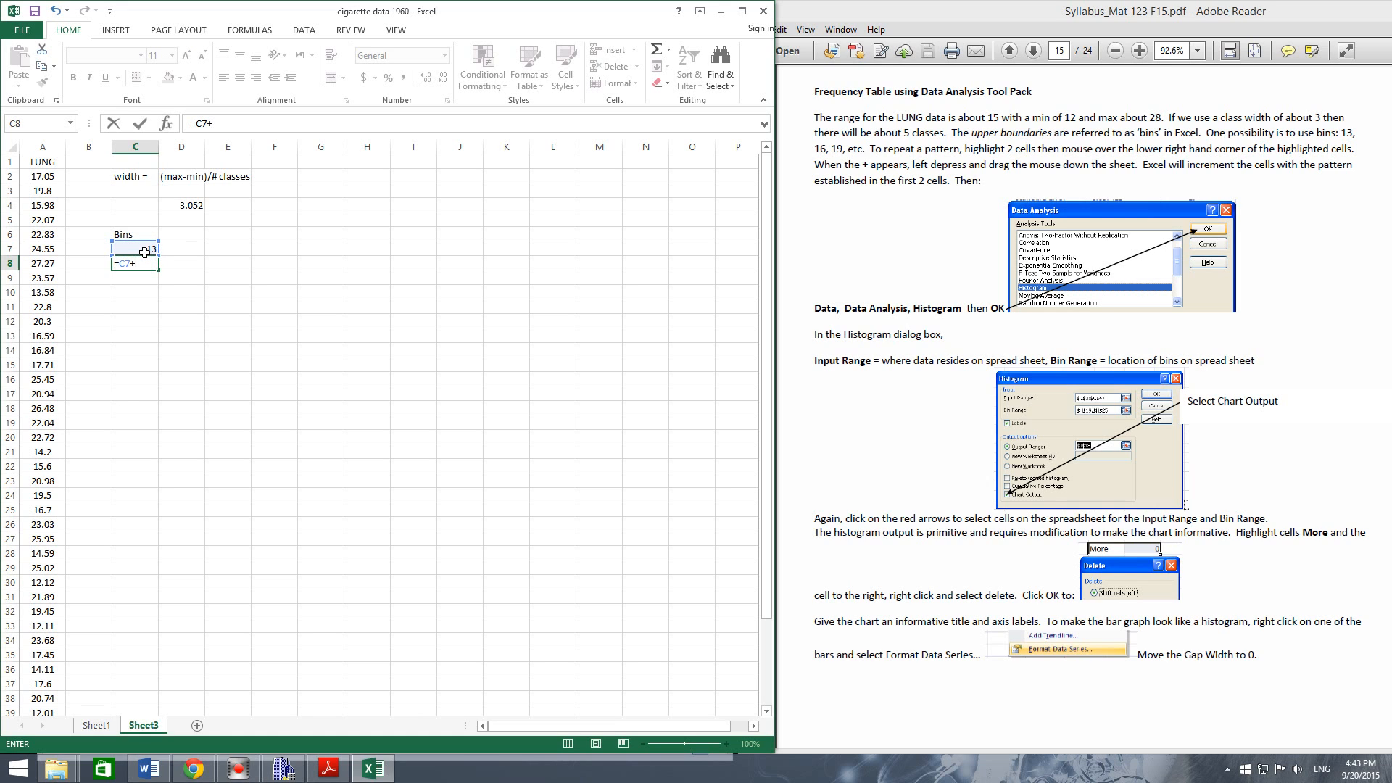
{"action": "type", "text": "3"}
{"action": "key", "text": "Return"}
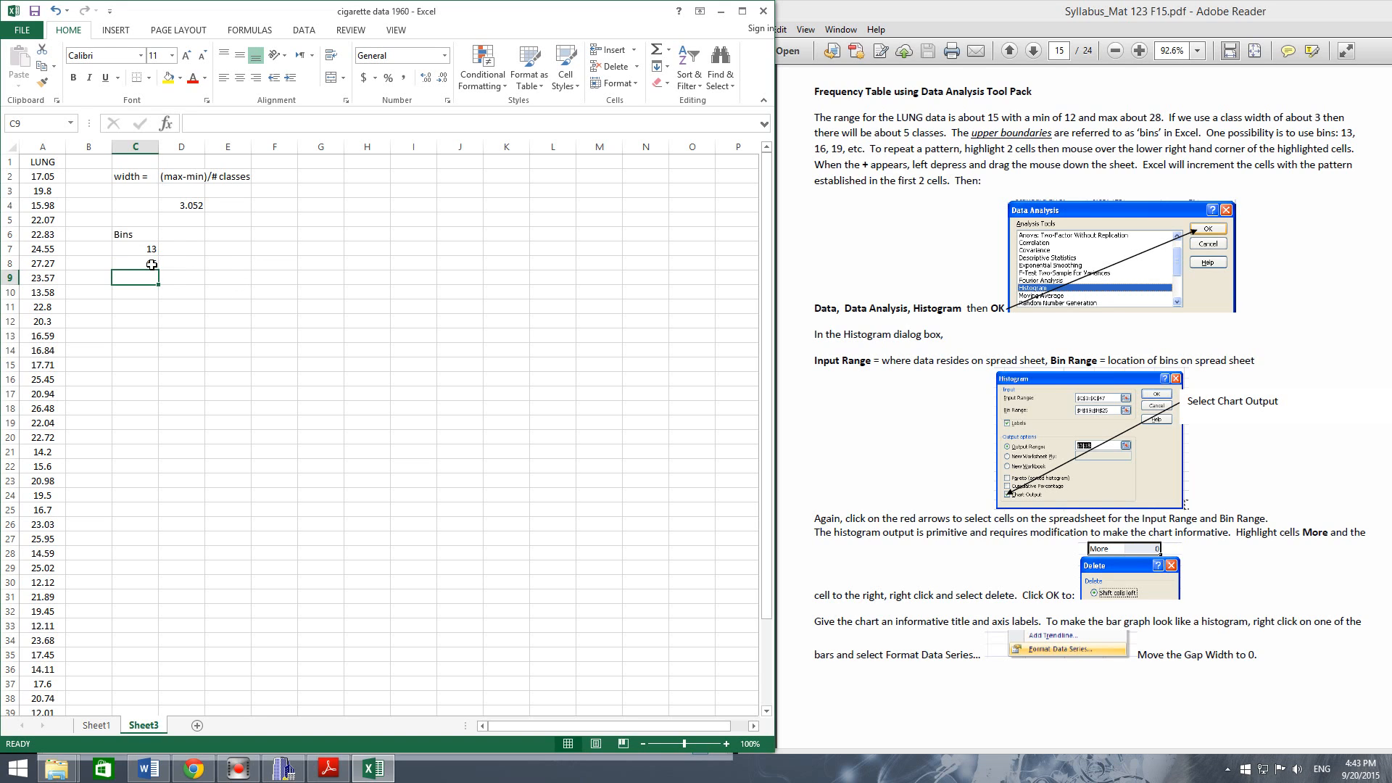
Fill the C8 formula down through C12 and compare the last bin with the LUNG maximum in the Word document.
{"action": "left_click", "coordinate": [149, 263]}
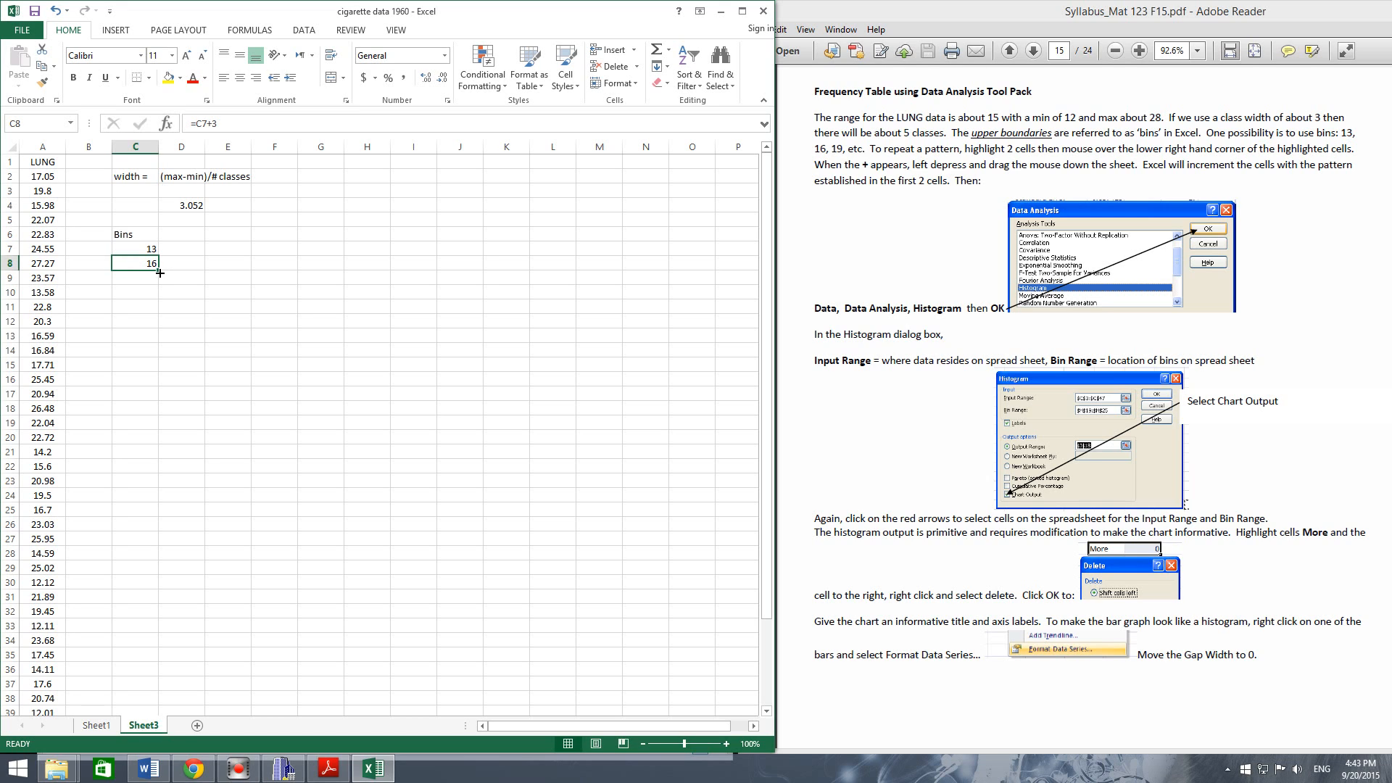
{"action": "left_click_drag", "start_coordinate": [159, 272], "coordinate": [158, 330]}
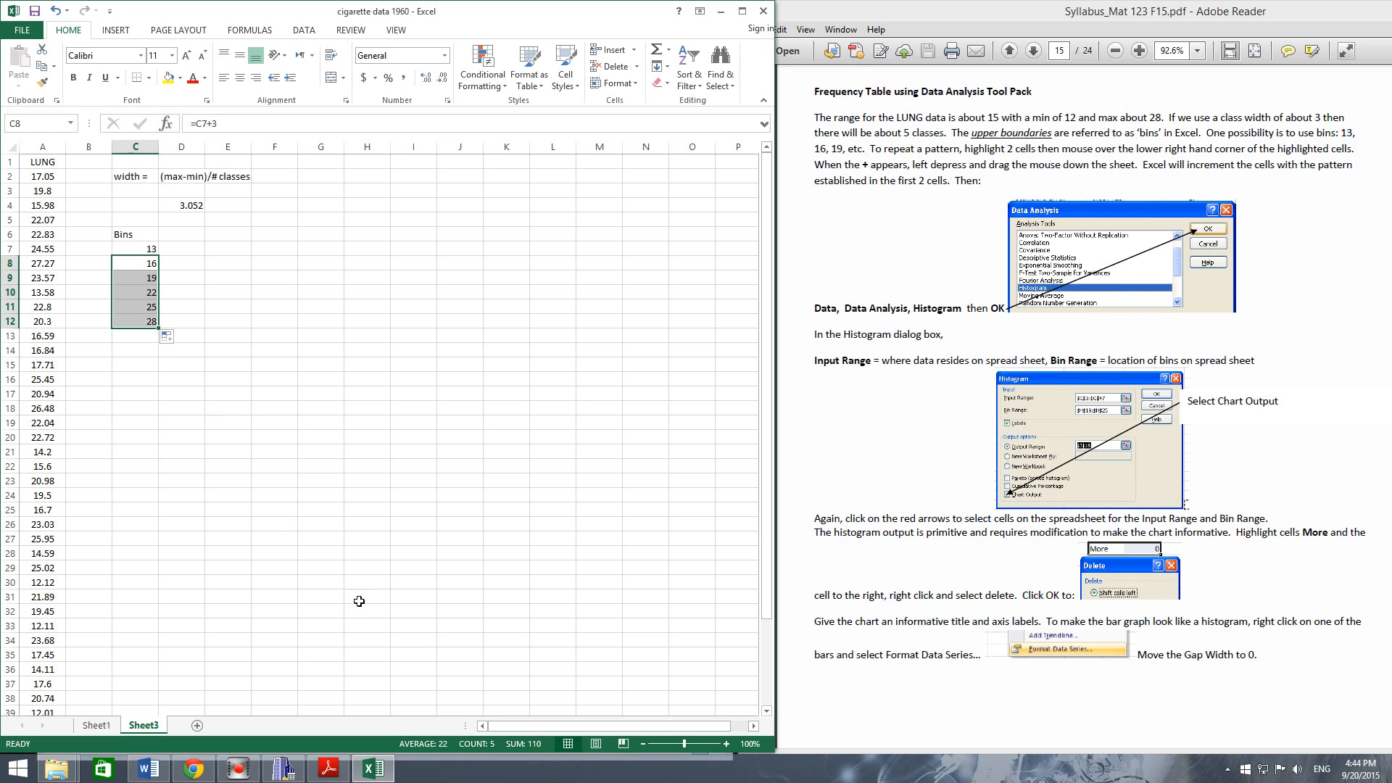
{"action": "left_click", "coordinate": [149, 770]}
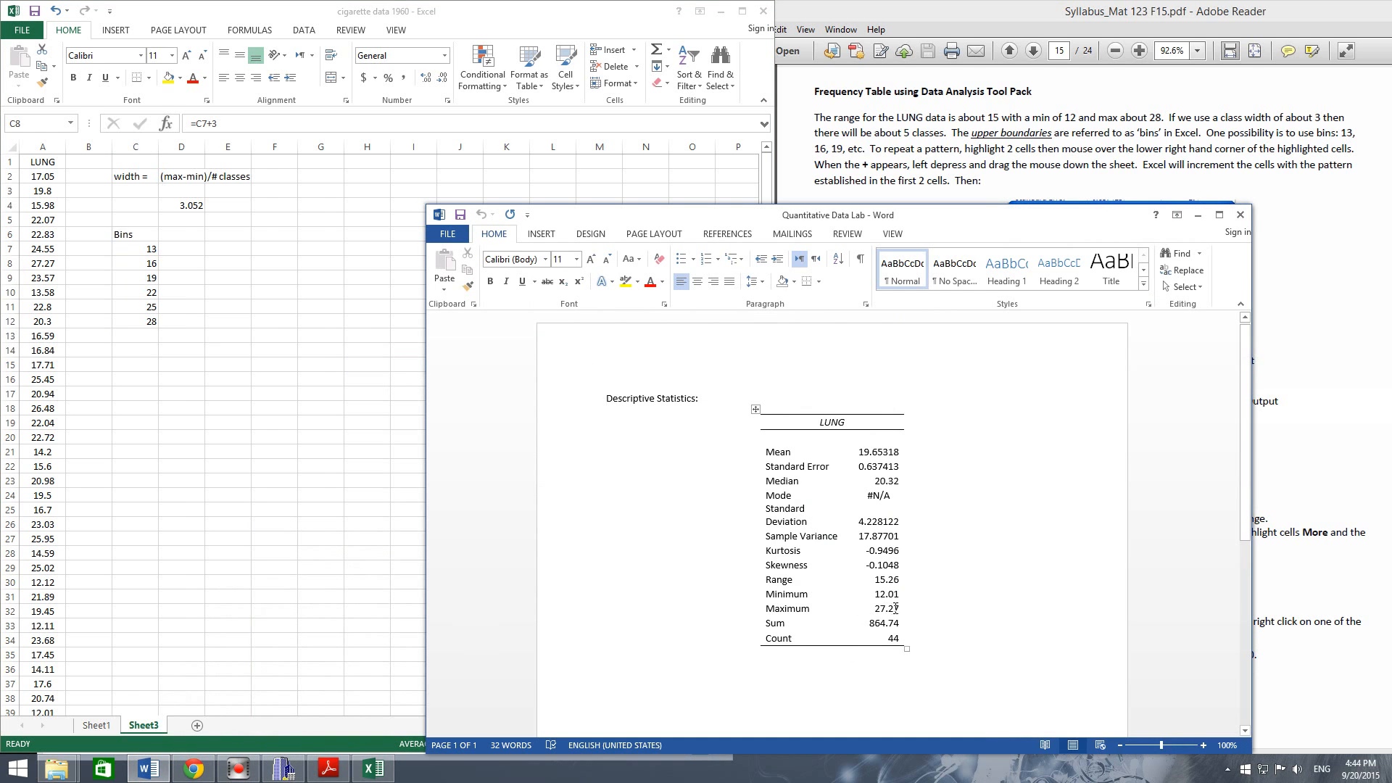
{"action": "left_click", "coordinate": [1197, 215]}
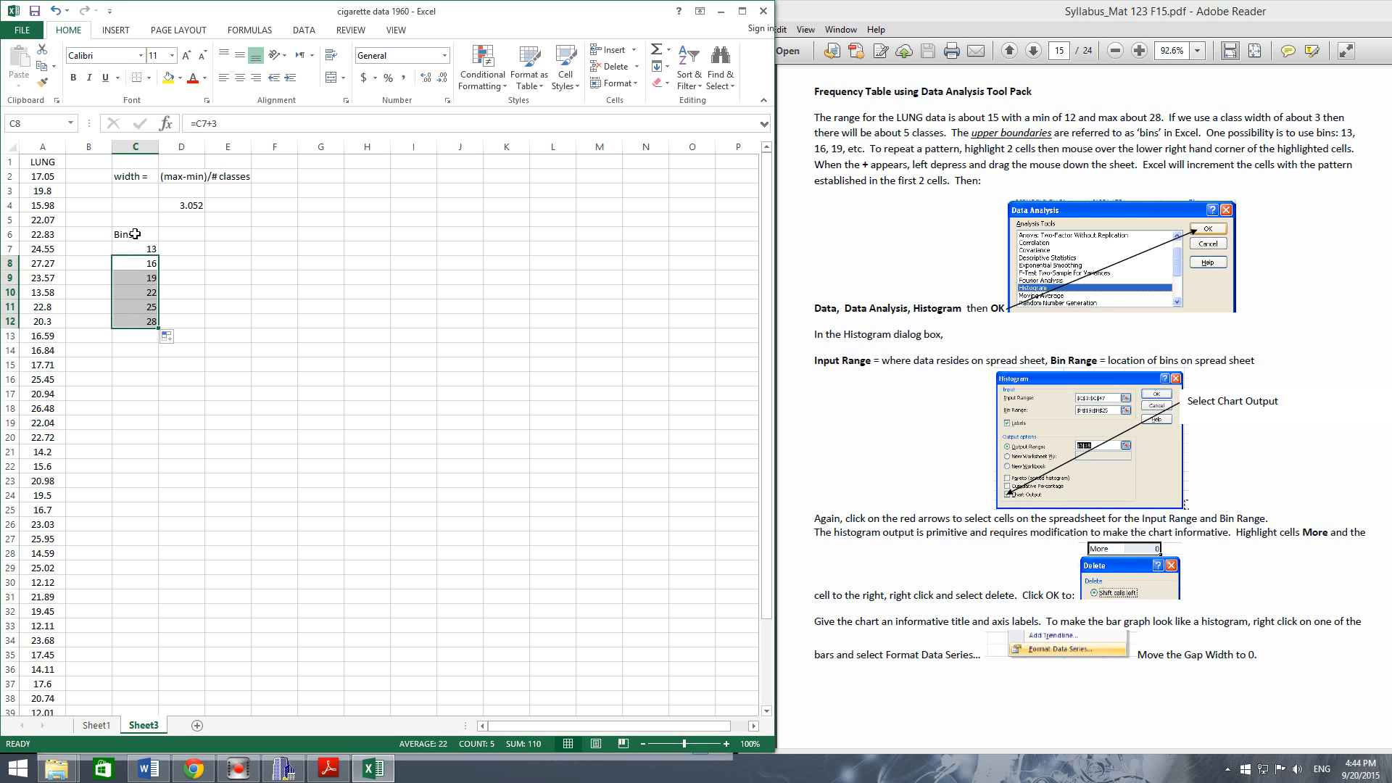
{"action": "left_click", "coordinate": [181, 433]}
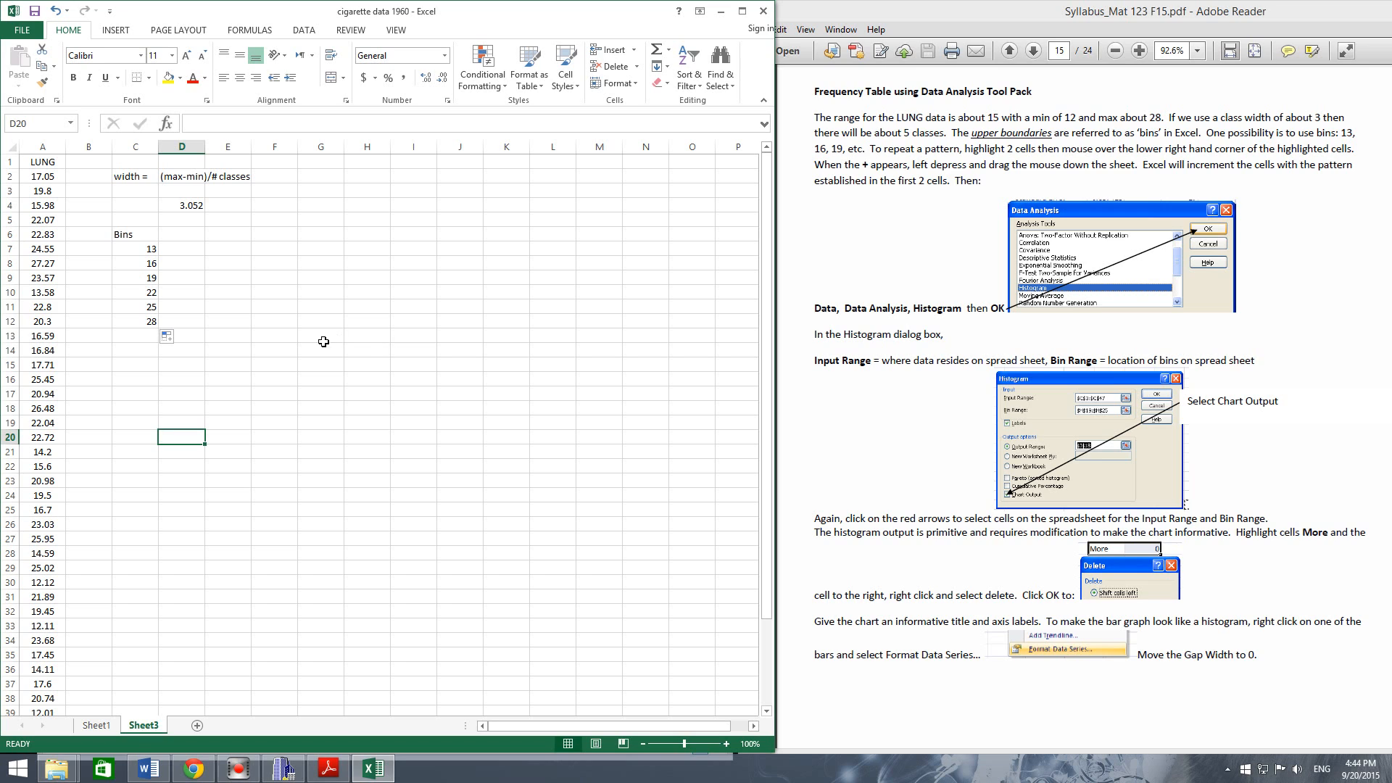
Start the Histogram tool from the Data Analysis add-in and place its dialog clear of the worksheet data.
{"action": "left_click", "coordinate": [305, 30]}
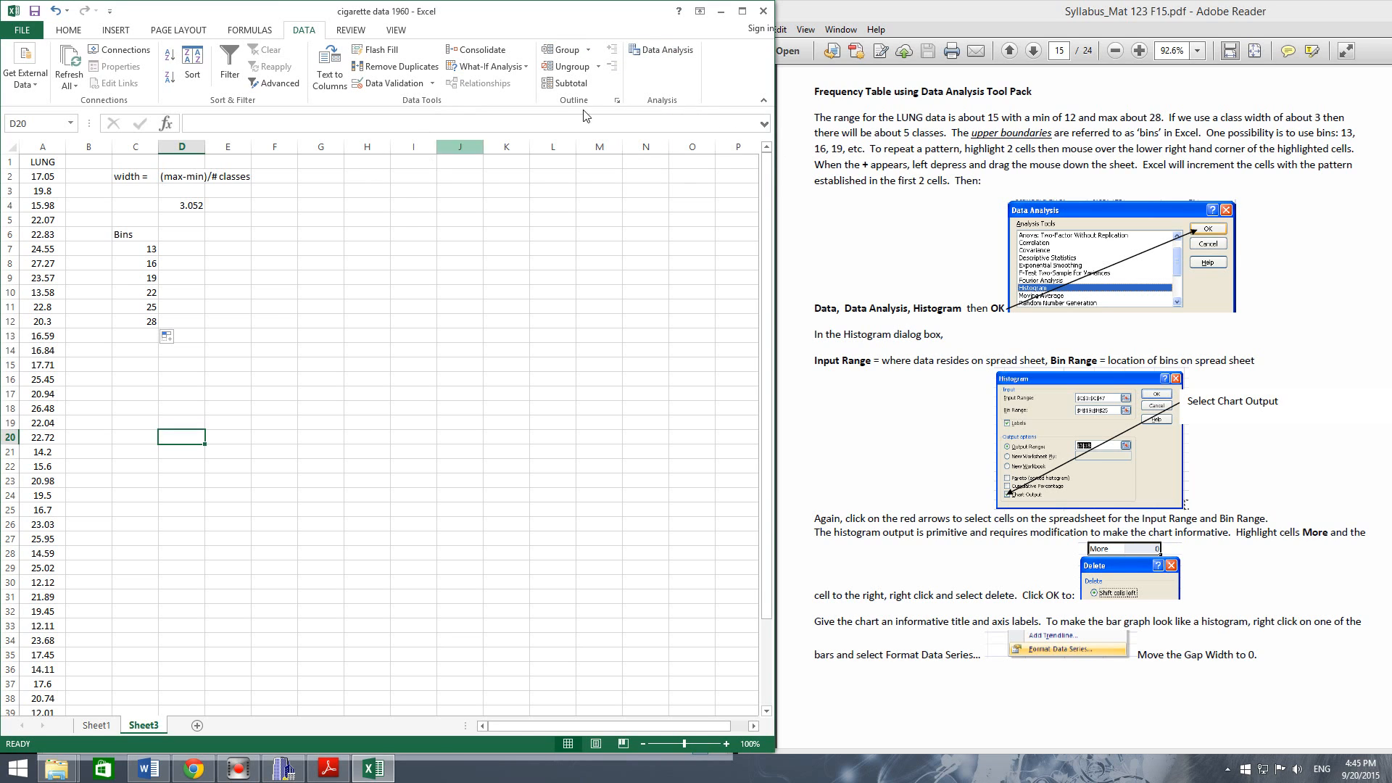
{"action": "left_click", "coordinate": [683, 49]}
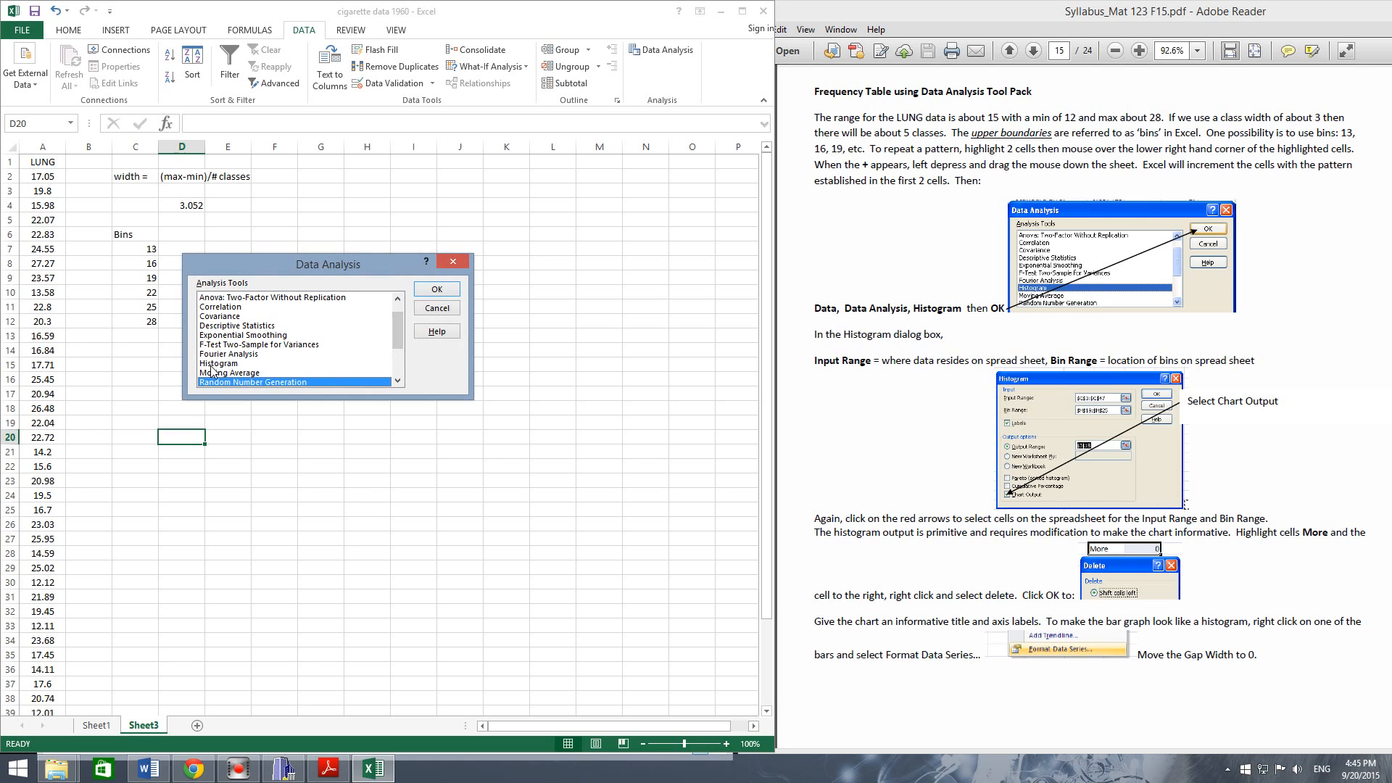
{"action": "left_click", "coordinate": [215, 363]}
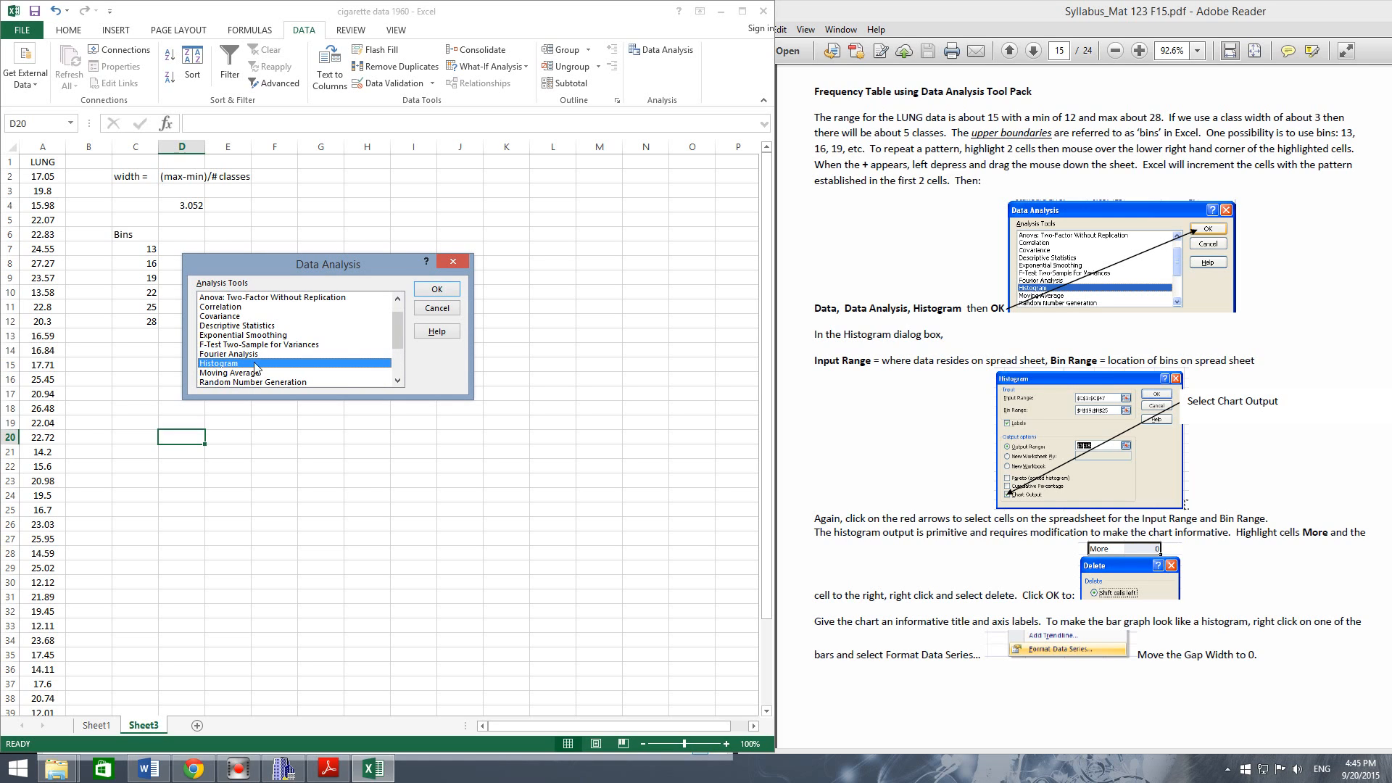
{"action": "left_click", "coordinate": [448, 290]}
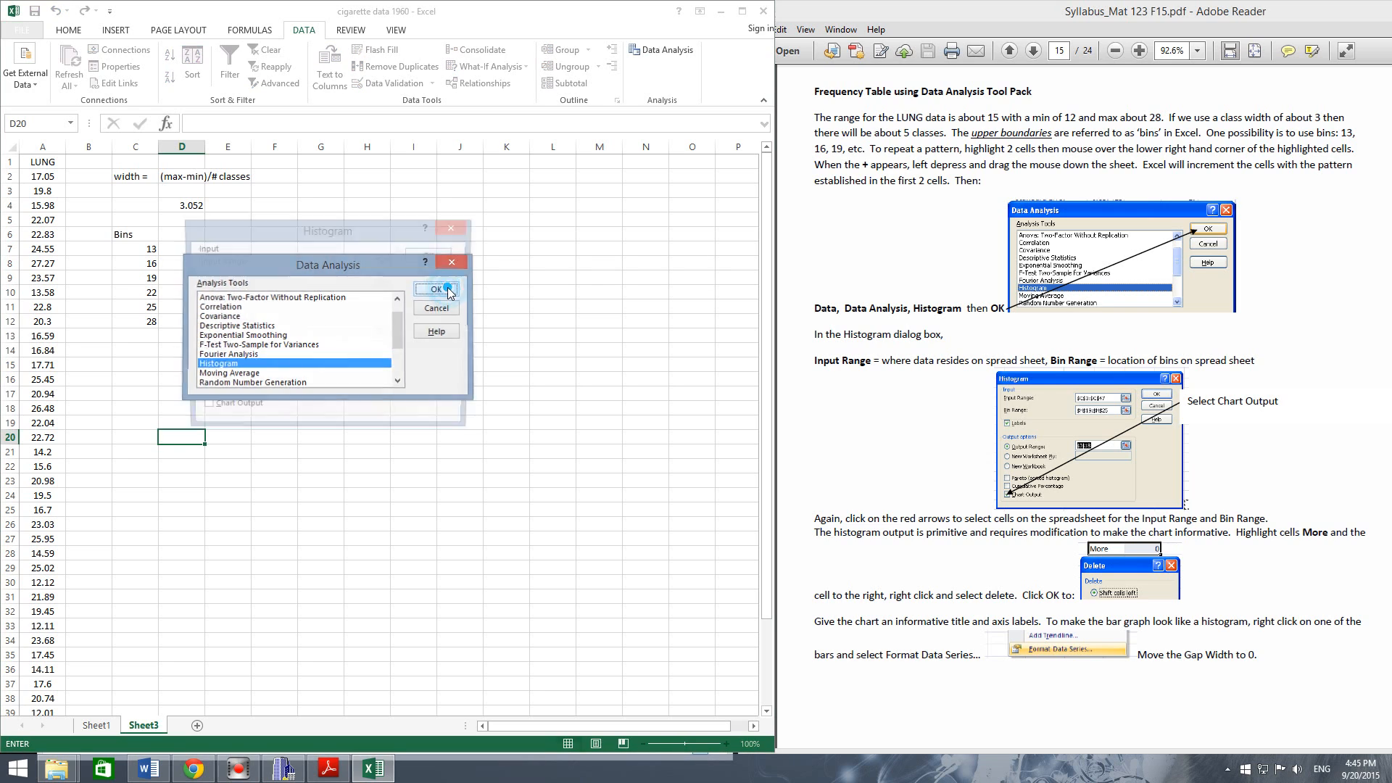
{"action": "left_click_drag", "start_coordinate": [364, 239], "coordinate": [487, 202]}
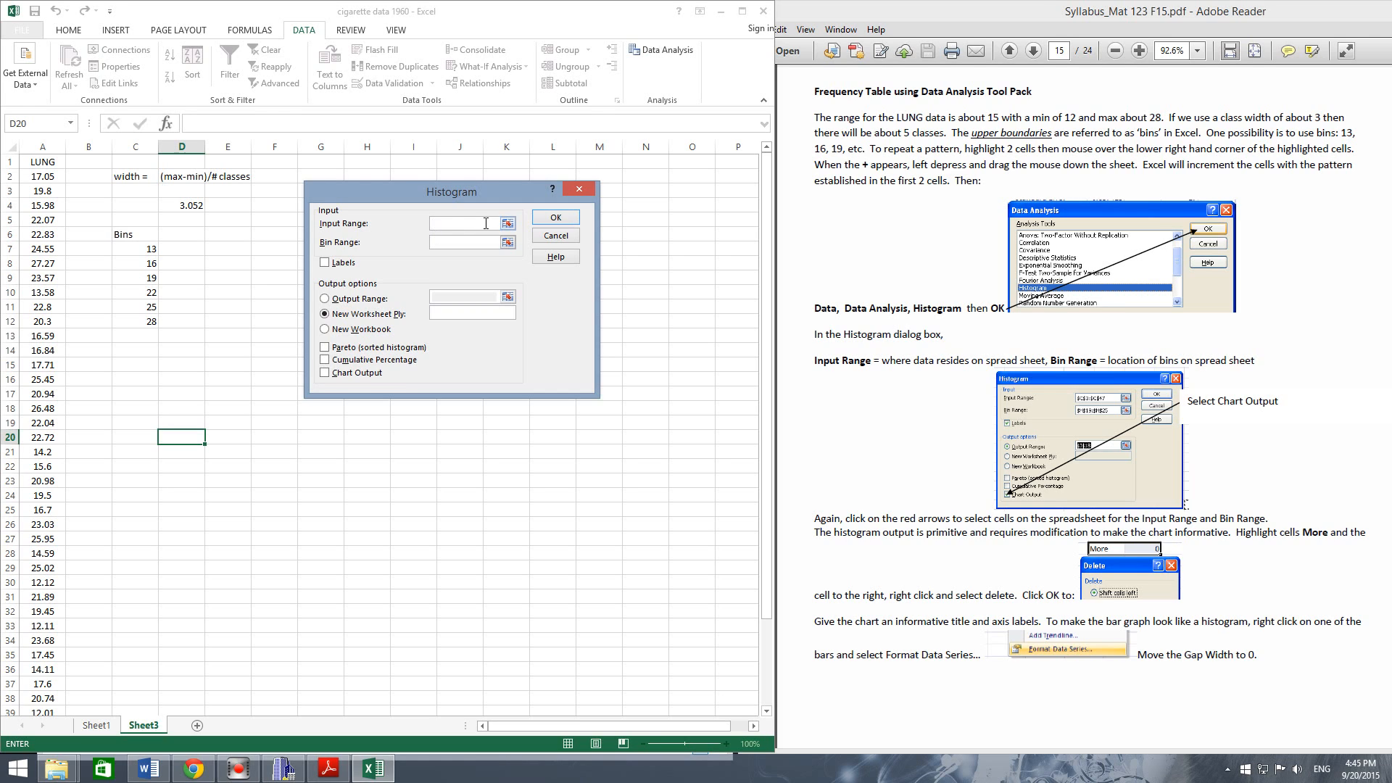
Set the histogram's input range to the LUNG data in A1:A45 and its bin range to C6:C12, headings included.
{"action": "left_click", "coordinate": [510, 225]}
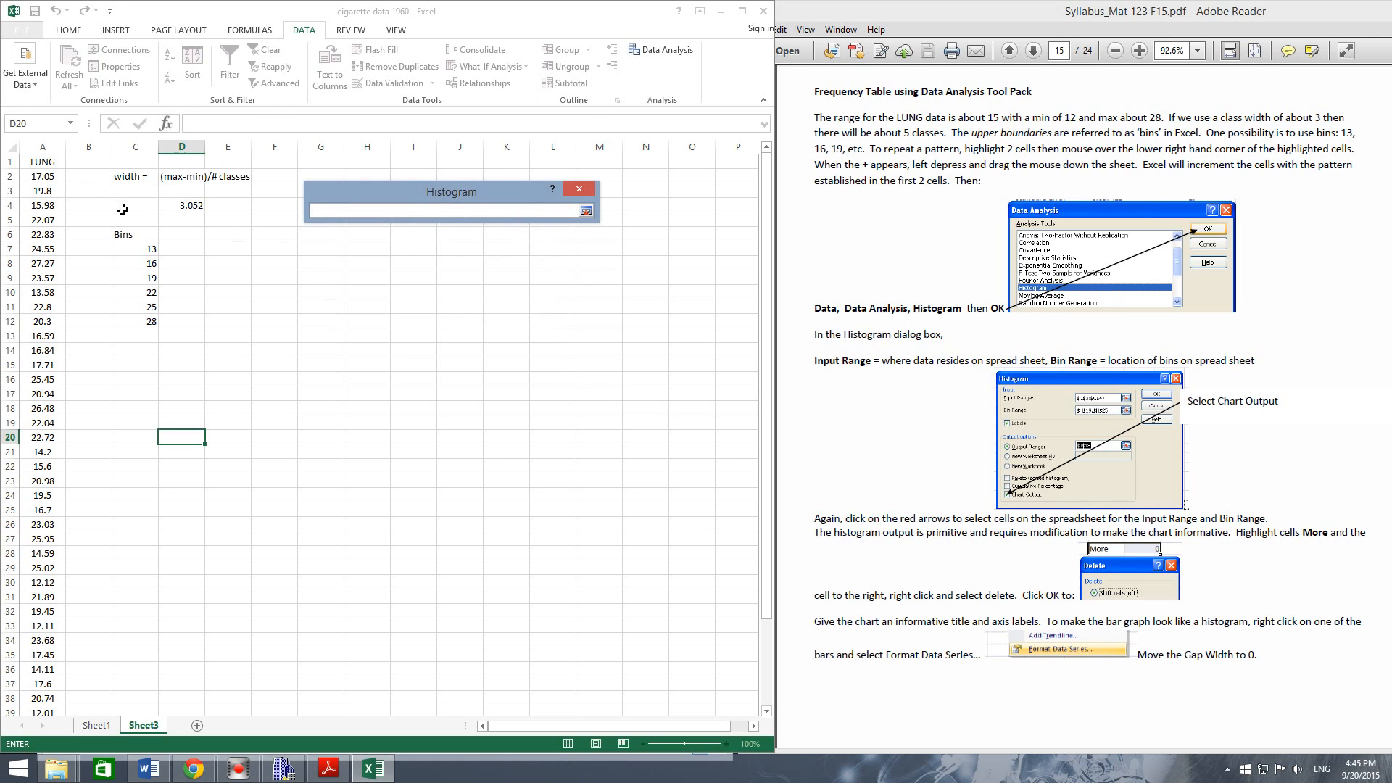
{"action": "left_click", "coordinate": [48, 164]}
{"action": "left_click_drag", "start_coordinate": [48, 164], "coordinate": [33, 682]}
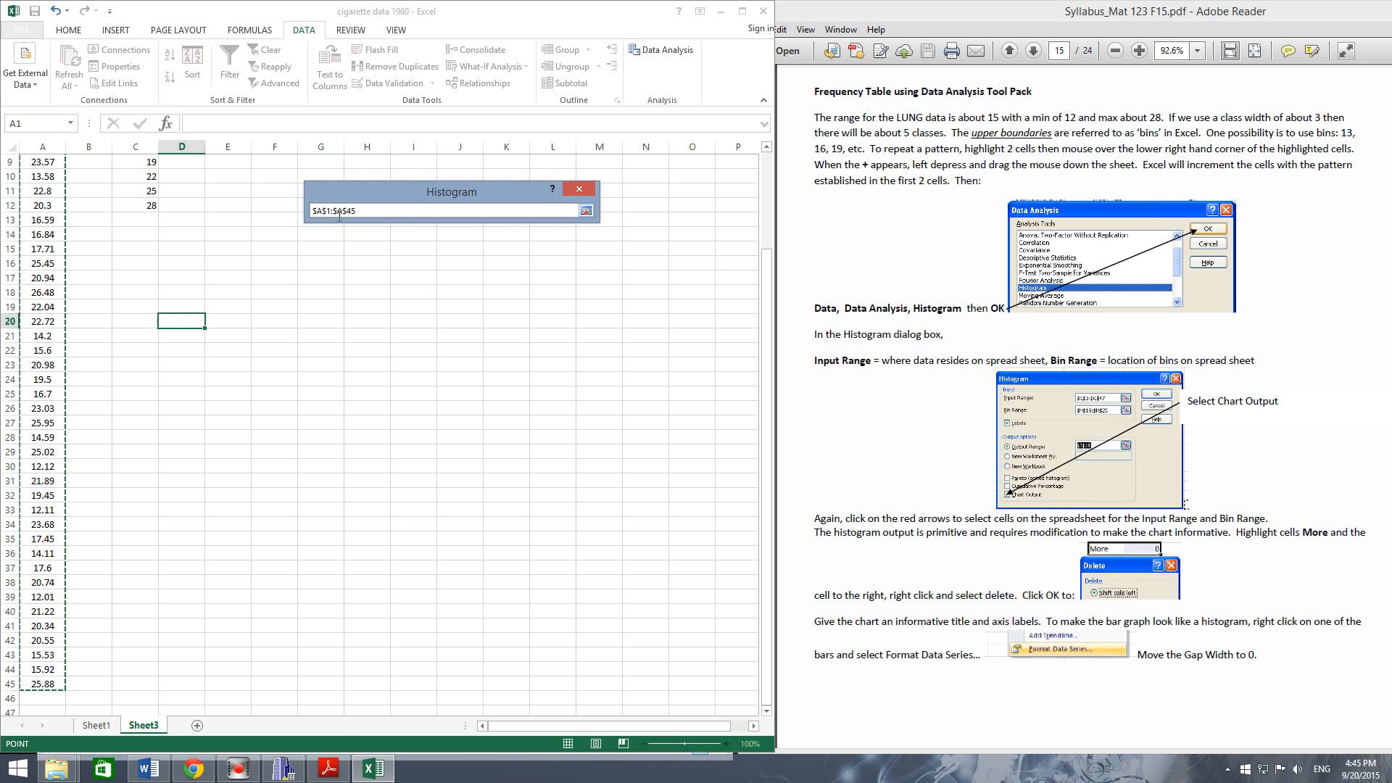
{"action": "left_click", "coordinate": [585, 210]}
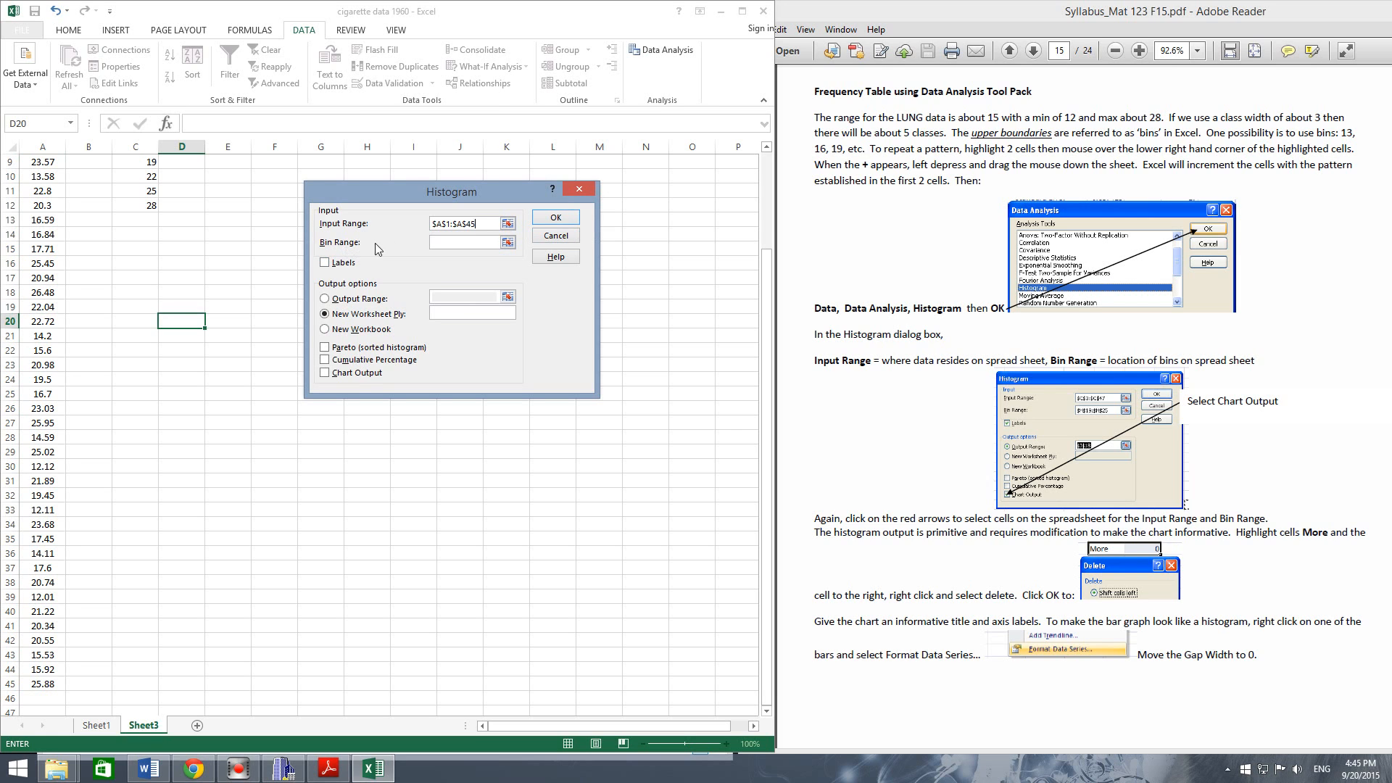
{"action": "left_click_drag", "start_coordinate": [757, 341], "coordinate": [758, 170]}
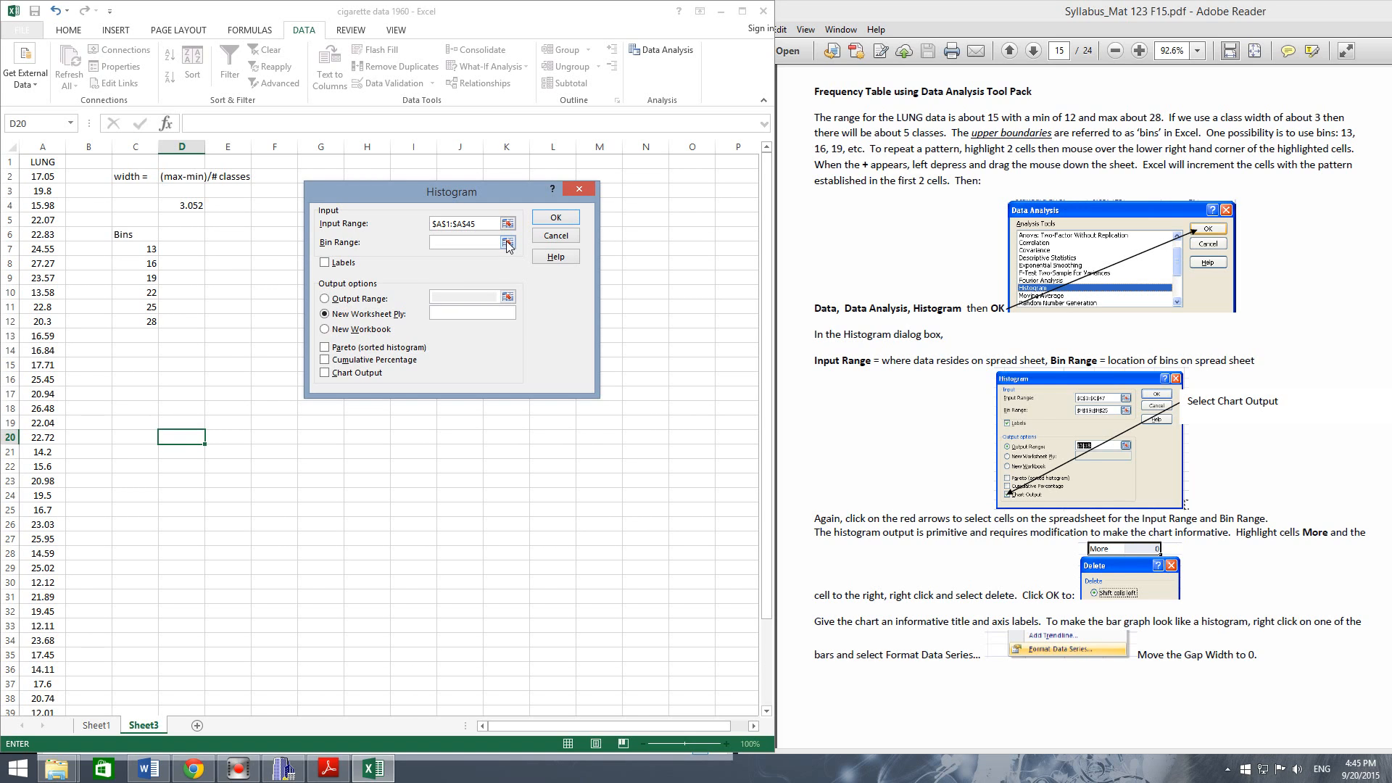
{"action": "left_click", "coordinate": [506, 243]}
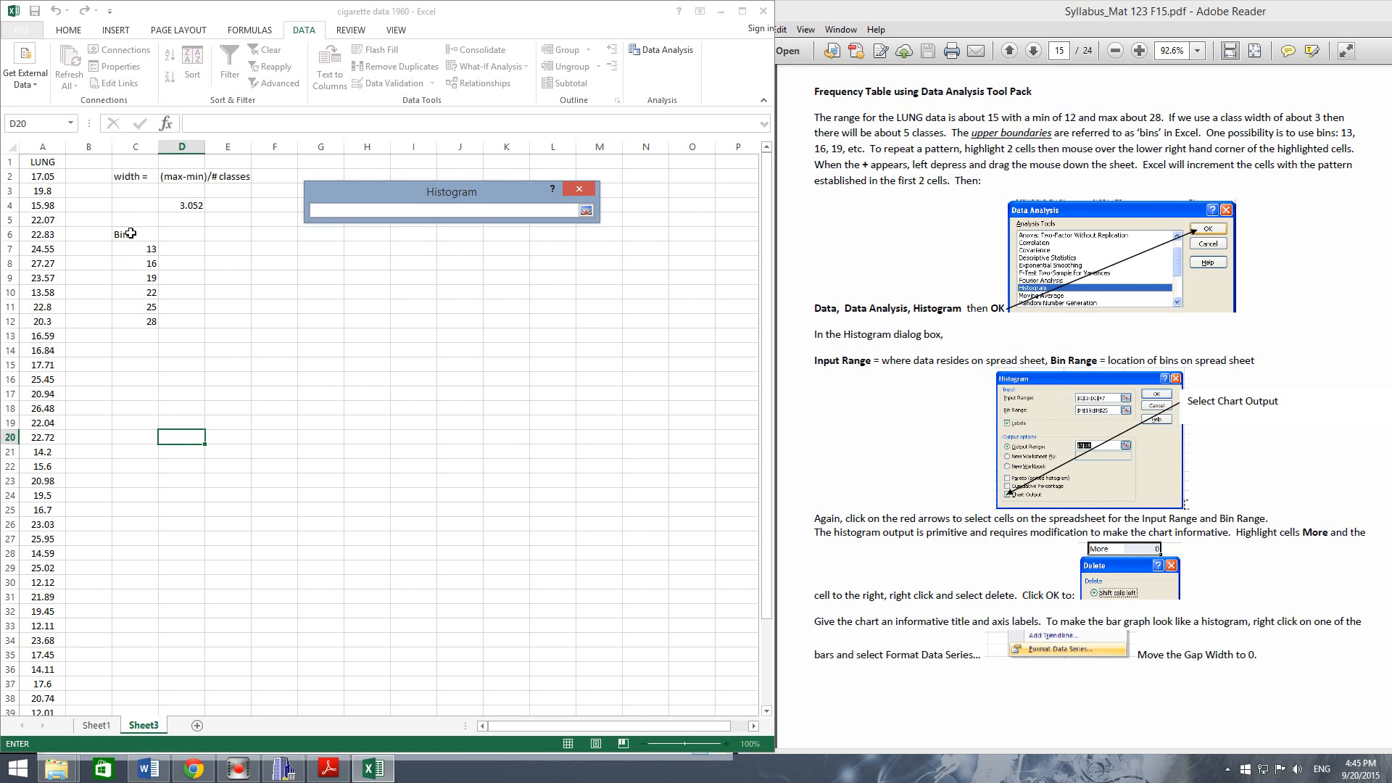
{"action": "left_click_drag", "start_coordinate": [131, 233], "coordinate": [135, 323]}
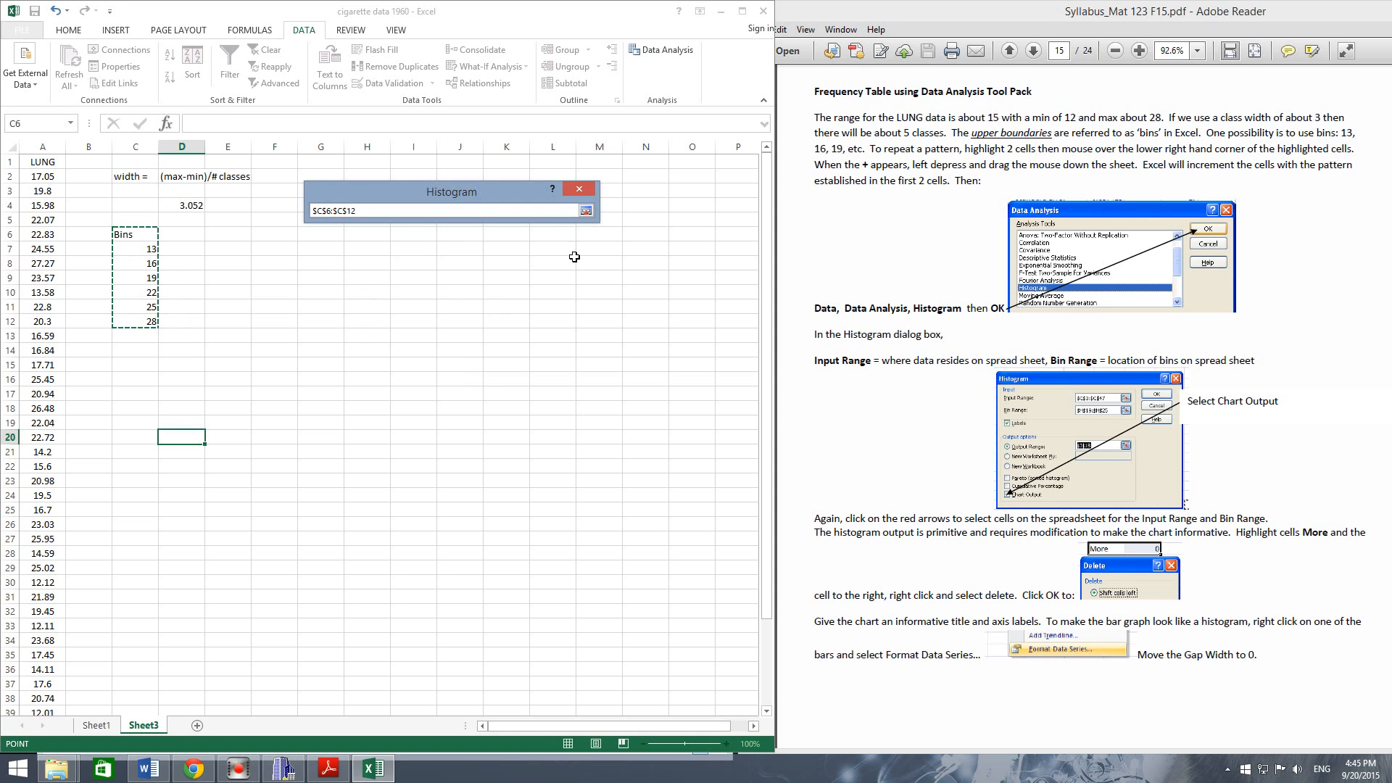
{"action": "left_click", "coordinate": [586, 210]}
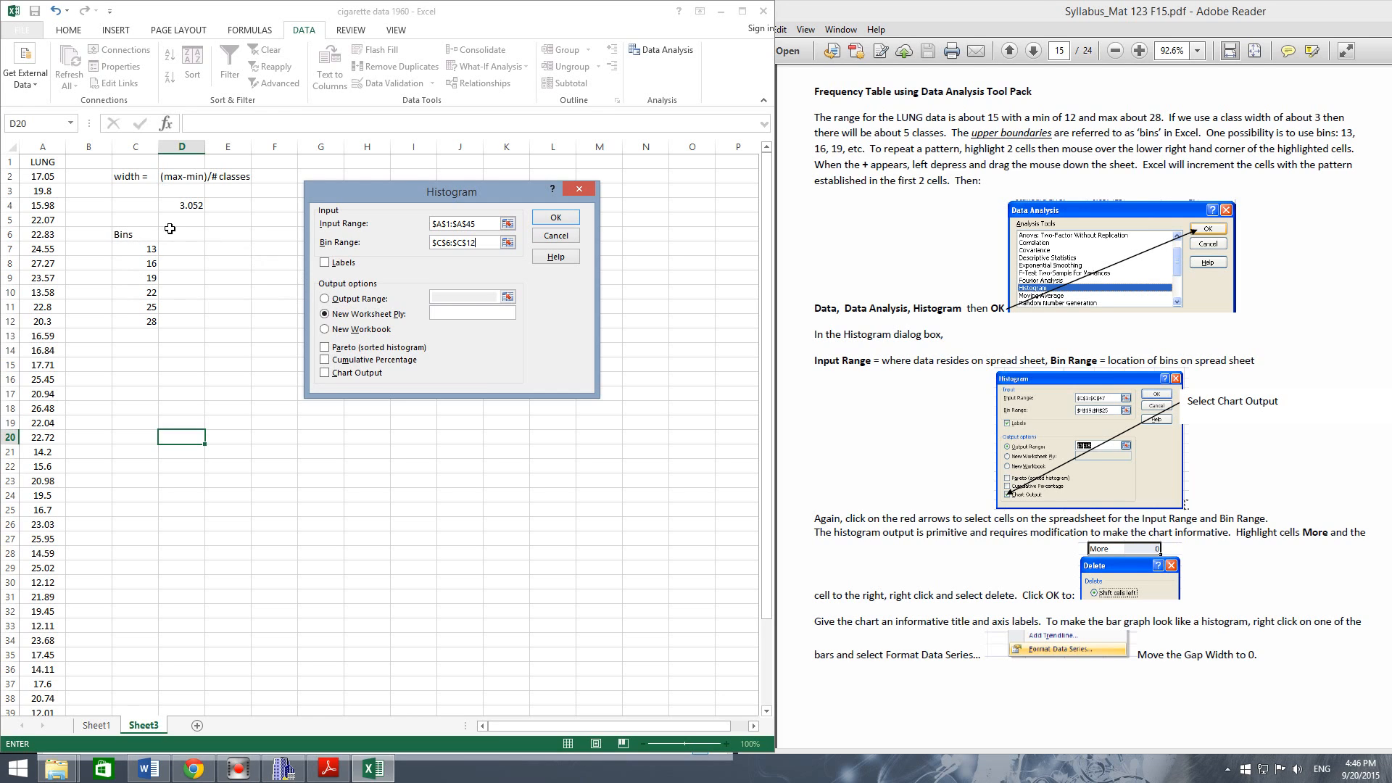
Generate the frequency table and histogram with Labels enabled, output range E6 and Chart Output included.
{"action": "left_click", "coordinate": [325, 265]}
{"action": "left_click", "coordinate": [325, 299]}
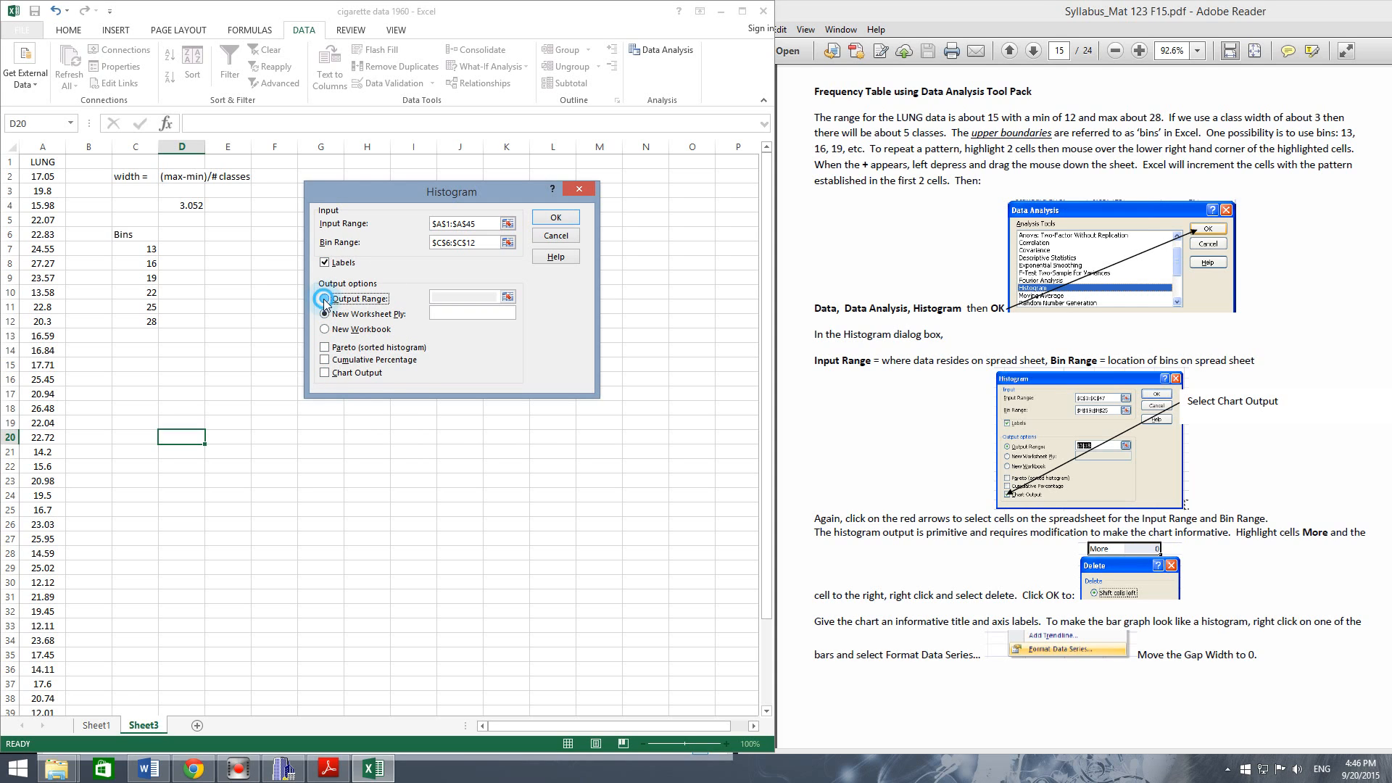
{"action": "left_click", "coordinate": [511, 297]}
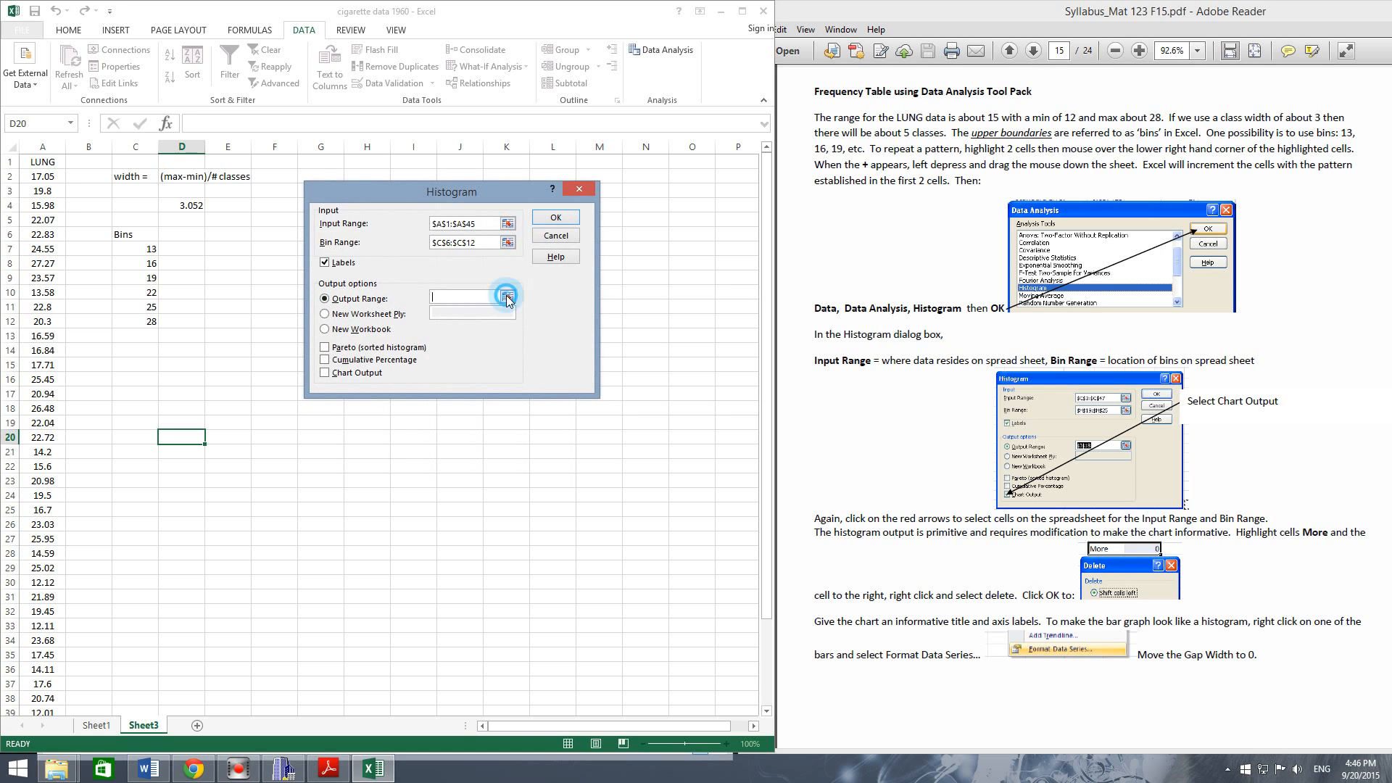
{"action": "left_click", "coordinate": [235, 235]}
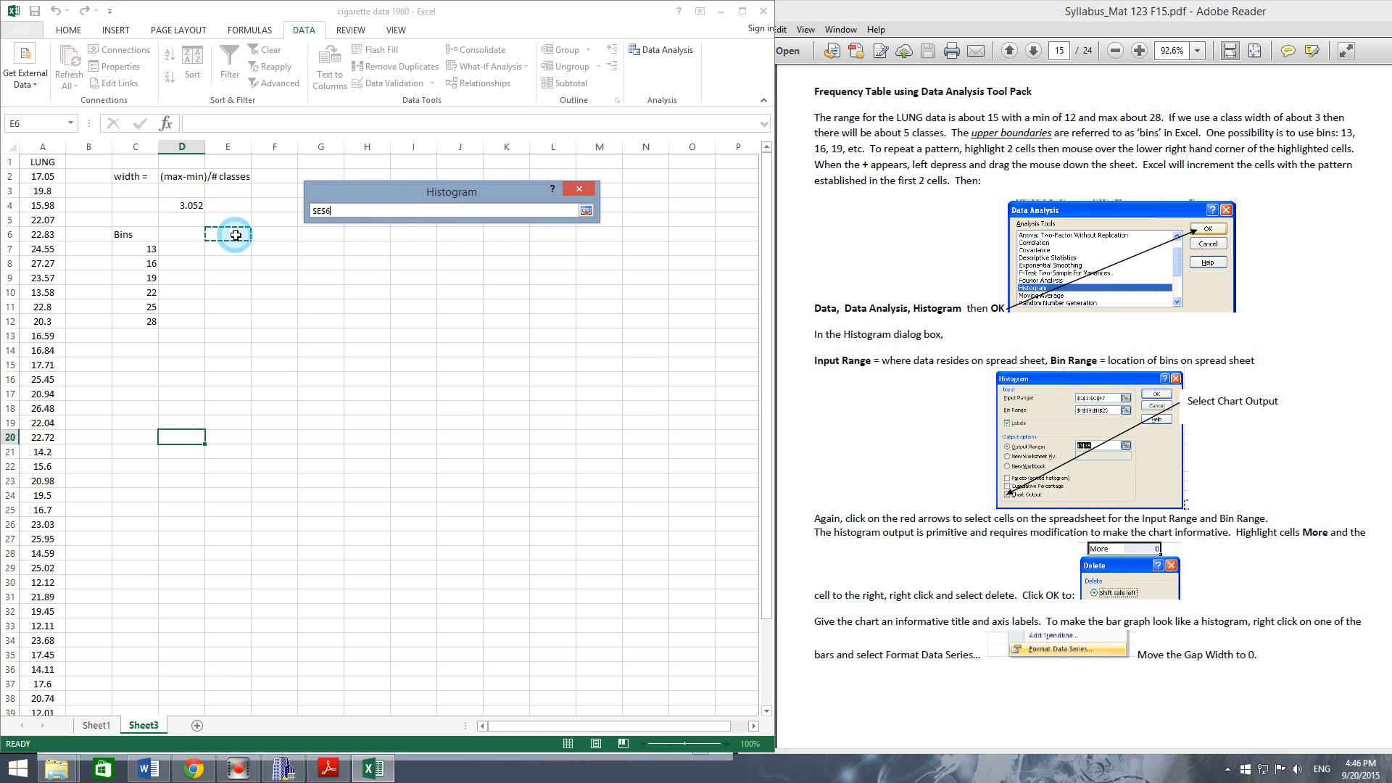
{"action": "left_click", "coordinate": [586, 211]}
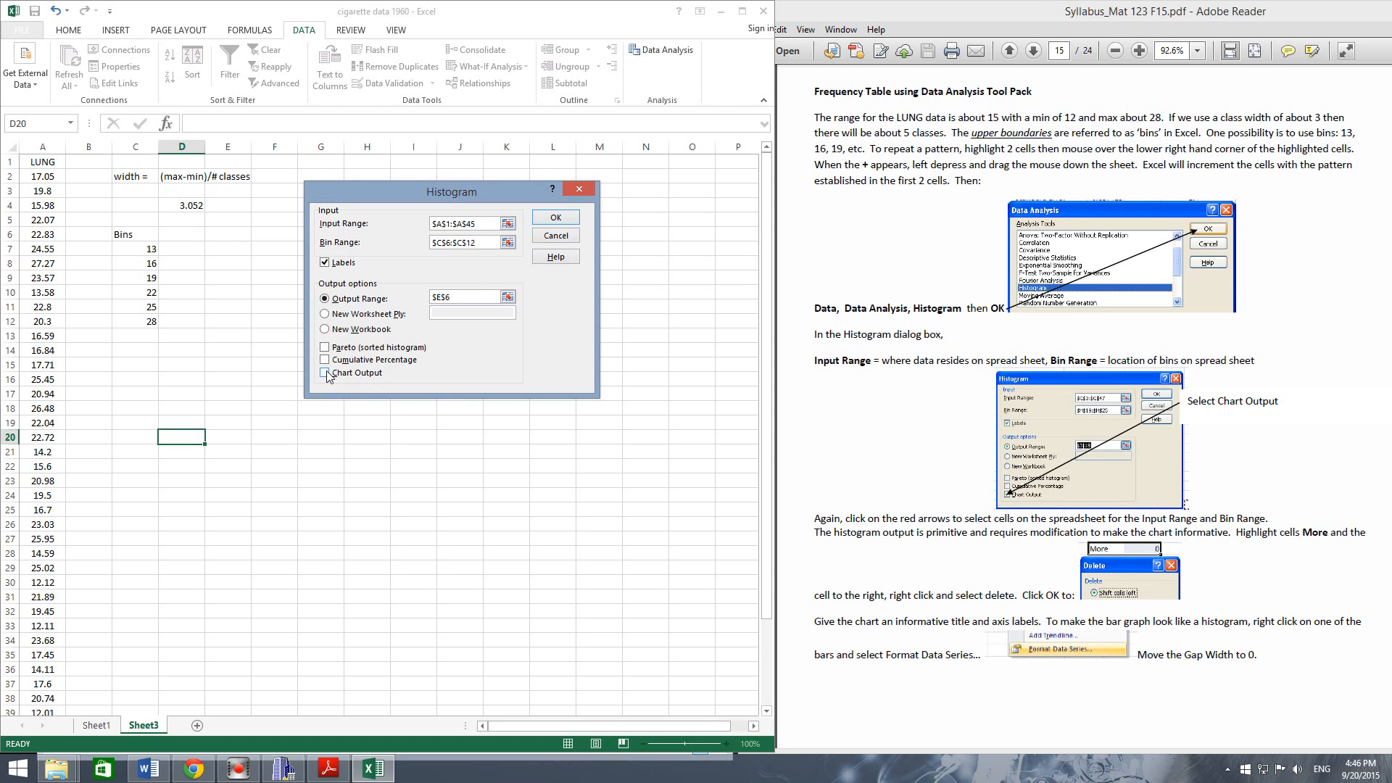
{"action": "left_click", "coordinate": [326, 373]}
{"action": "left_click", "coordinate": [556, 218]}
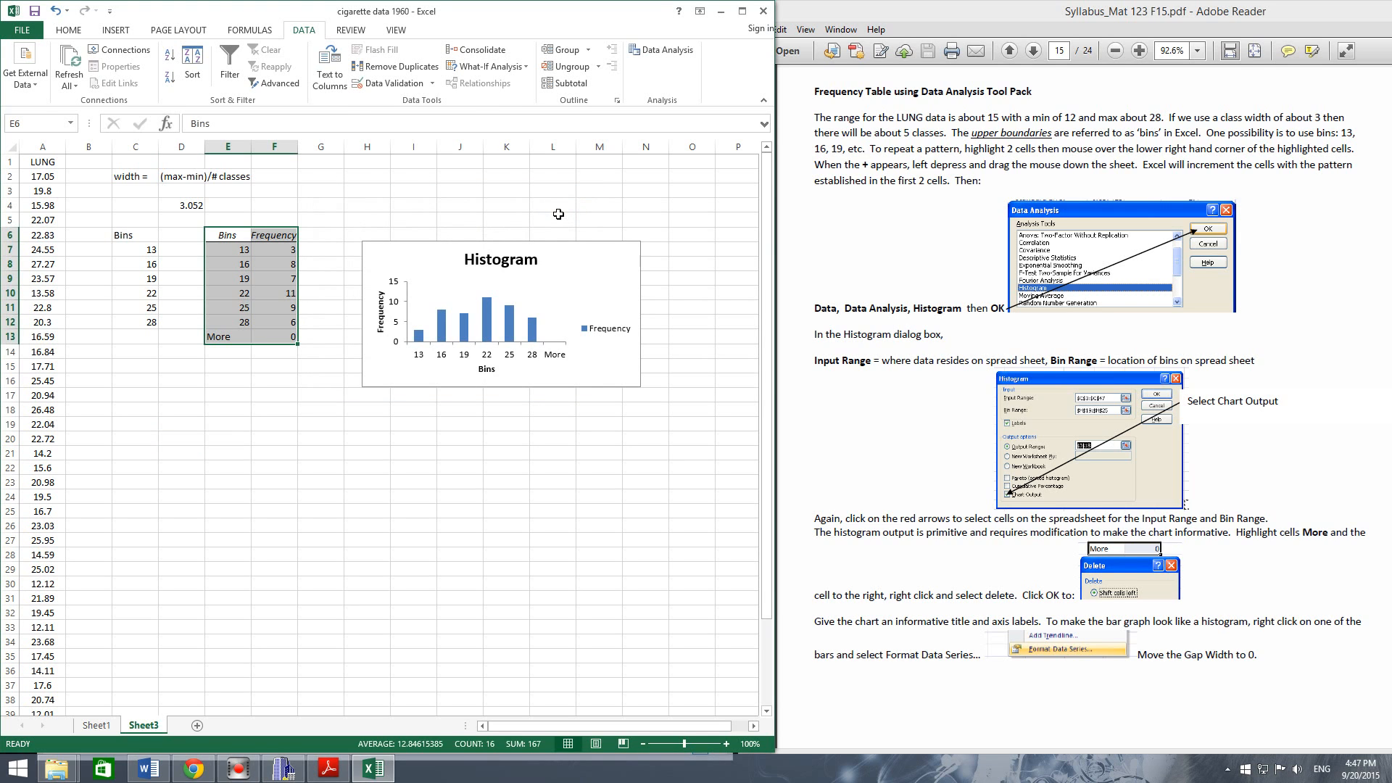
Narrow column E slightly and enlarge the histogram chart outward from its lower-right corner.
{"action": "left_click_drag", "start_coordinate": [251, 142], "coordinate": [234, 143]}
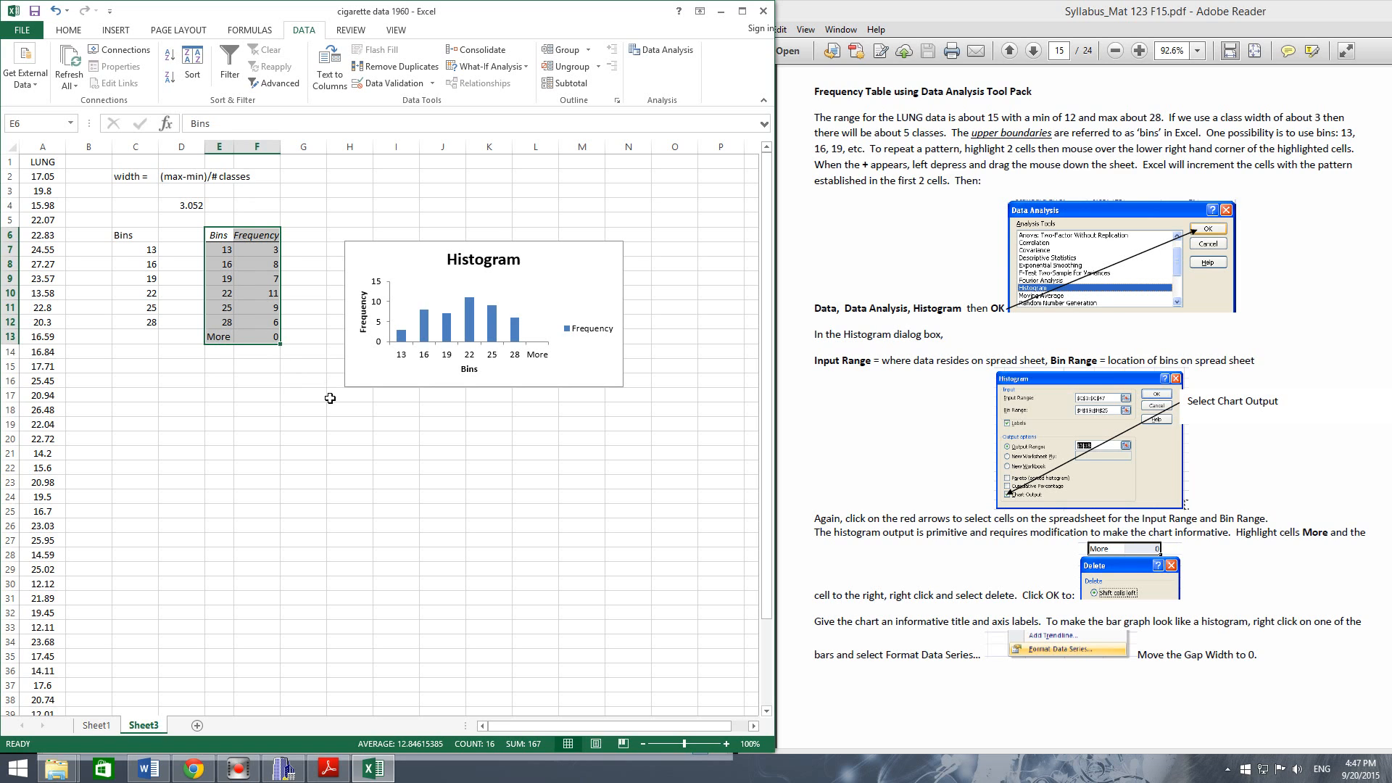
{"action": "left_click", "coordinate": [415, 251]}
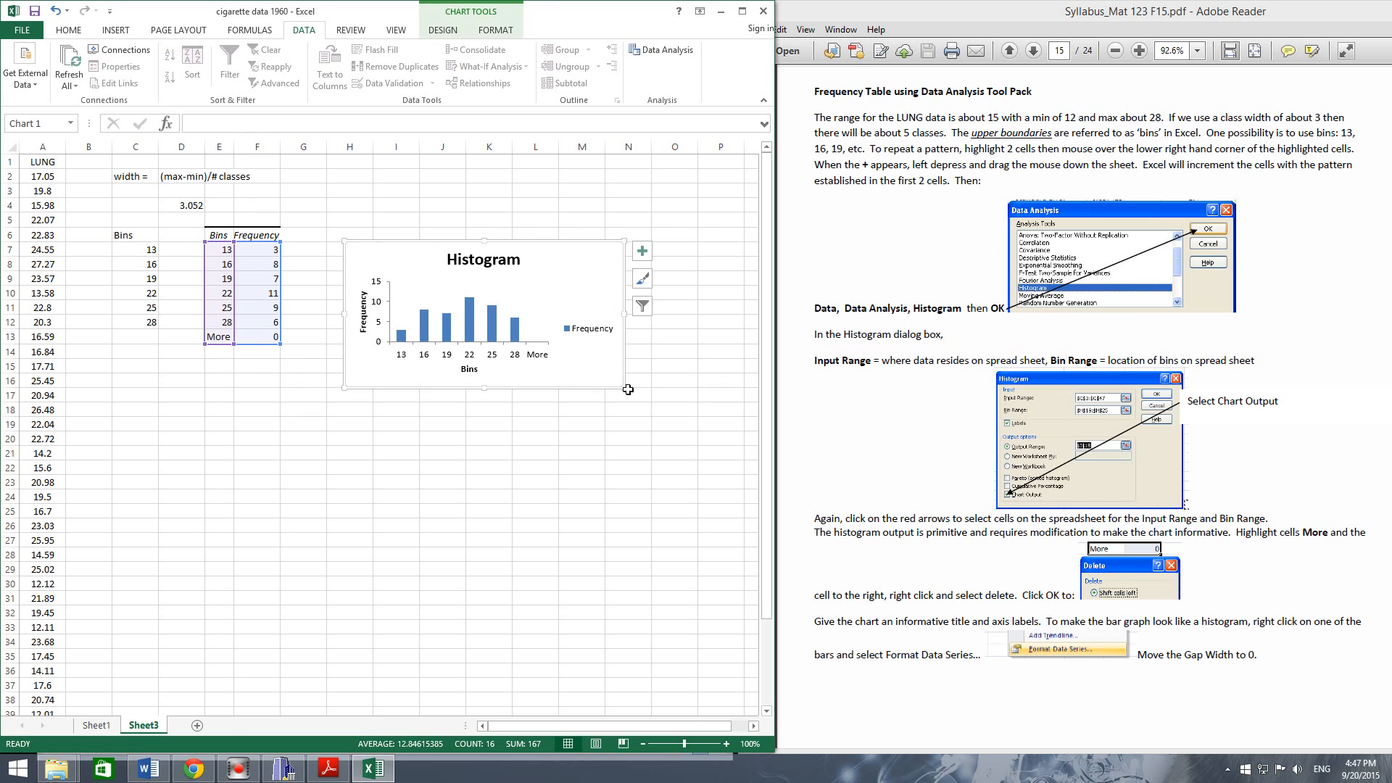
{"action": "left_click_drag", "start_coordinate": [625, 389], "coordinate": [669, 446]}
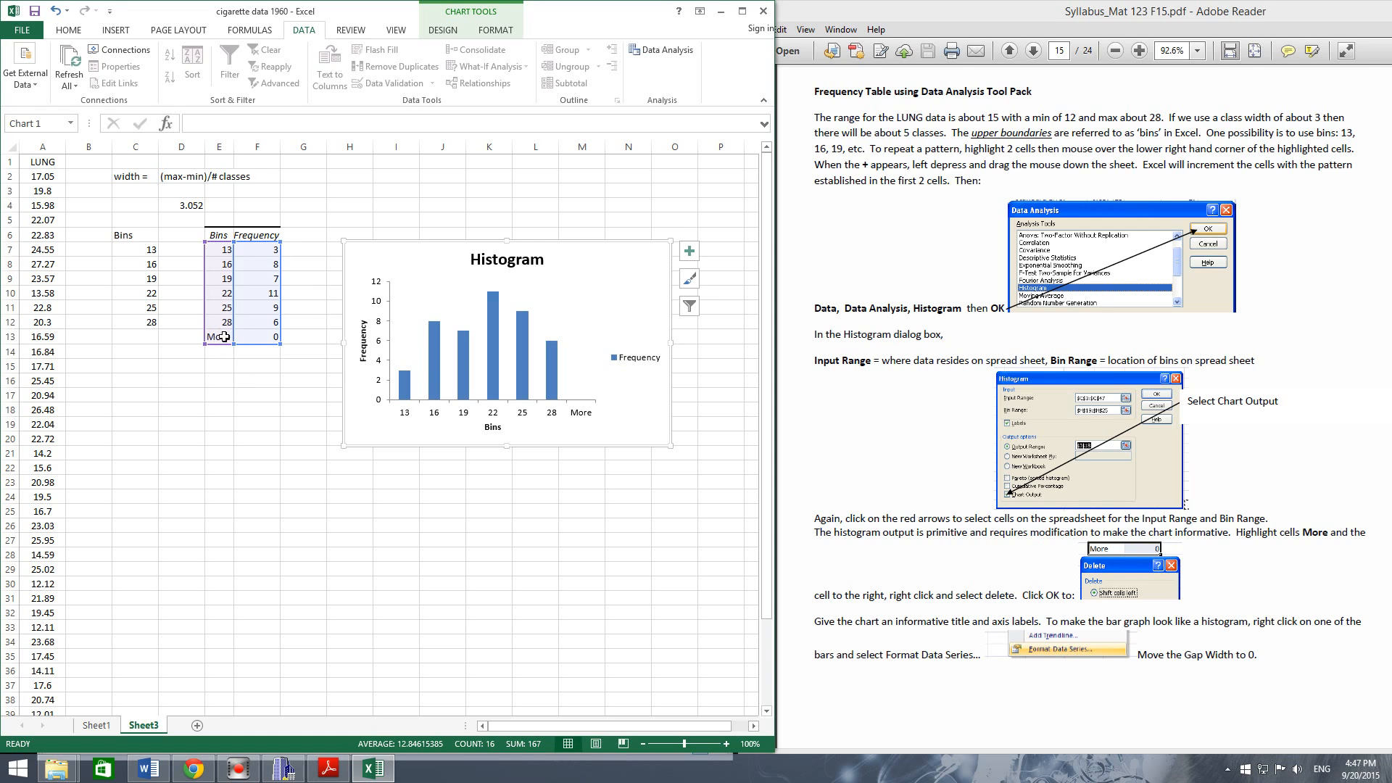
Delete the "More" row cells E13:F13 from the frequency table, shifting cells left.
{"action": "left_click_drag", "start_coordinate": [218, 337], "coordinate": [269, 337]}
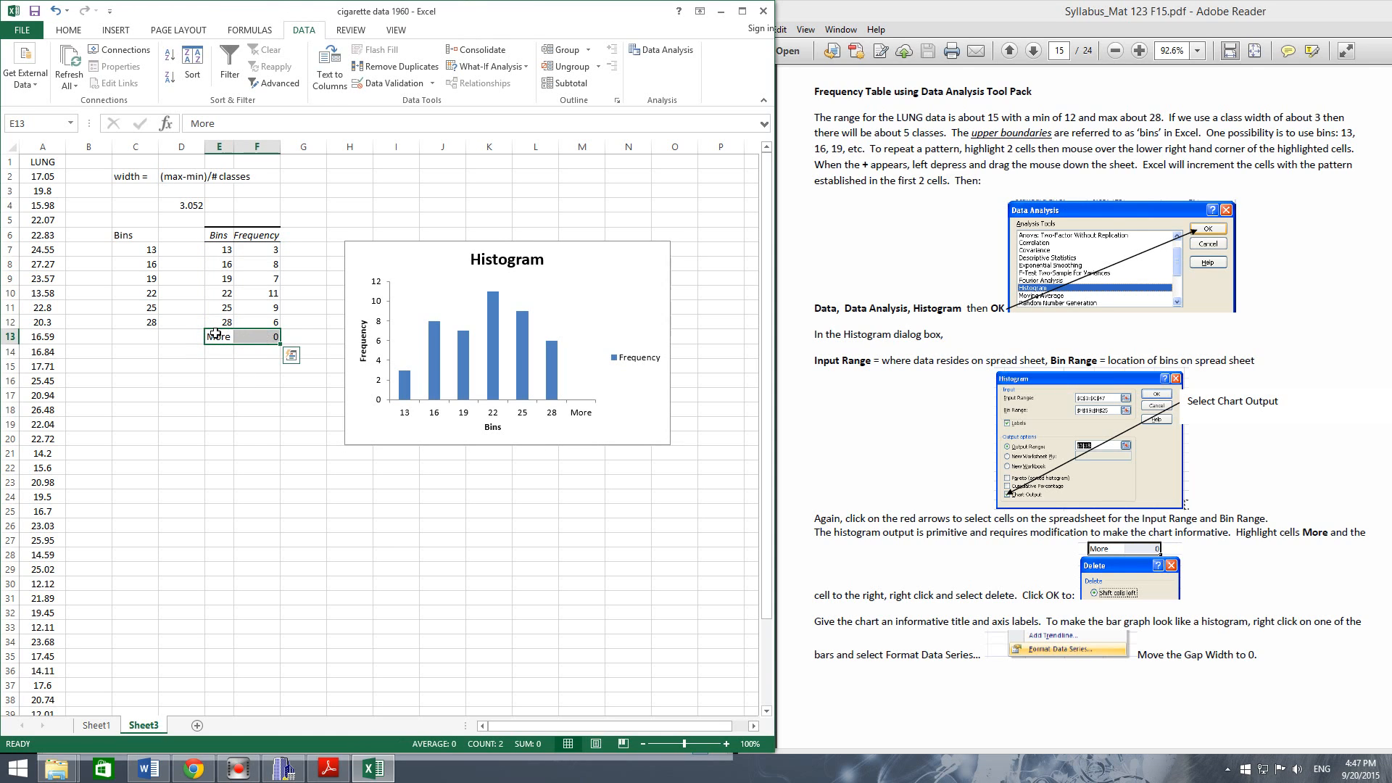
{"action": "right_click", "coordinate": [268, 336]}
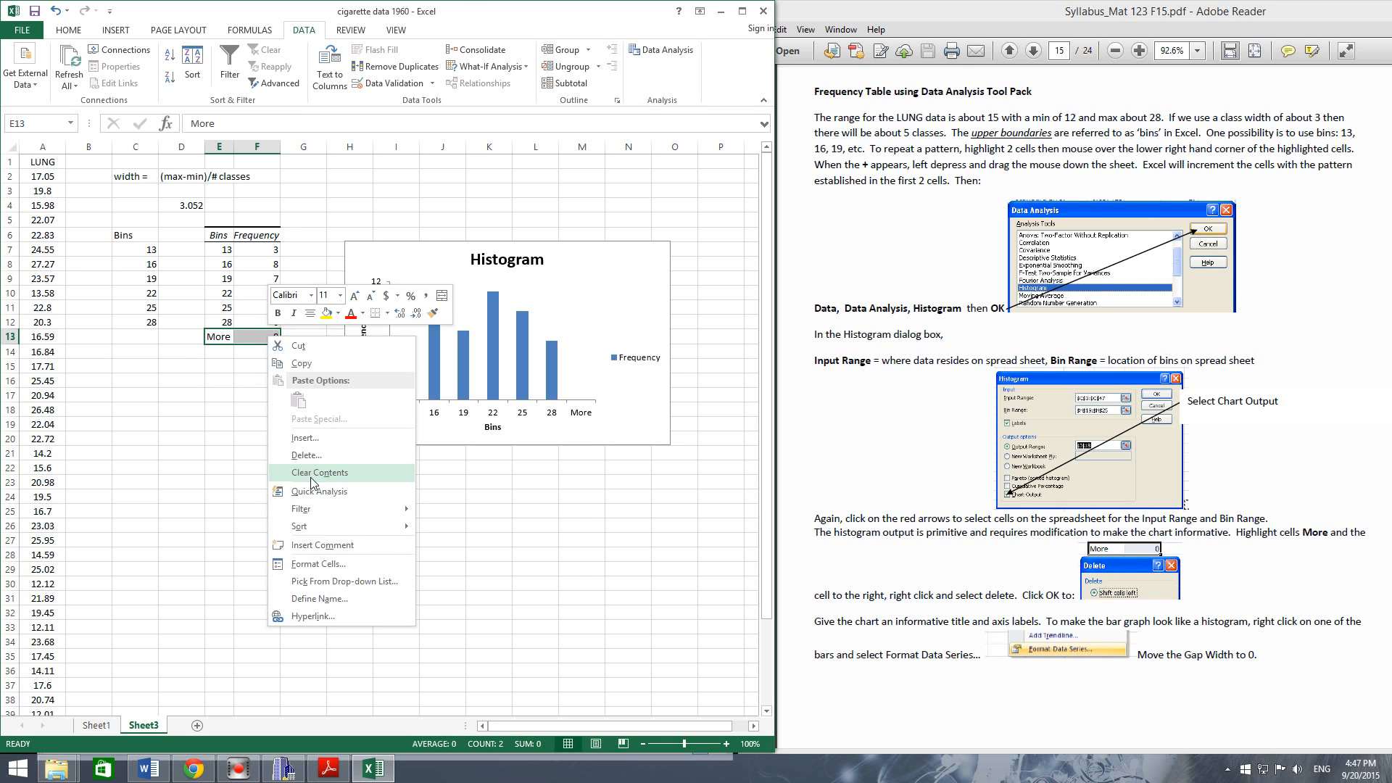
{"action": "left_click", "coordinate": [323, 456]}
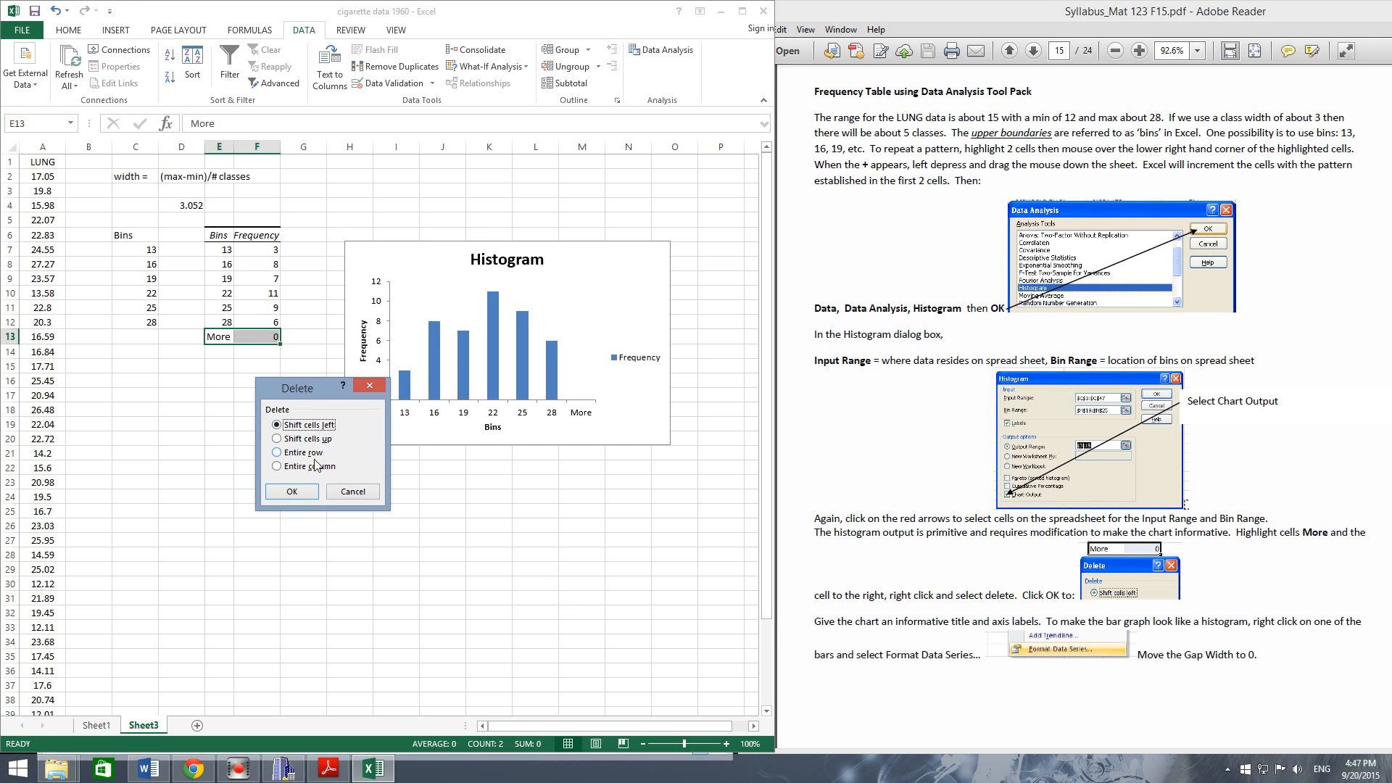
{"action": "left_click", "coordinate": [301, 492]}
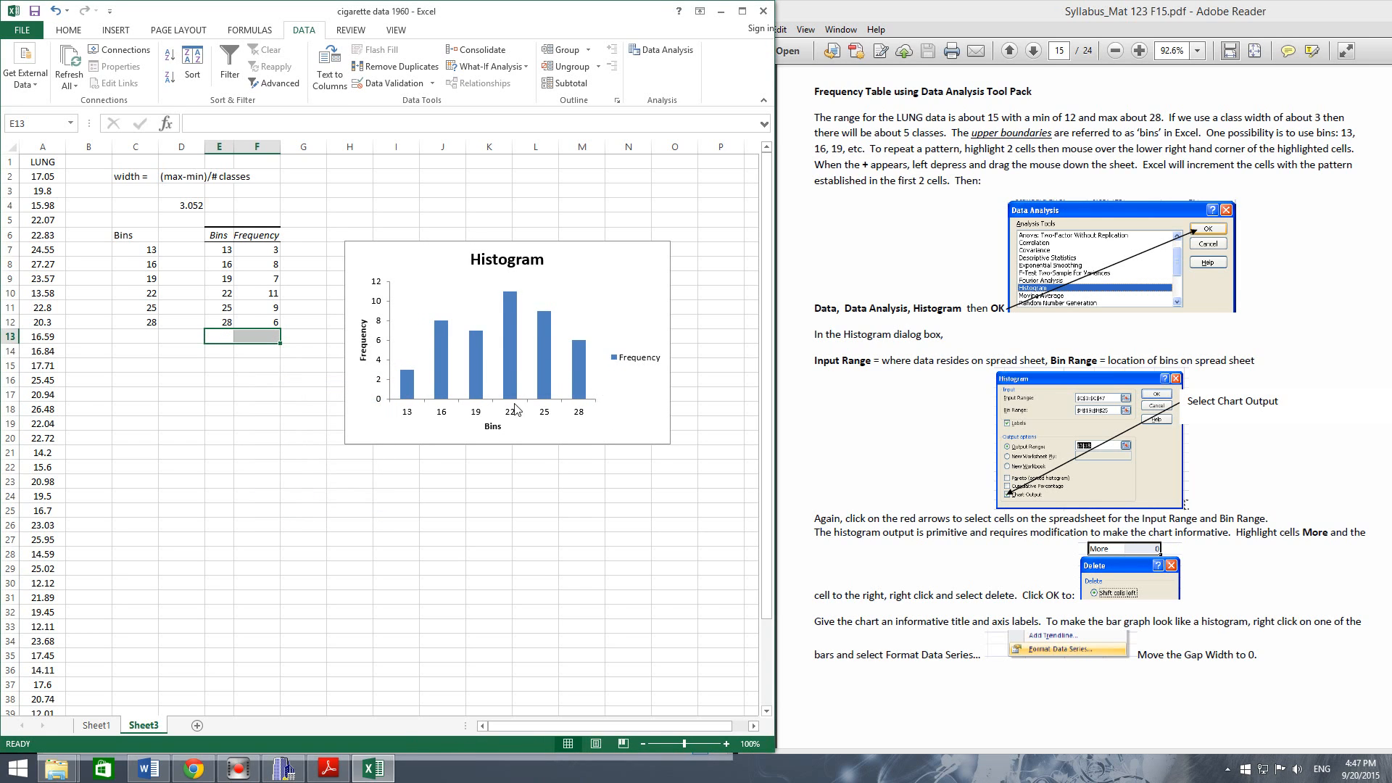
Delete the Frequency legend from the chart and enlarge the chart from its upper-left corner.
{"action": "left_click", "coordinate": [625, 362]}
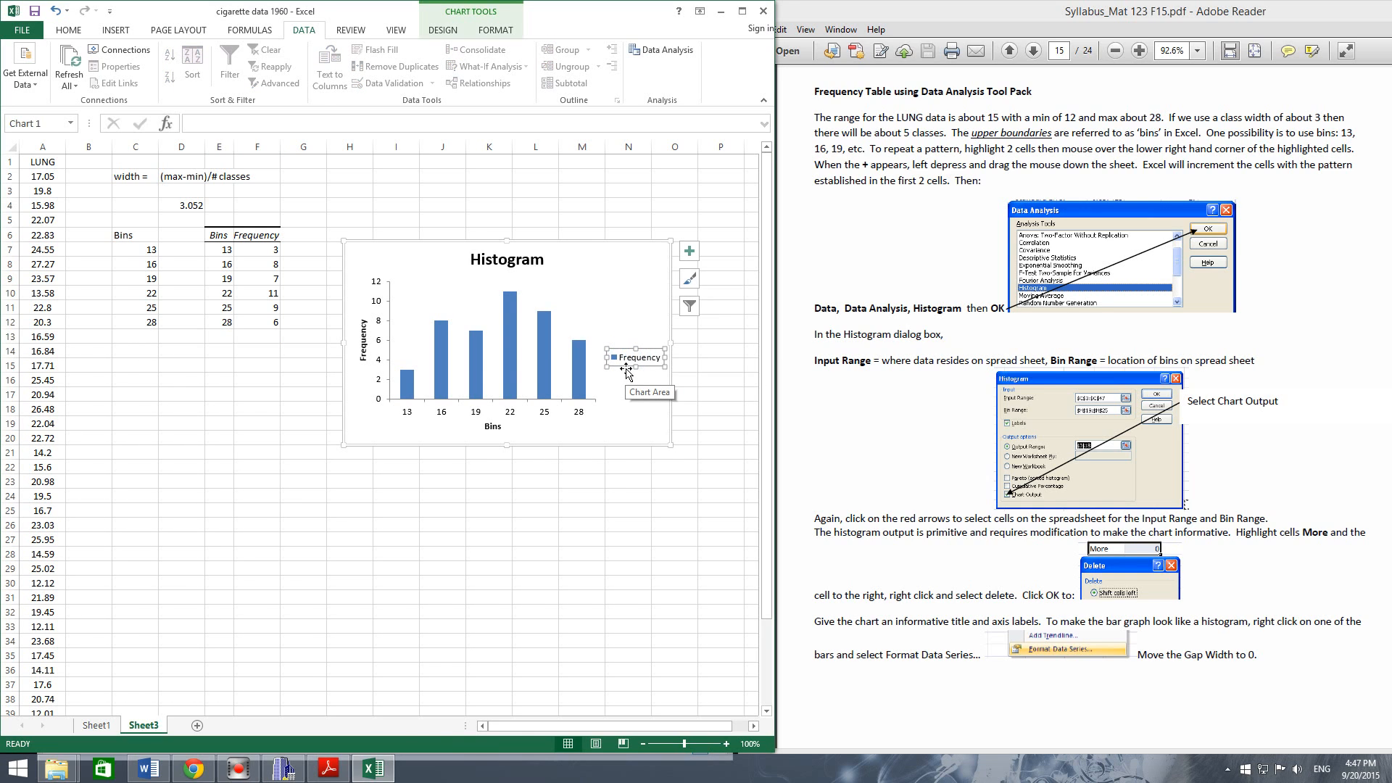
{"action": "key", "text": "Delete"}
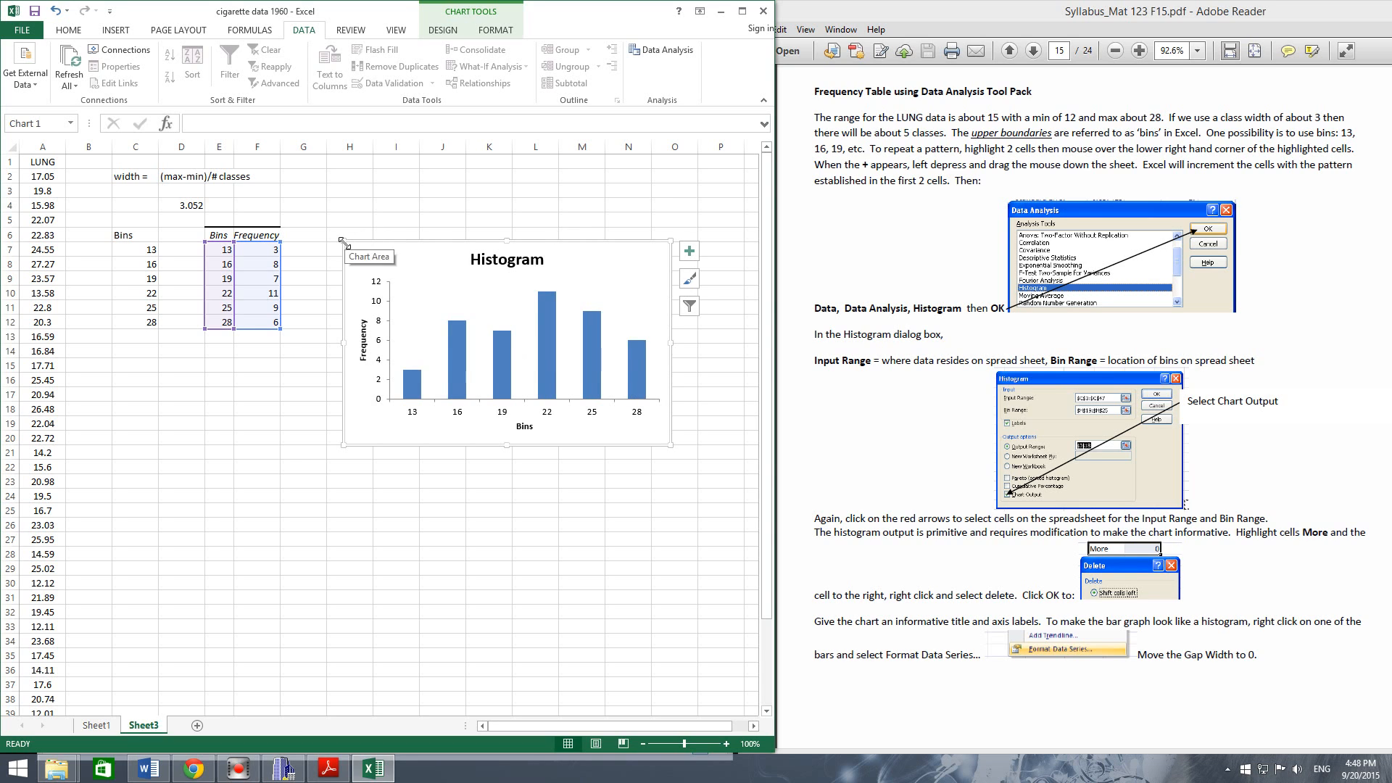
{"action": "left_click_drag", "start_coordinate": [344, 242], "coordinate": [317, 204]}
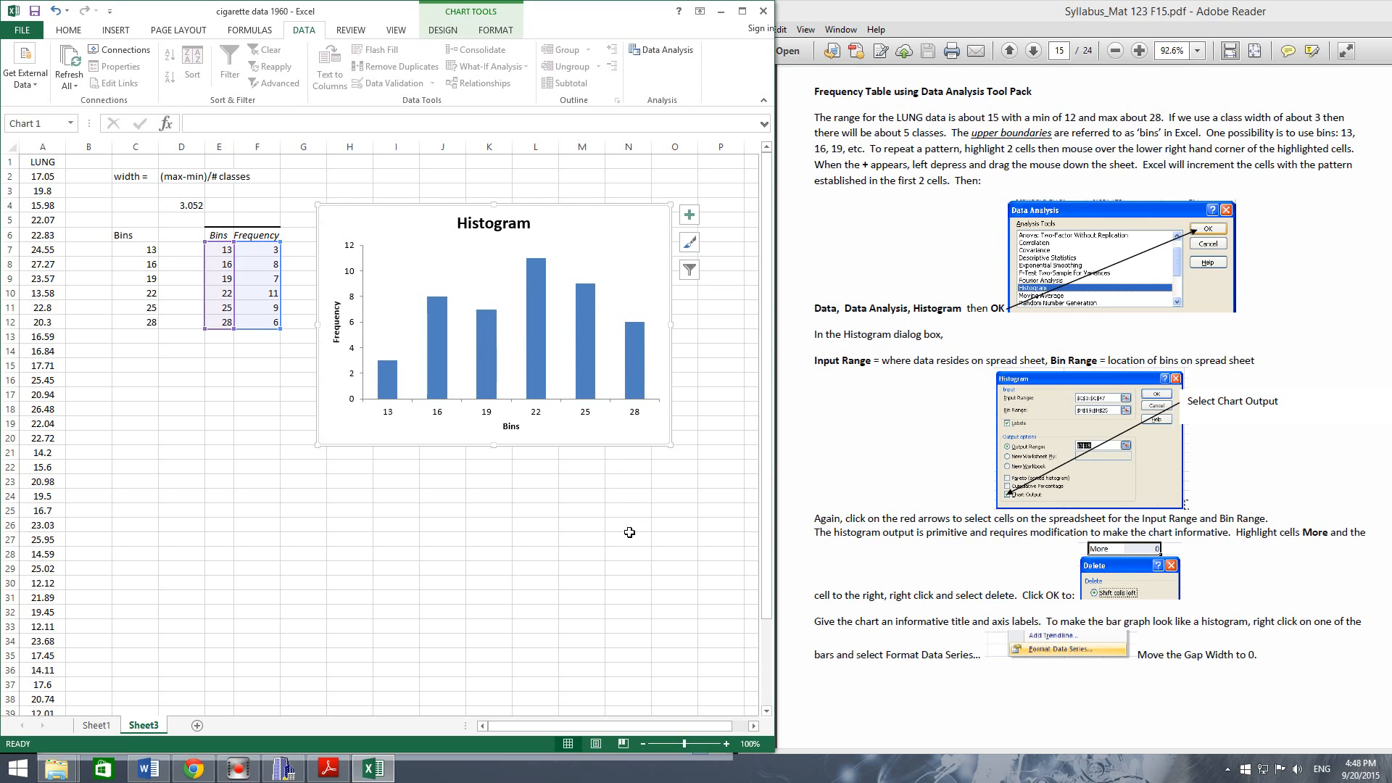
{"action": "left_click", "coordinate": [627, 539]}
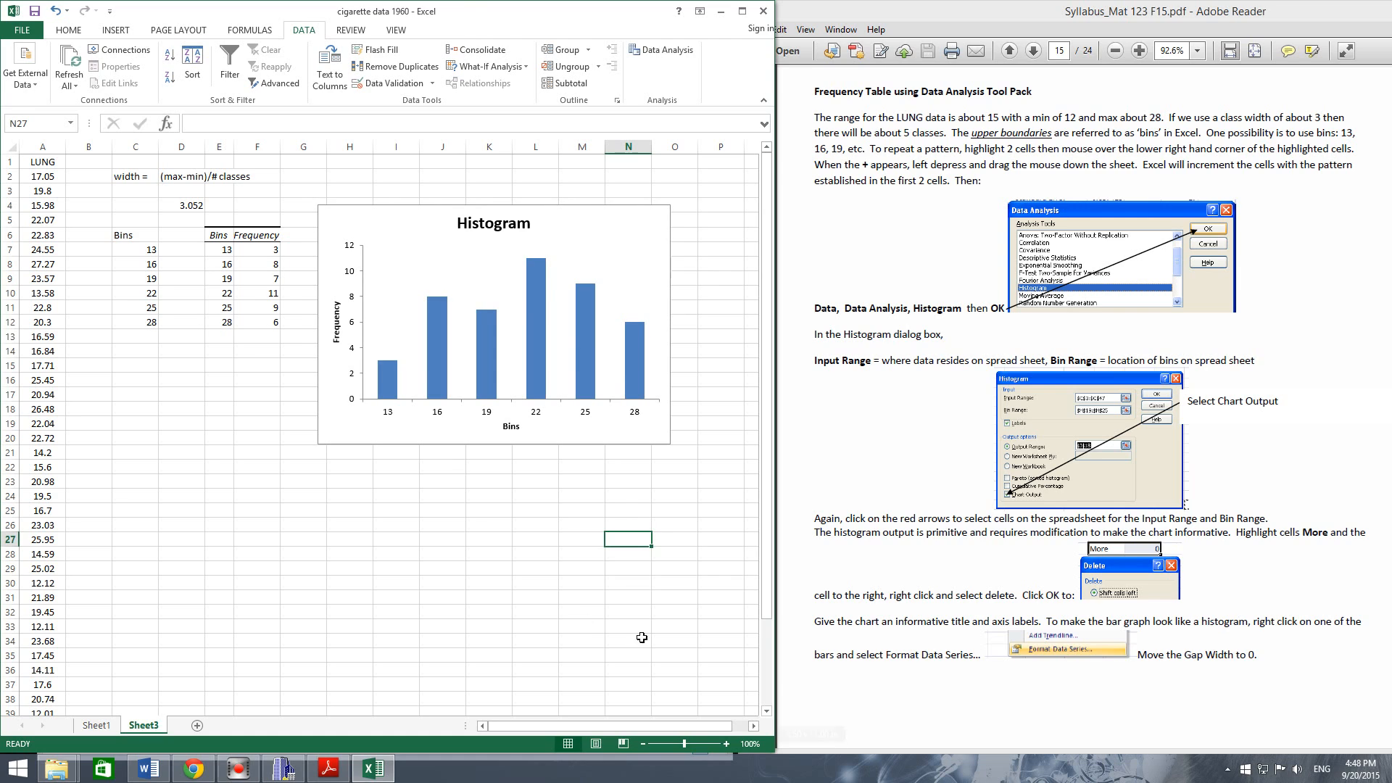
Set the Frequency series' gap width to 0% so the bars touch.
{"action": "right_click", "coordinate": [484, 355]}
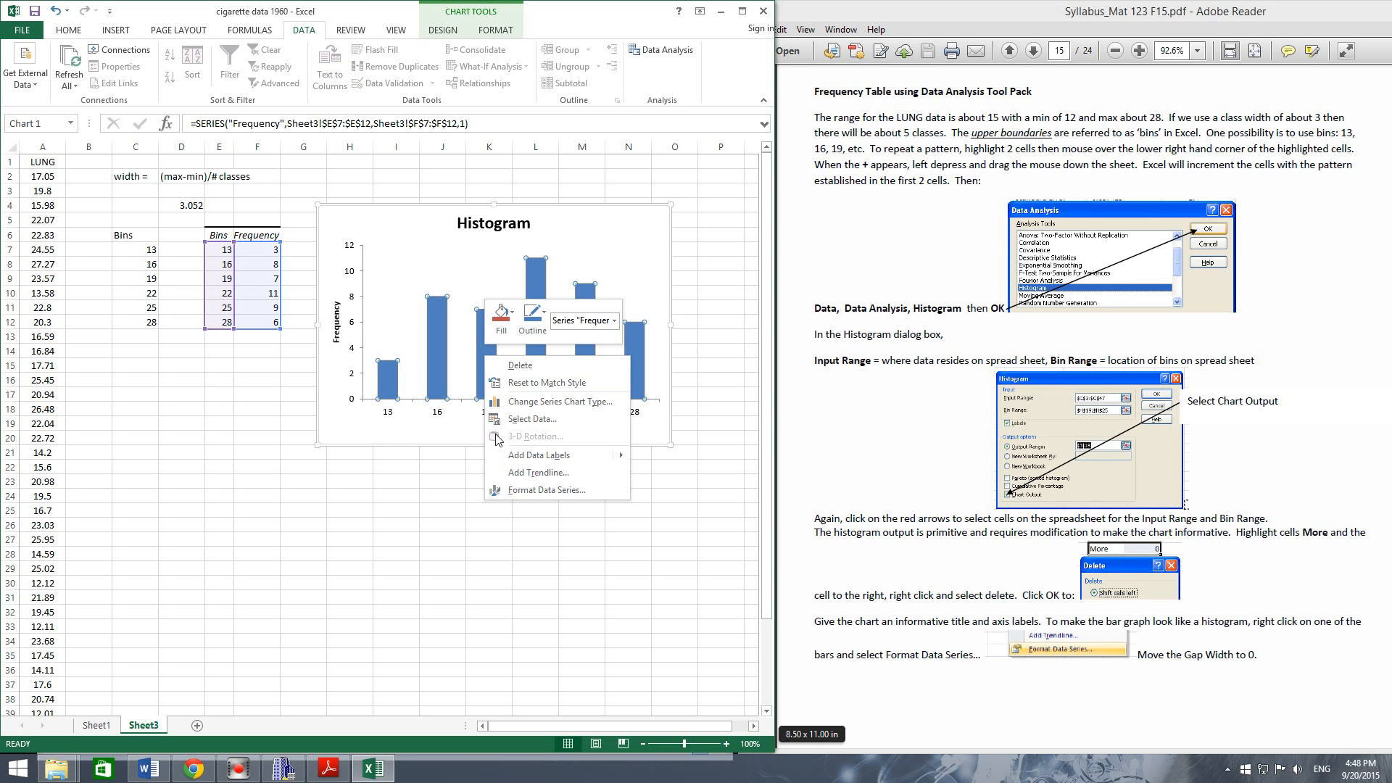
{"action": "left_click", "coordinate": [497, 489]}
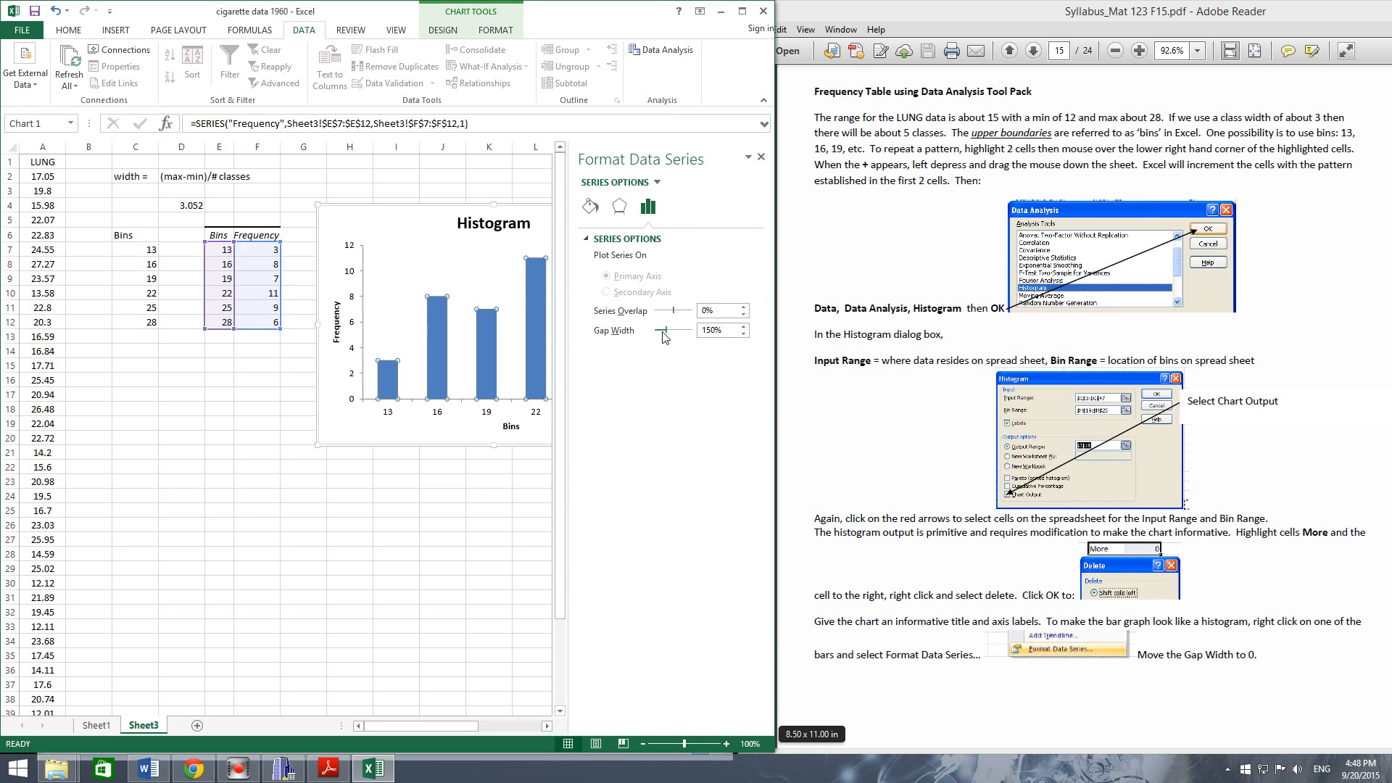
{"action": "left_click_drag", "start_coordinate": [666, 331], "coordinate": [653, 334]}
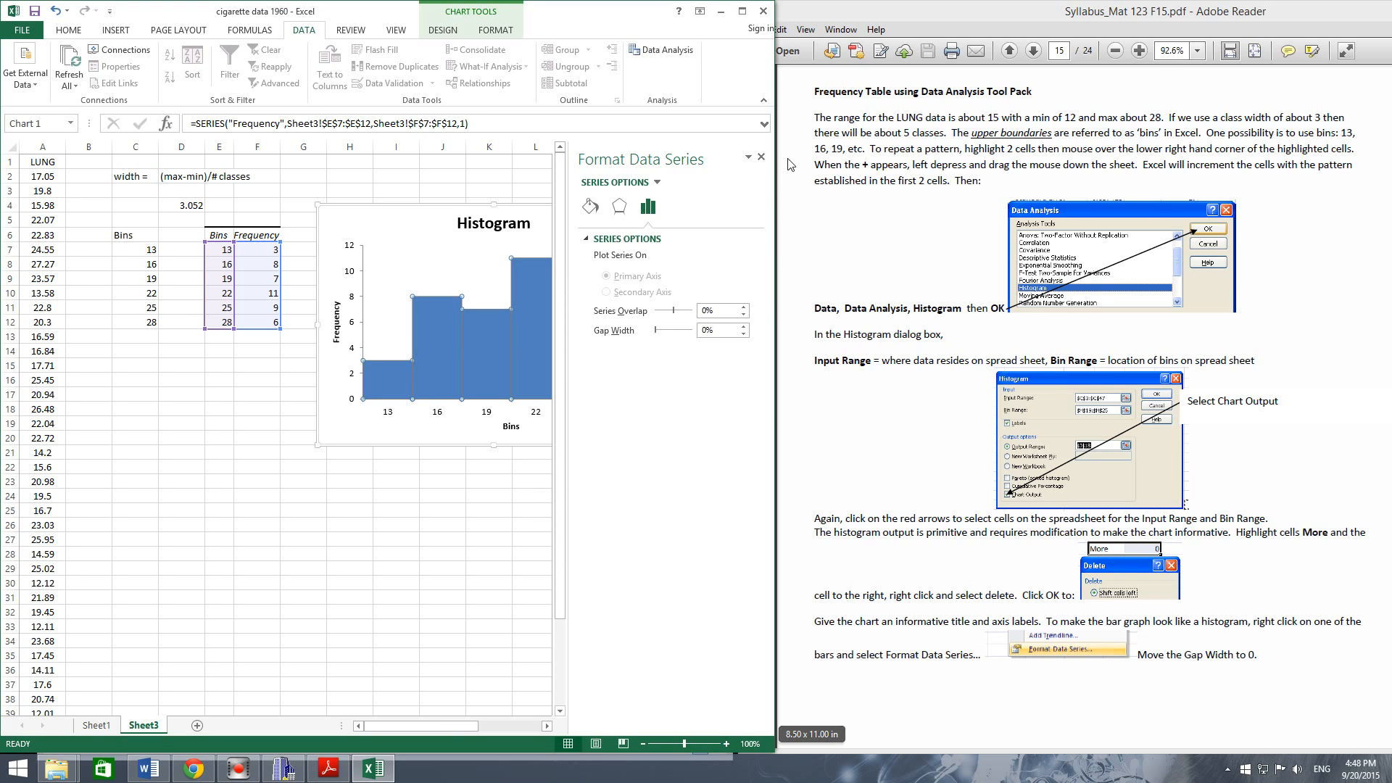
{"action": "left_click", "coordinate": [760, 157]}
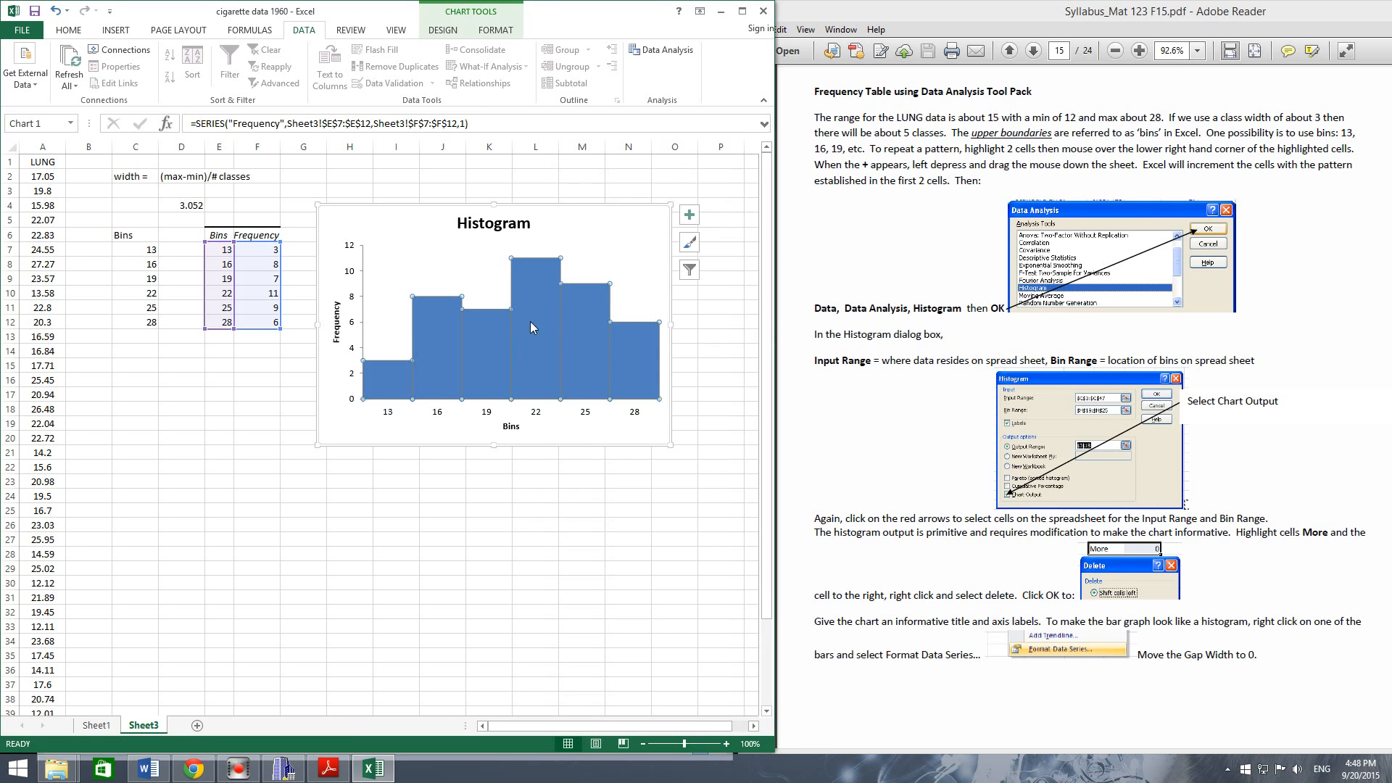
{"action": "left_click", "coordinate": [540, 512]}
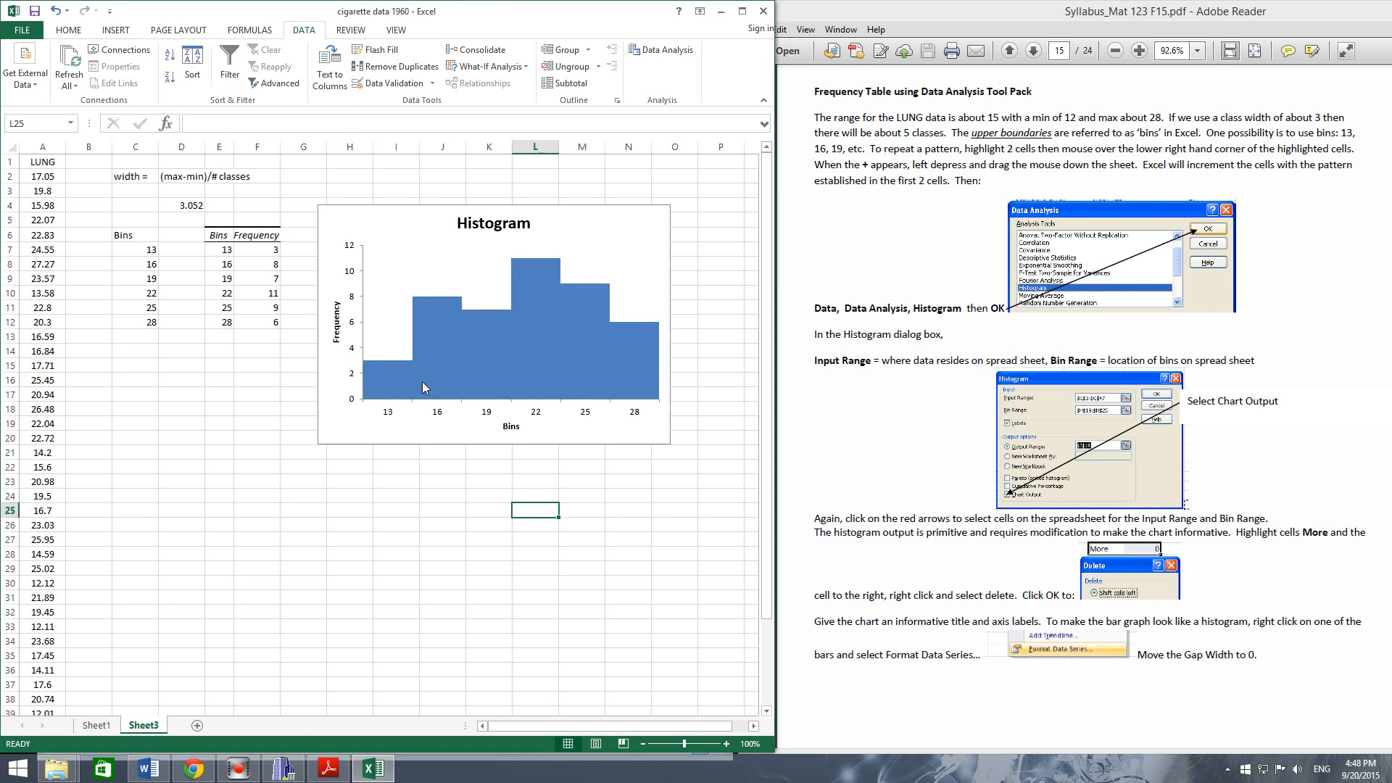
Replace the chart title with "Number of Deaths per 100k feom Lung Cancer", modelled on the sample histogram on syllabus page 16.
{"action": "mouse_move", "coordinate": [633, 370]}
{"action": "left_click", "coordinate": [906, 439]}
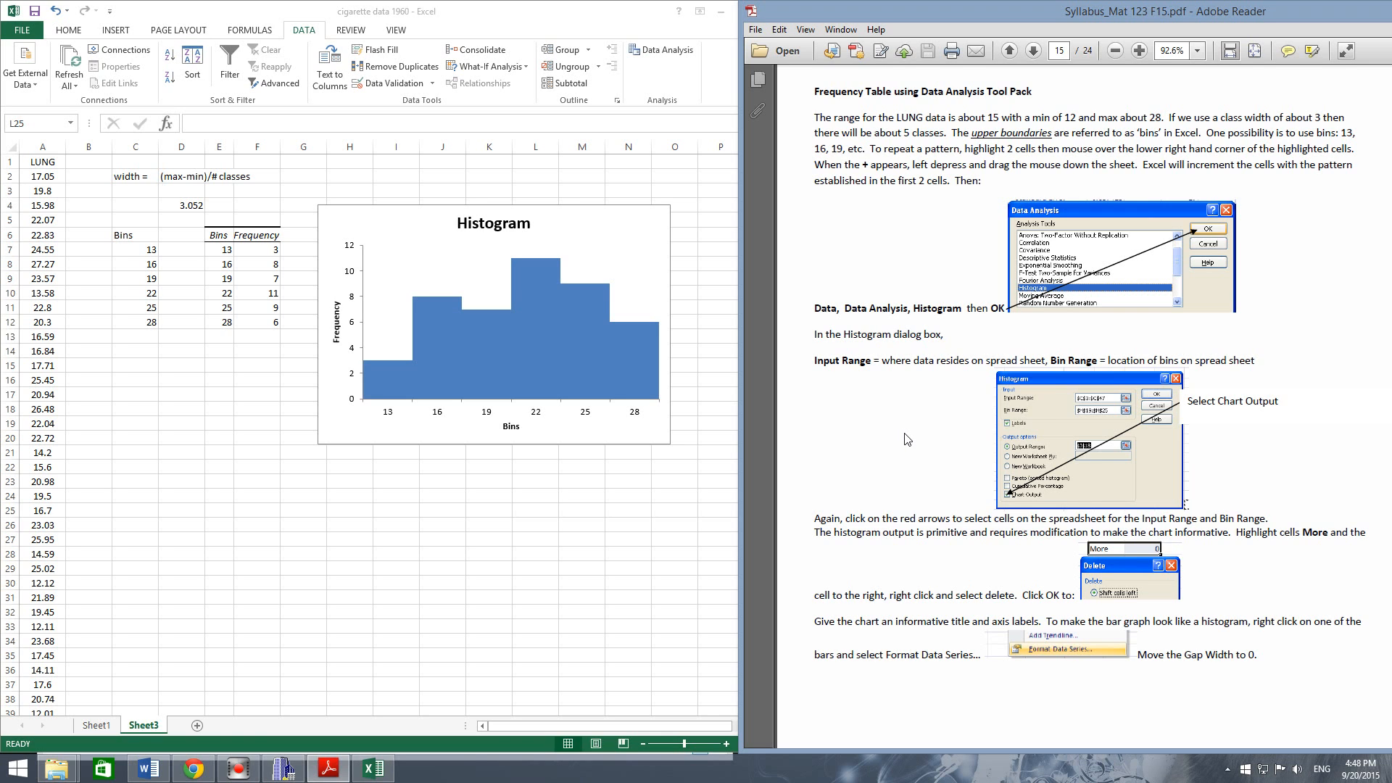
{"action": "scroll", "coordinate": [906, 439], "scroll_direction": "down", "scroll_amount": 15}
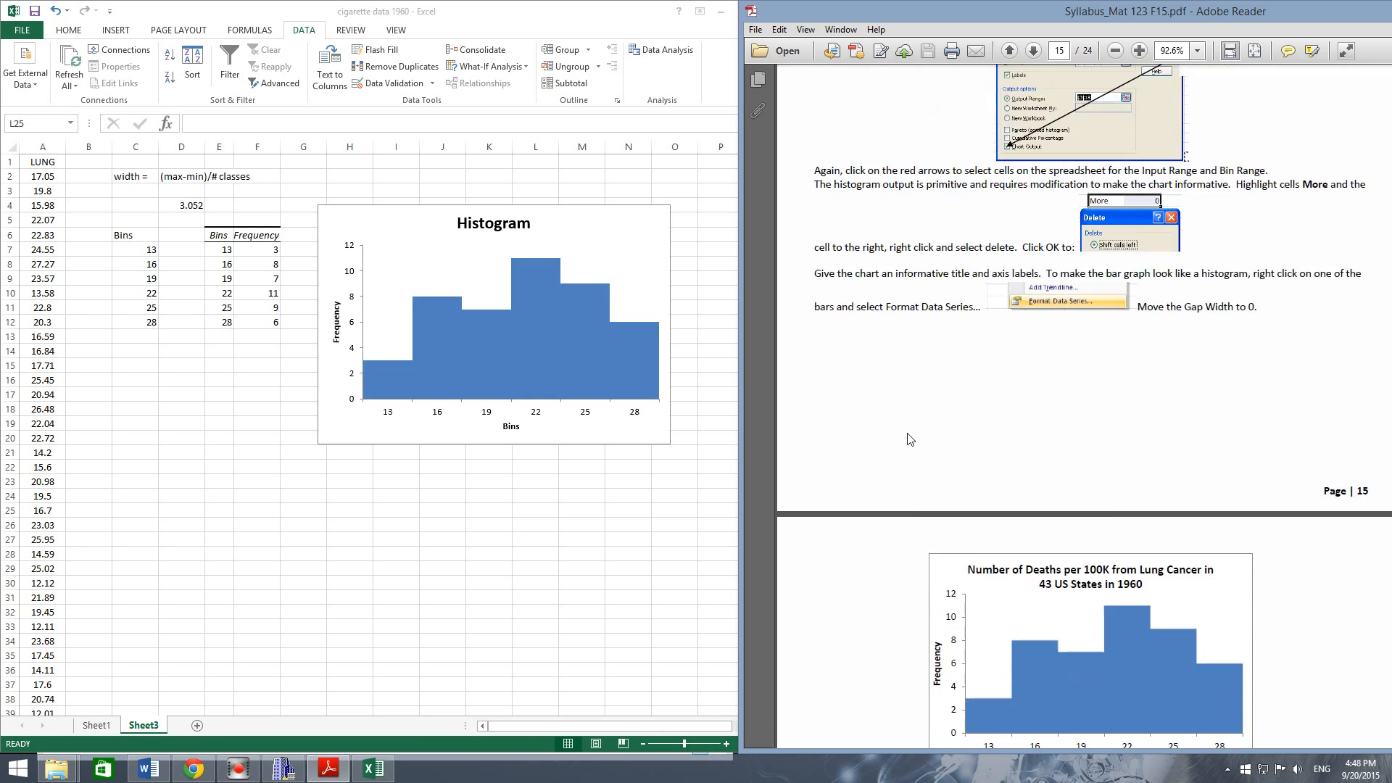
{"action": "scroll", "coordinate": [915, 433], "scroll_direction": "down", "scroll_amount": 4}
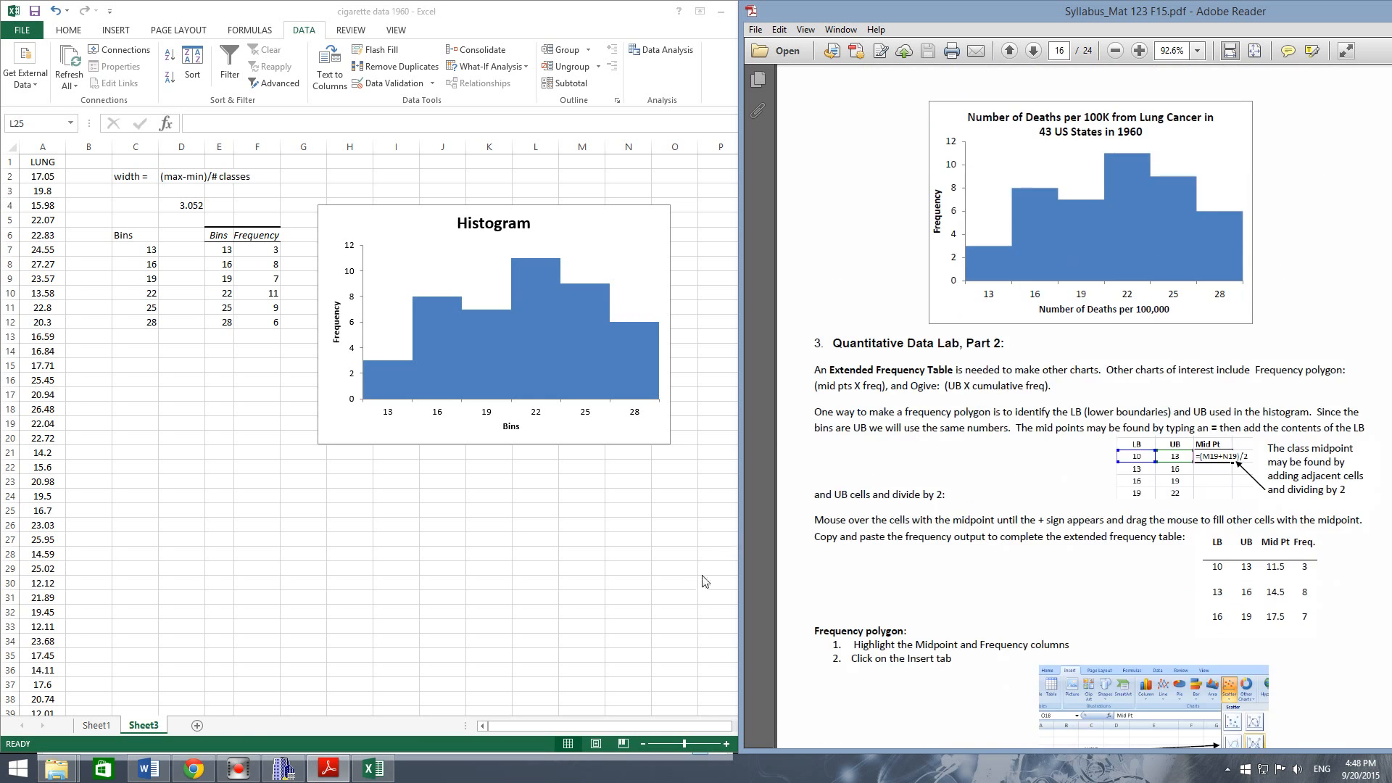
{"action": "left_click", "coordinate": [672, 597]}
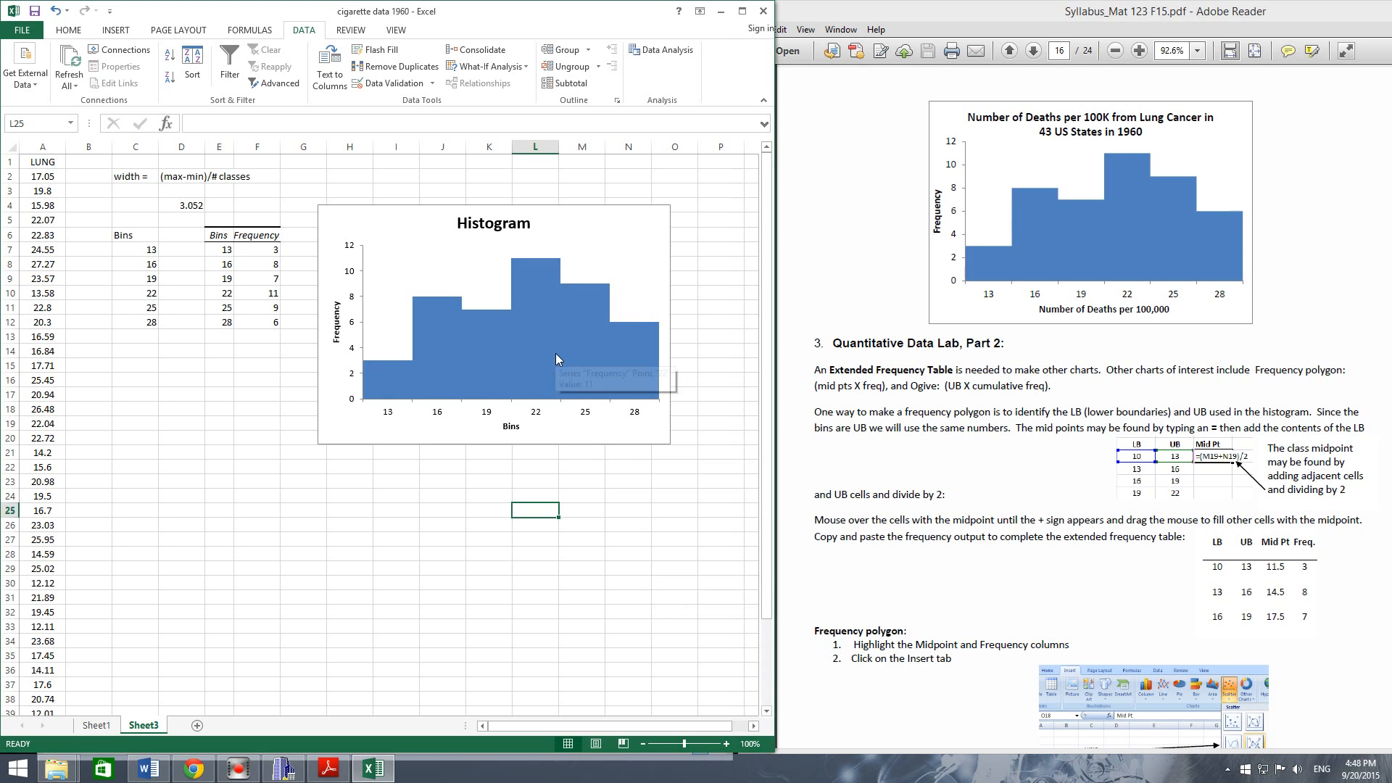
{"action": "right_click", "coordinate": [468, 227]}
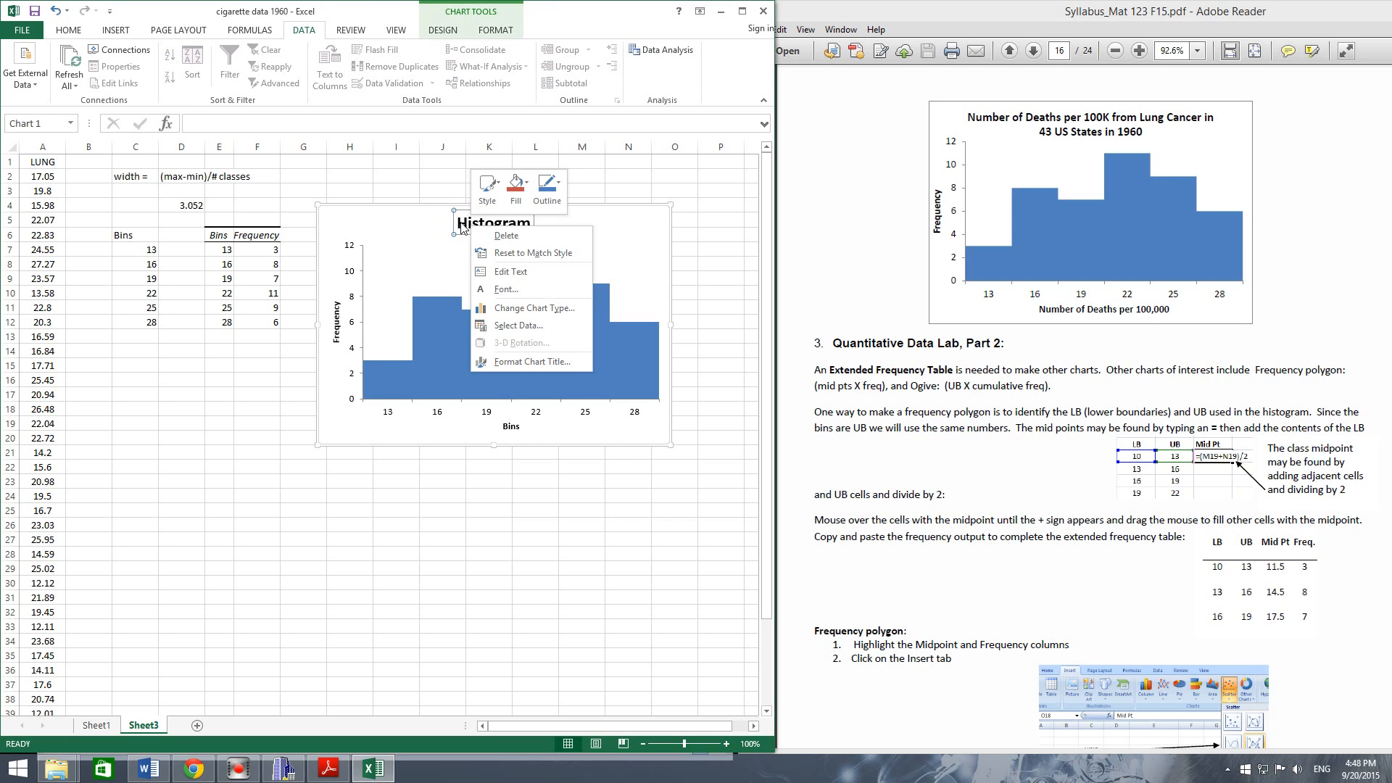
{"action": "left_click", "coordinate": [460, 229]}
{"action": "left_click_drag", "start_coordinate": [456, 223], "coordinate": [531, 221]}
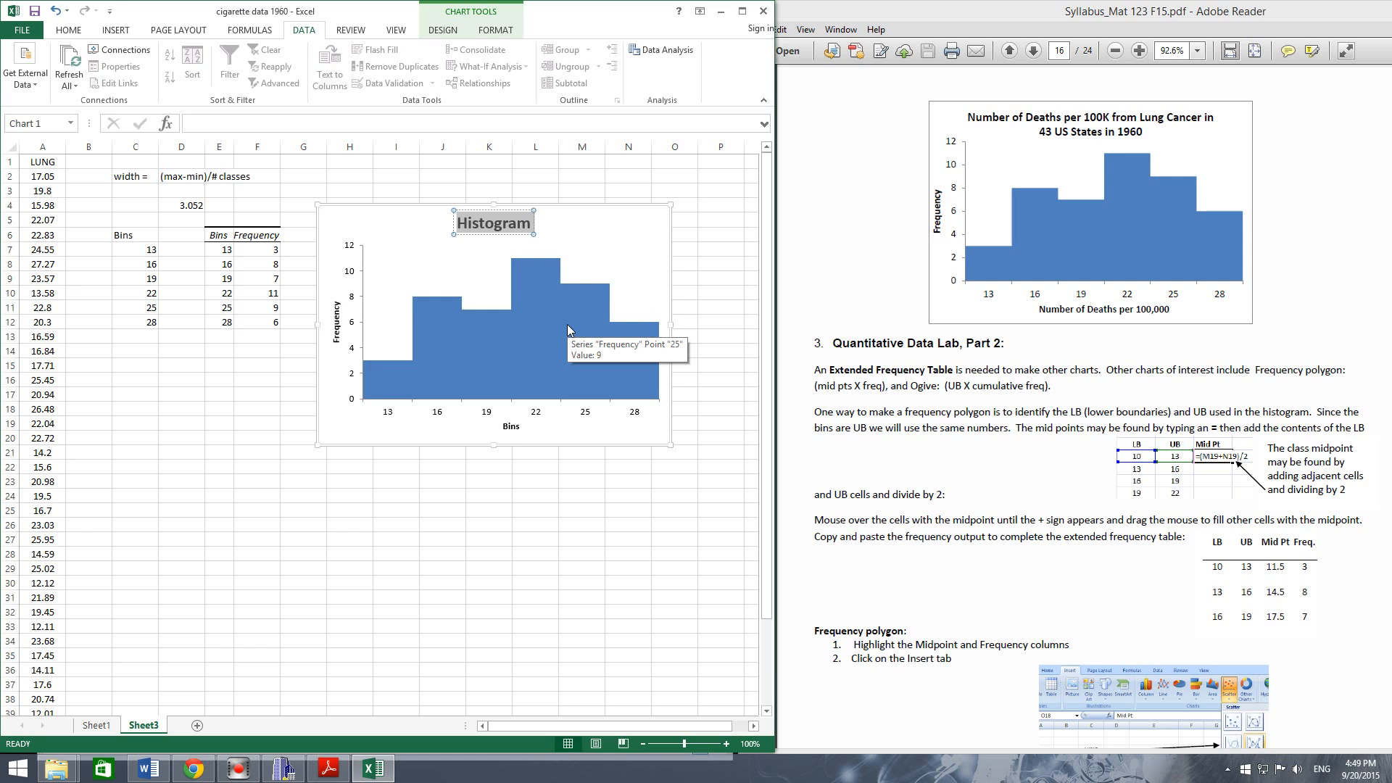
{"action": "type", "text": "Numb"}
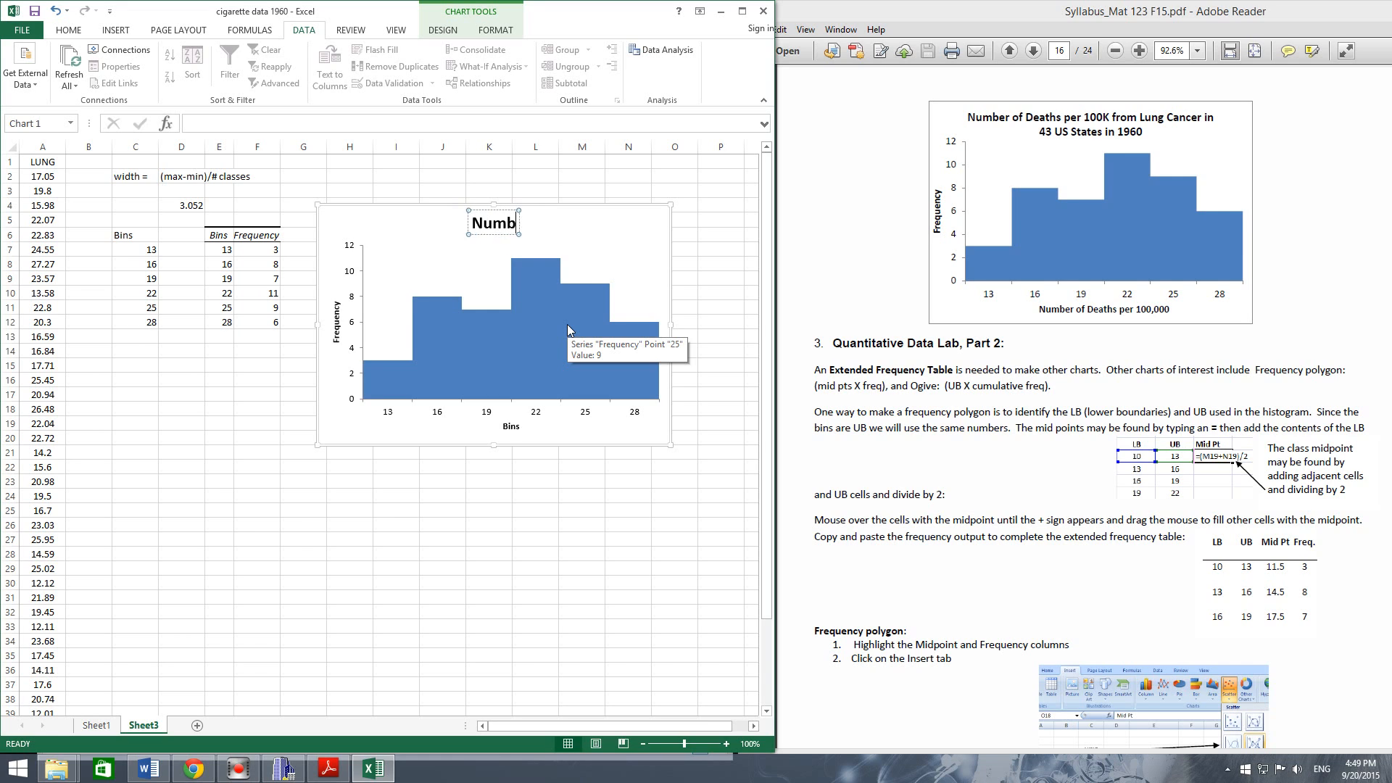
{"action": "type", "text": "er of"}
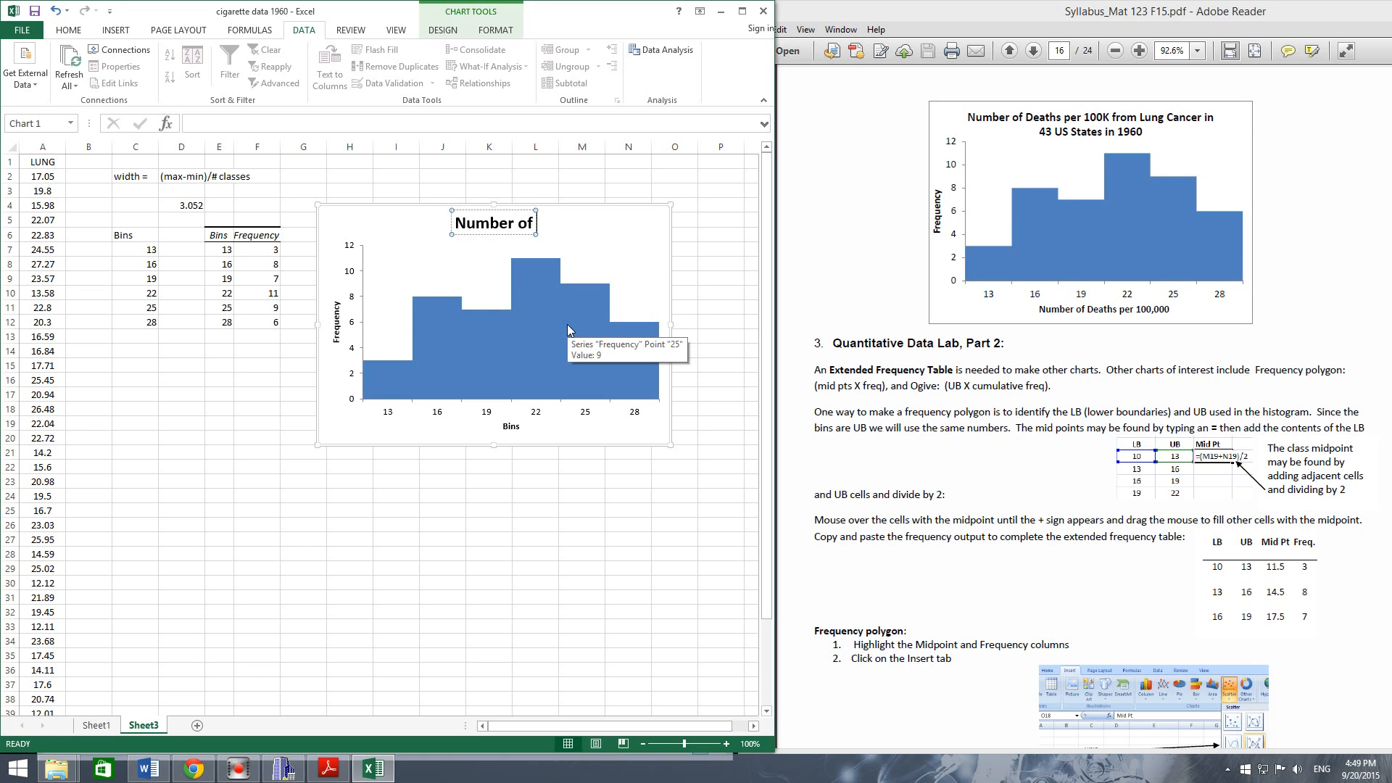
{"action": "type", "text": " Deaths"}
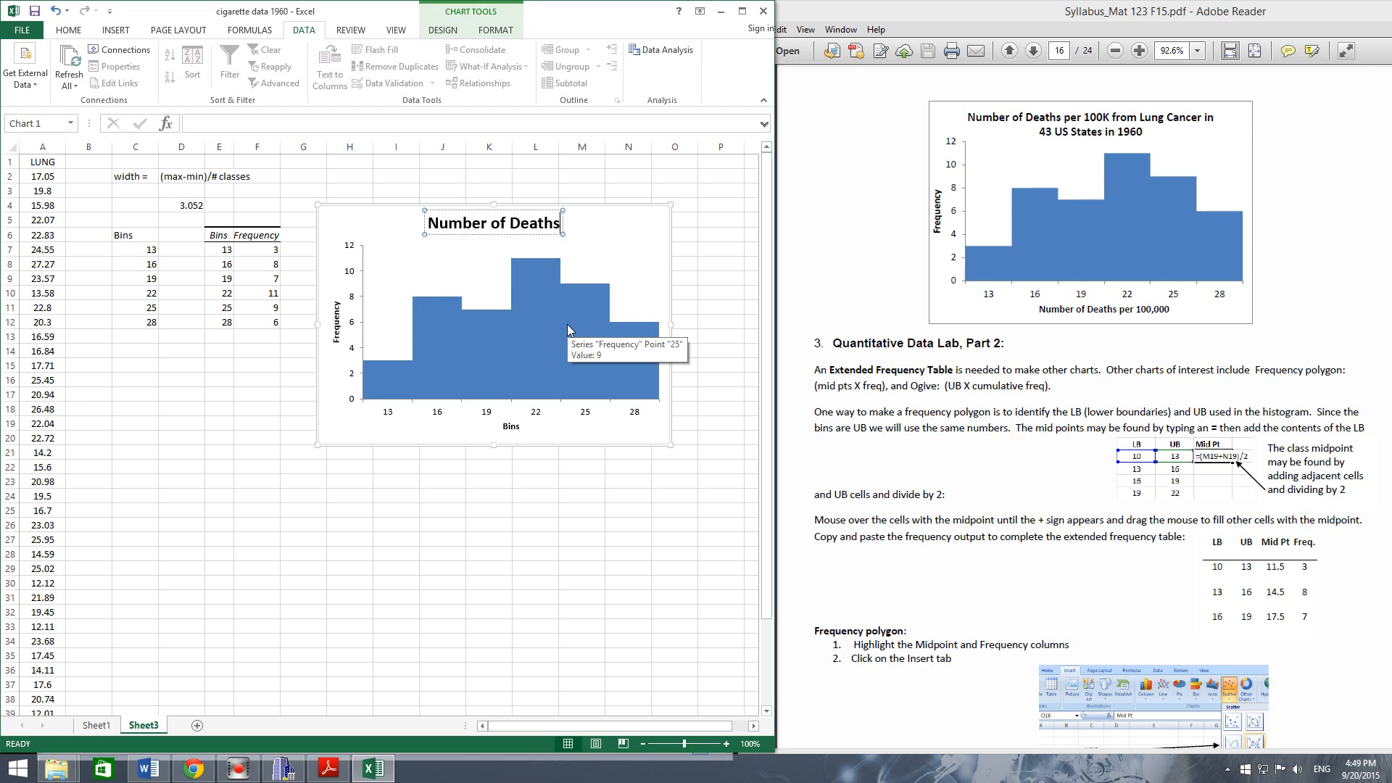
{"action": "type", "text": " per 10"}
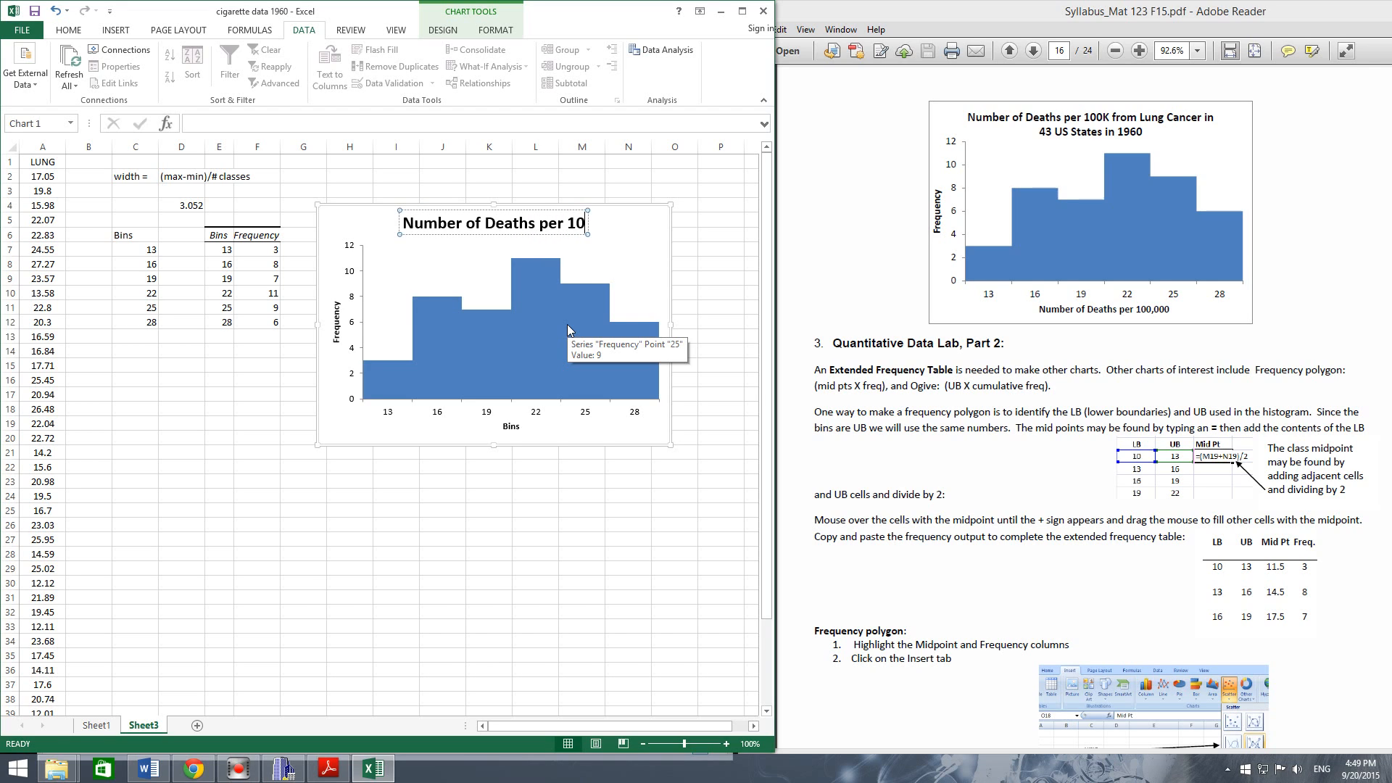
{"action": "type", "text": "00"}
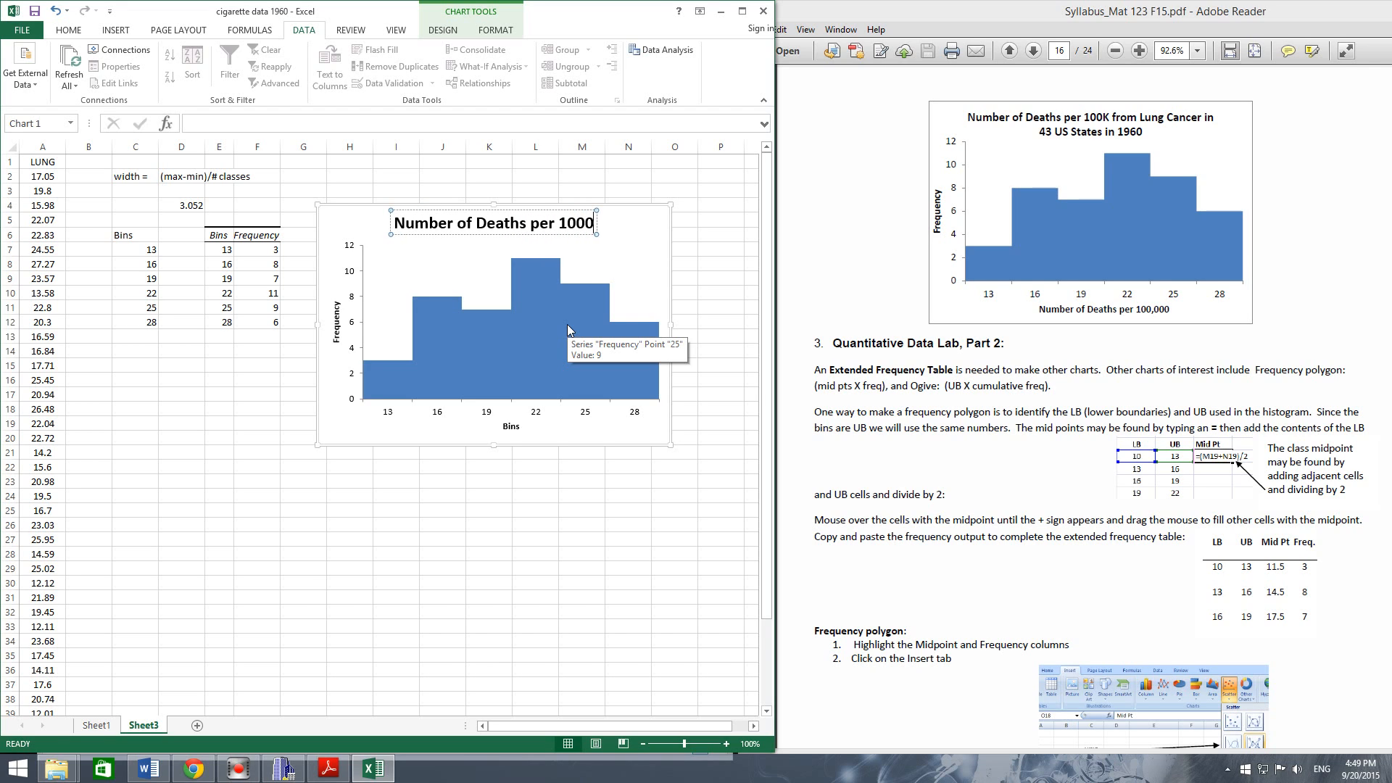
{"action": "key", "text": "BackSpace"}
{"action": "type", "text": "k feom"}
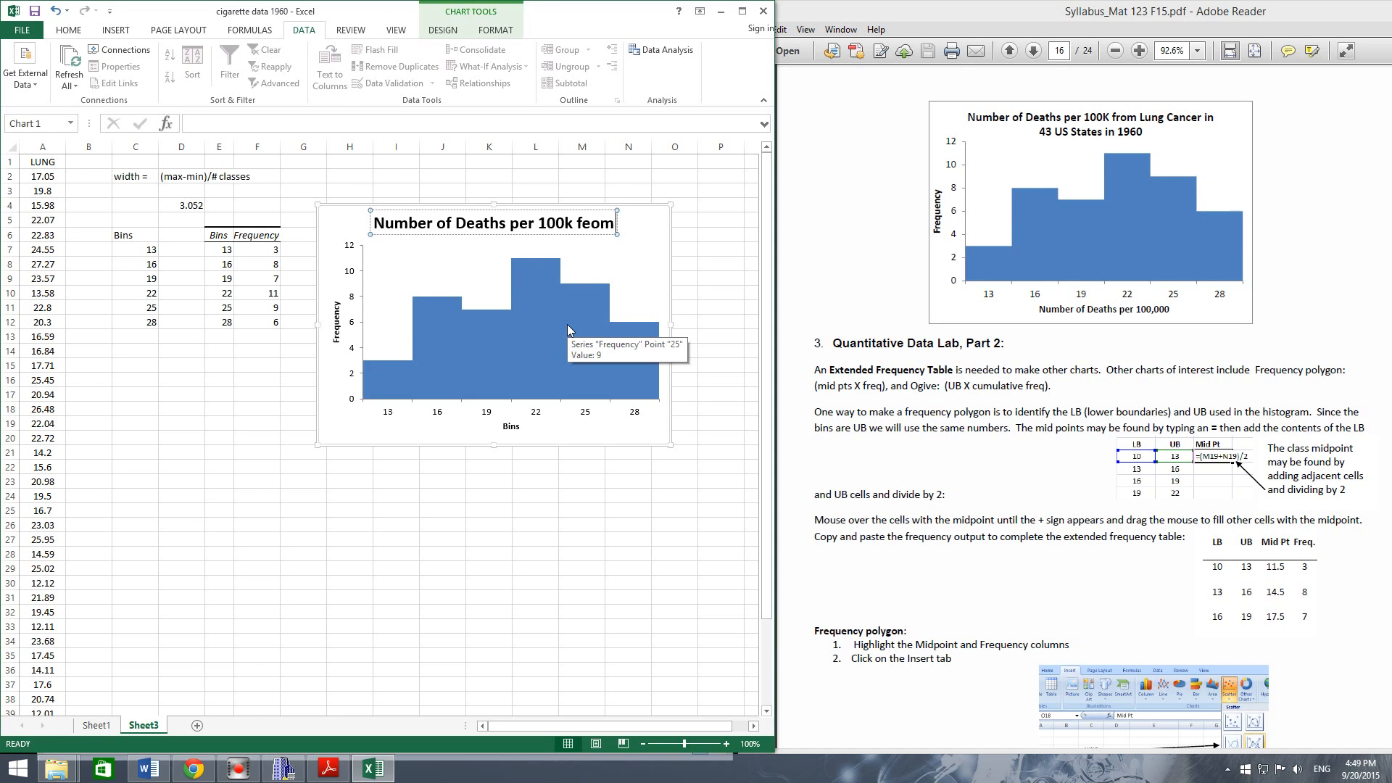
{"action": "type", "text": " Lung "}
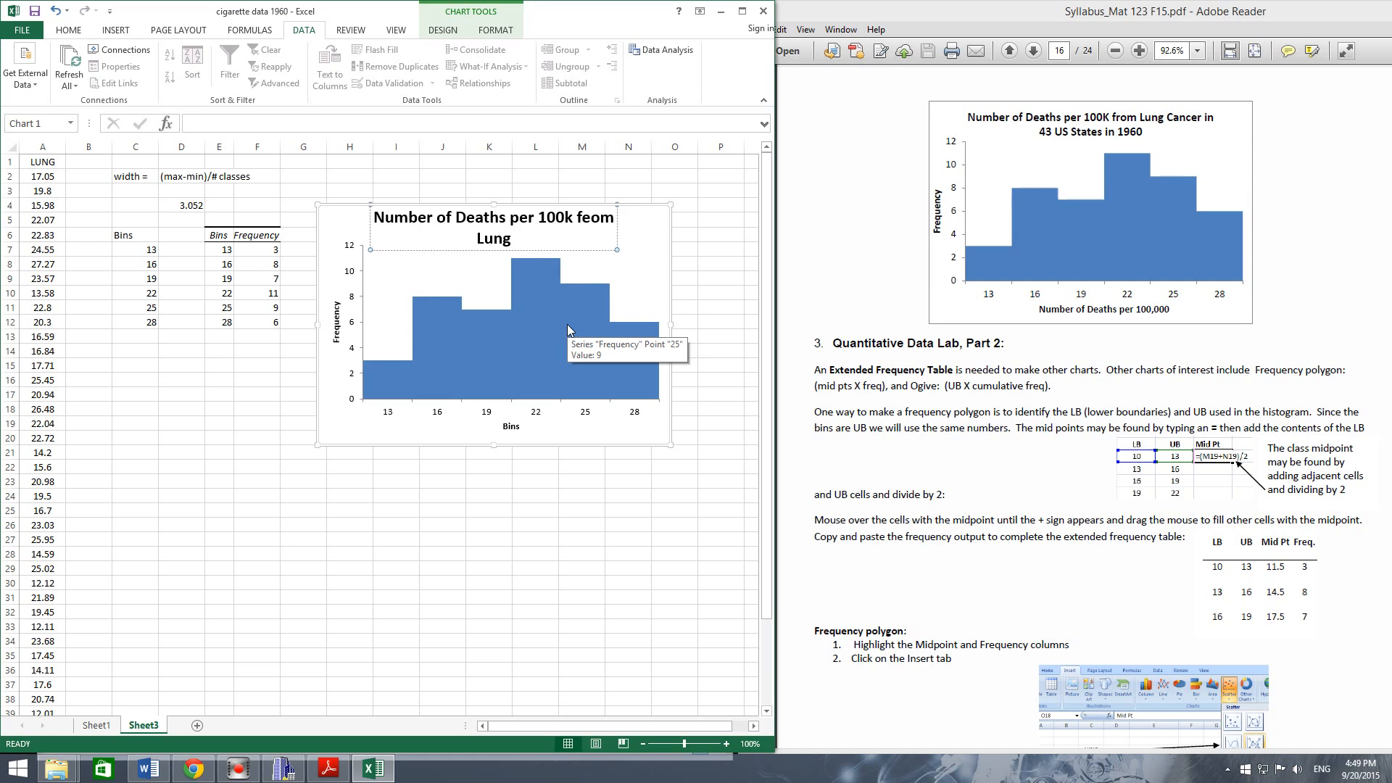
{"action": "type", "text": "Cancer"}
Correct "feom" to "from" in the chart title and append "in US 1960" after "Lung Cancer".
{"action": "left_click", "coordinate": [591, 218]}
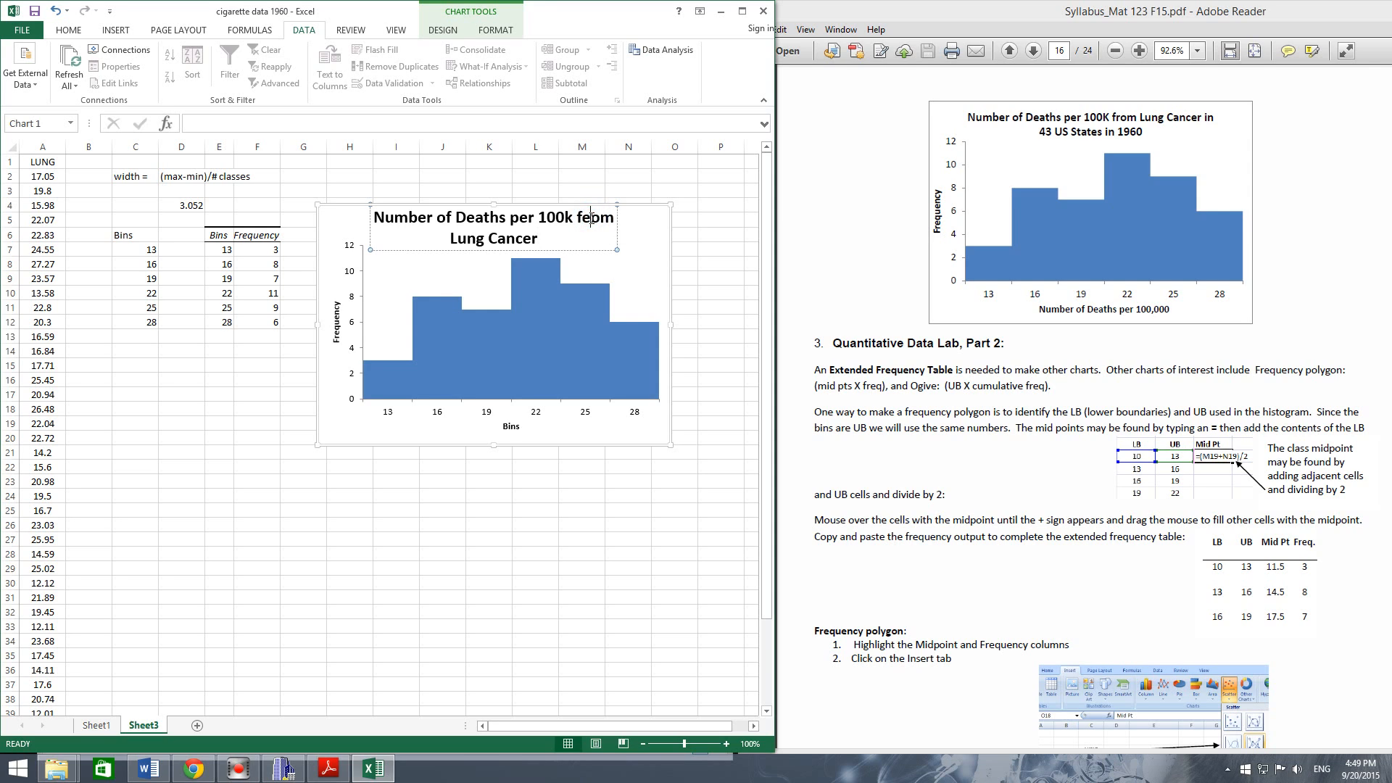
{"action": "key", "text": "BackSpace"}
{"action": "type", "text": "r"}
{"action": "left_click", "coordinate": [560, 238]}
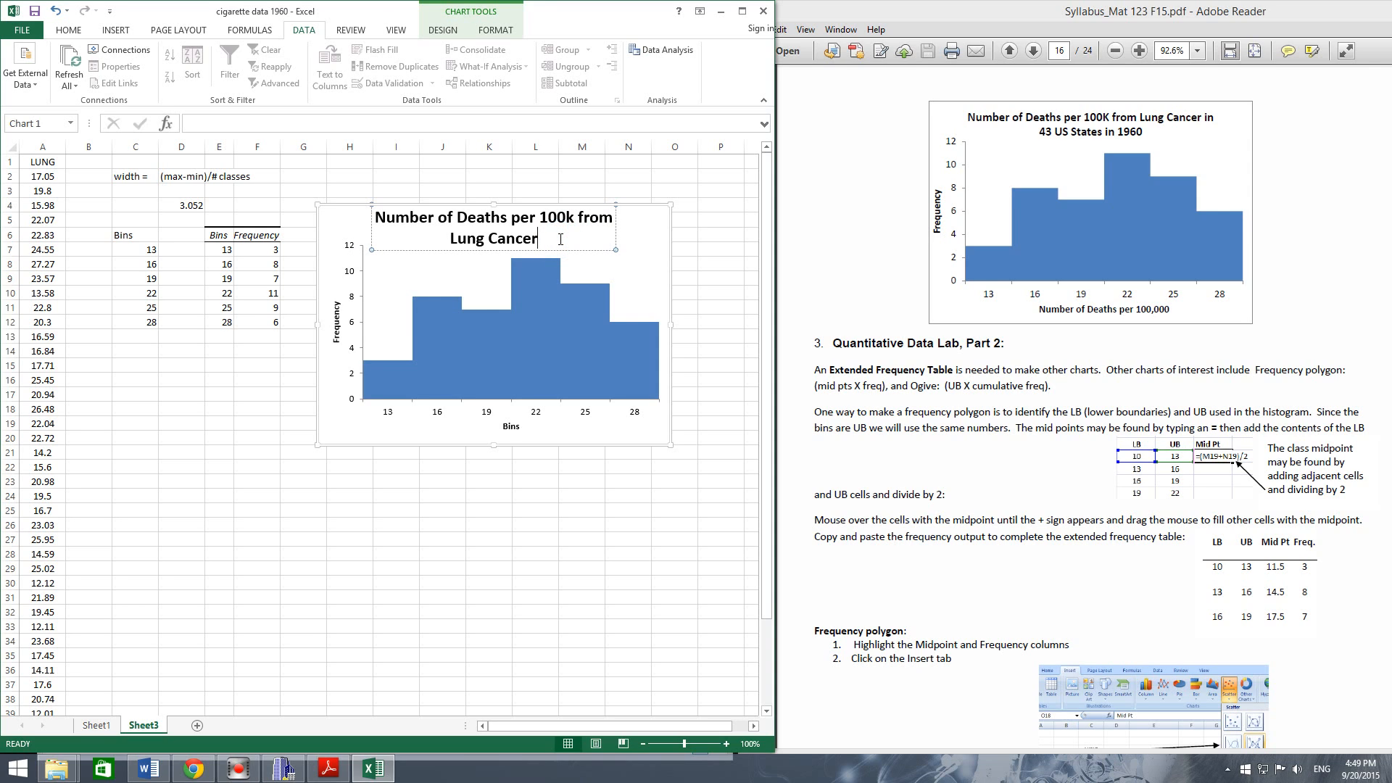
{"action": "type", "text": "in US"}
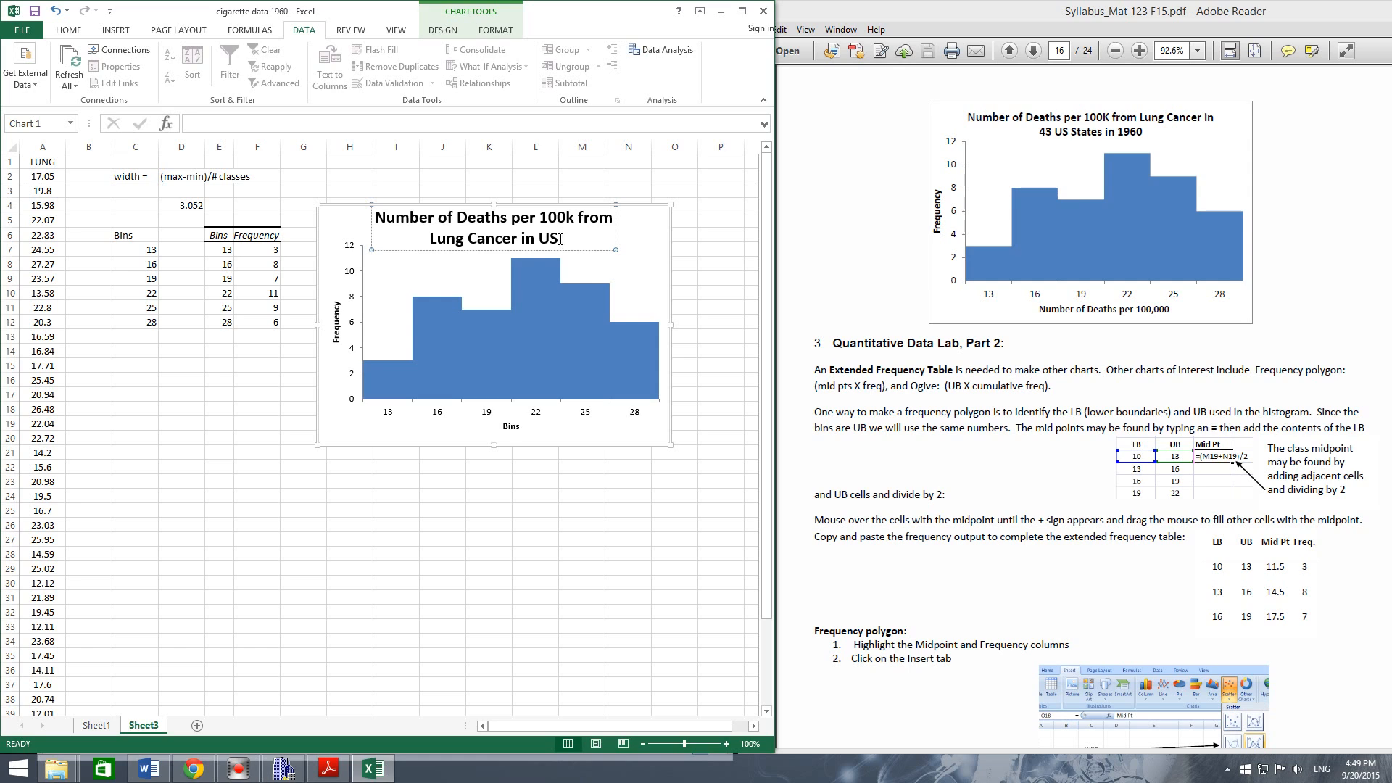
{"action": "type", "text": " 1960"}
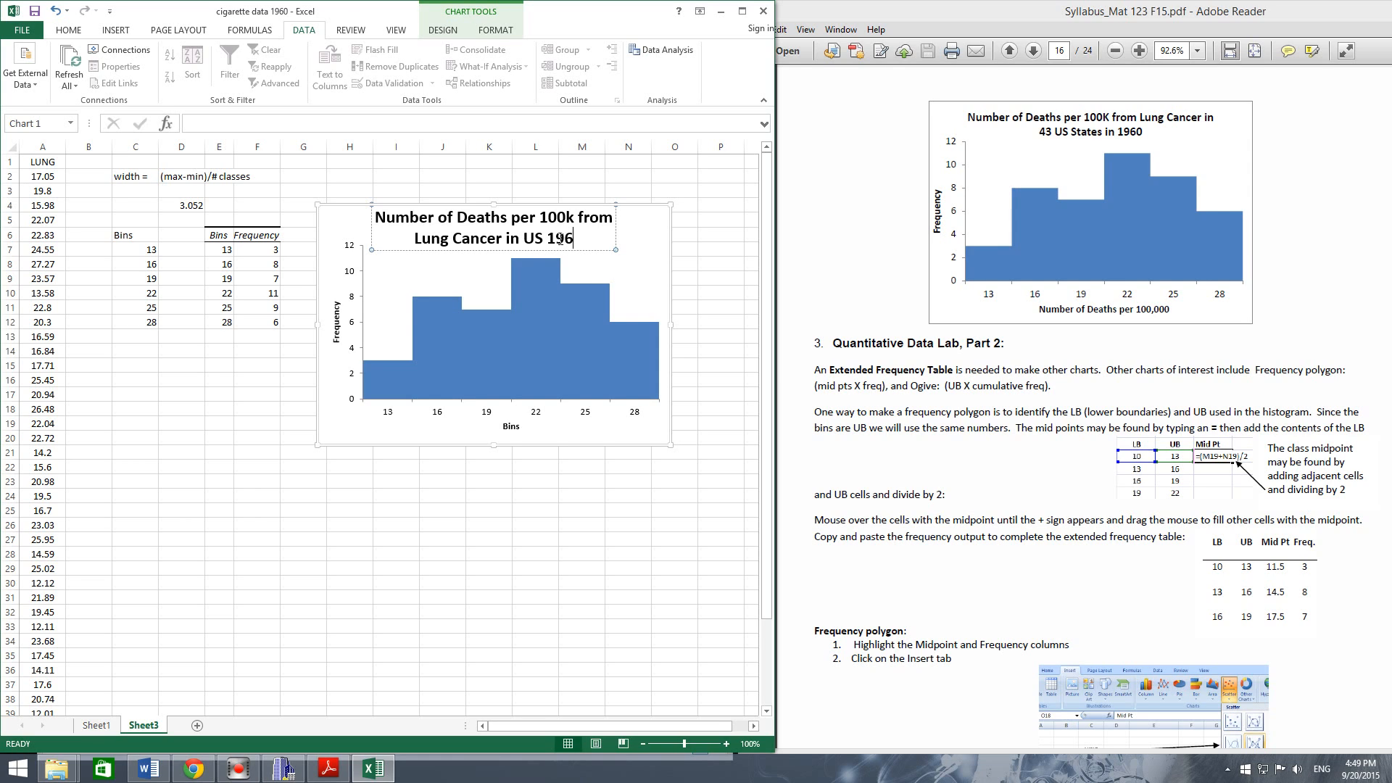
{"action": "left_click", "coordinate": [505, 255]}
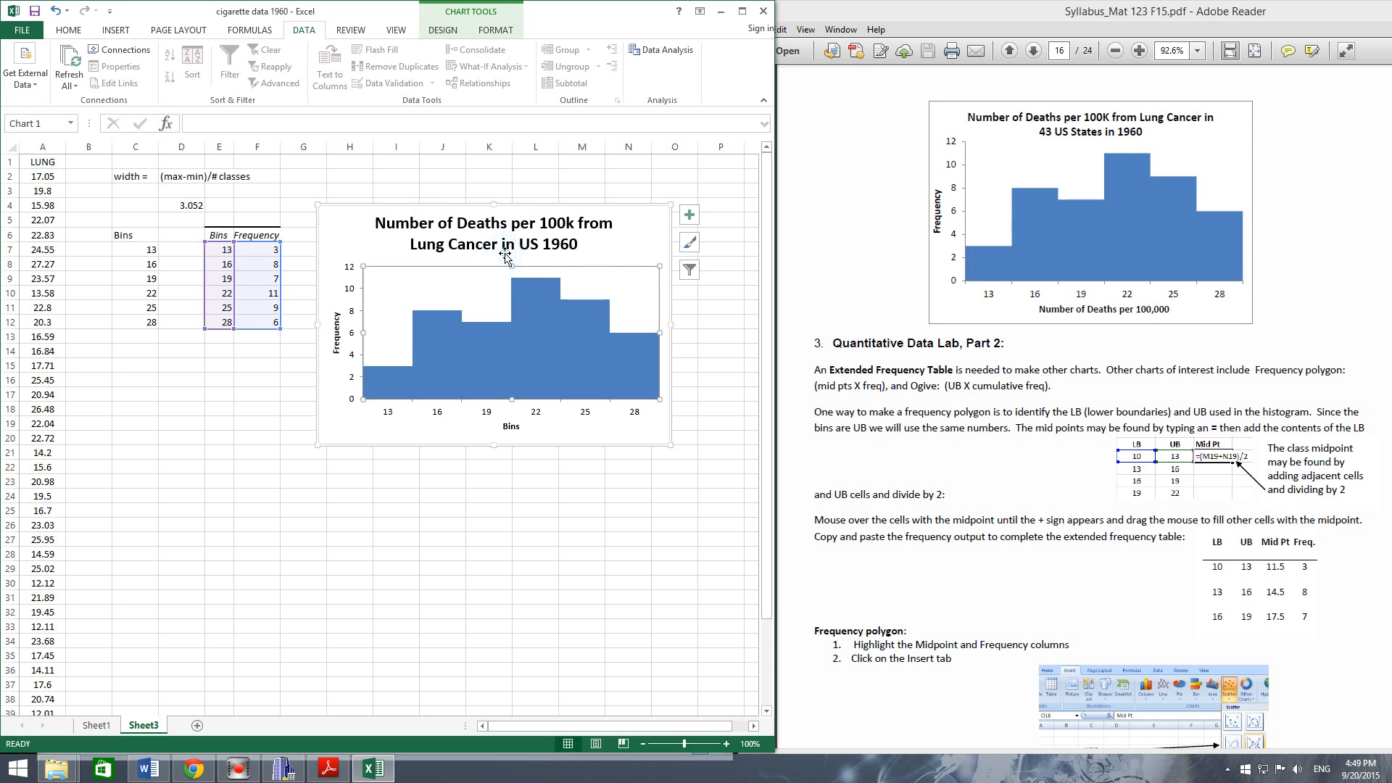
Set the font size of the histogram's chart title to 12.
{"action": "left_click", "coordinate": [540, 232]}
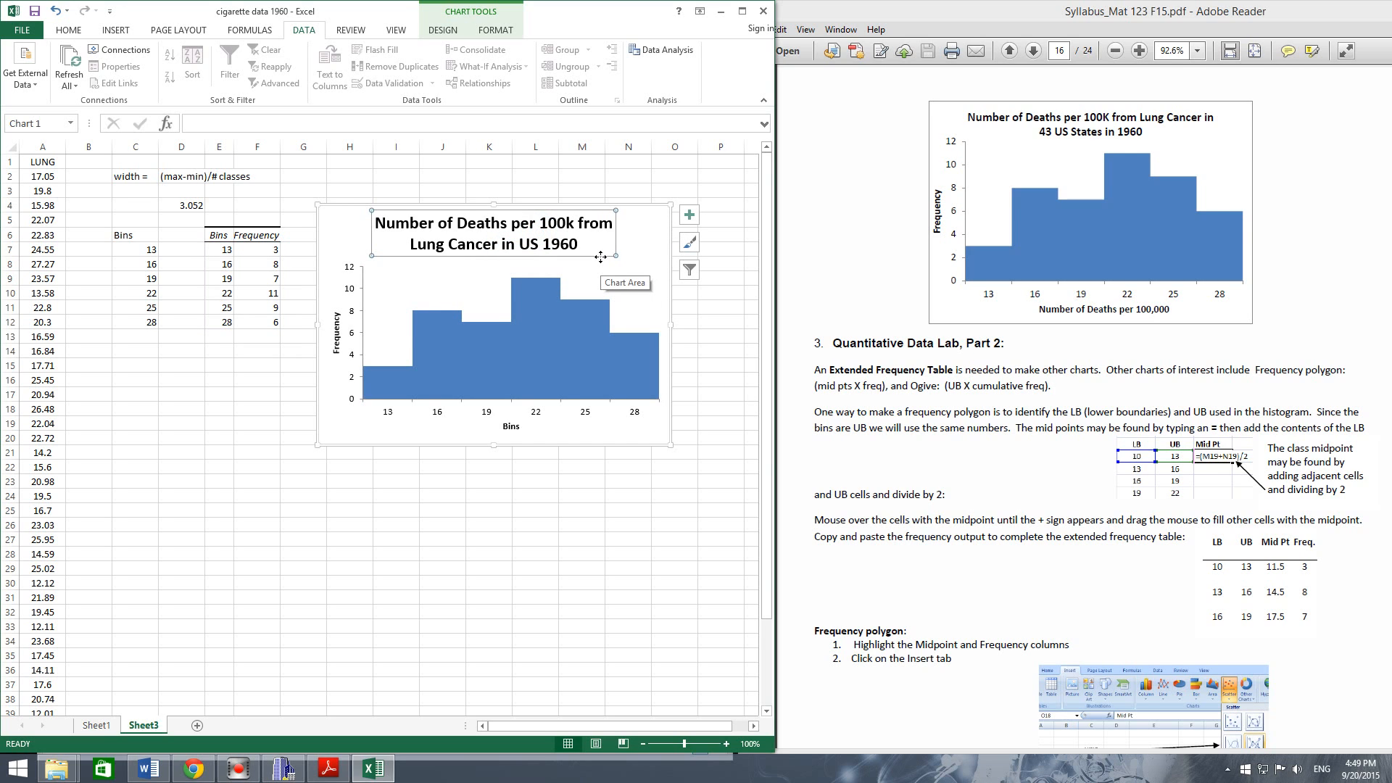
{"action": "left_click", "coordinate": [69, 30]}
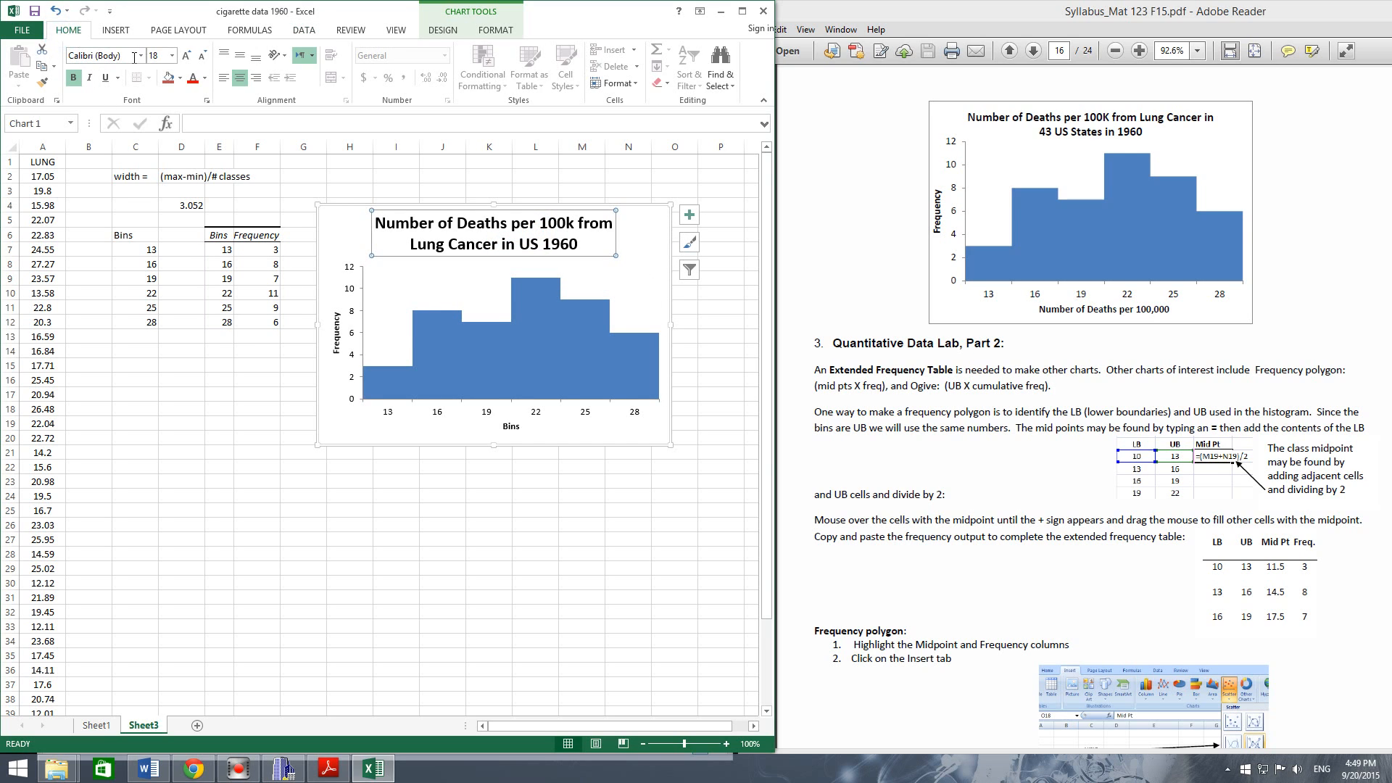
{"action": "left_click", "coordinate": [172, 56]}
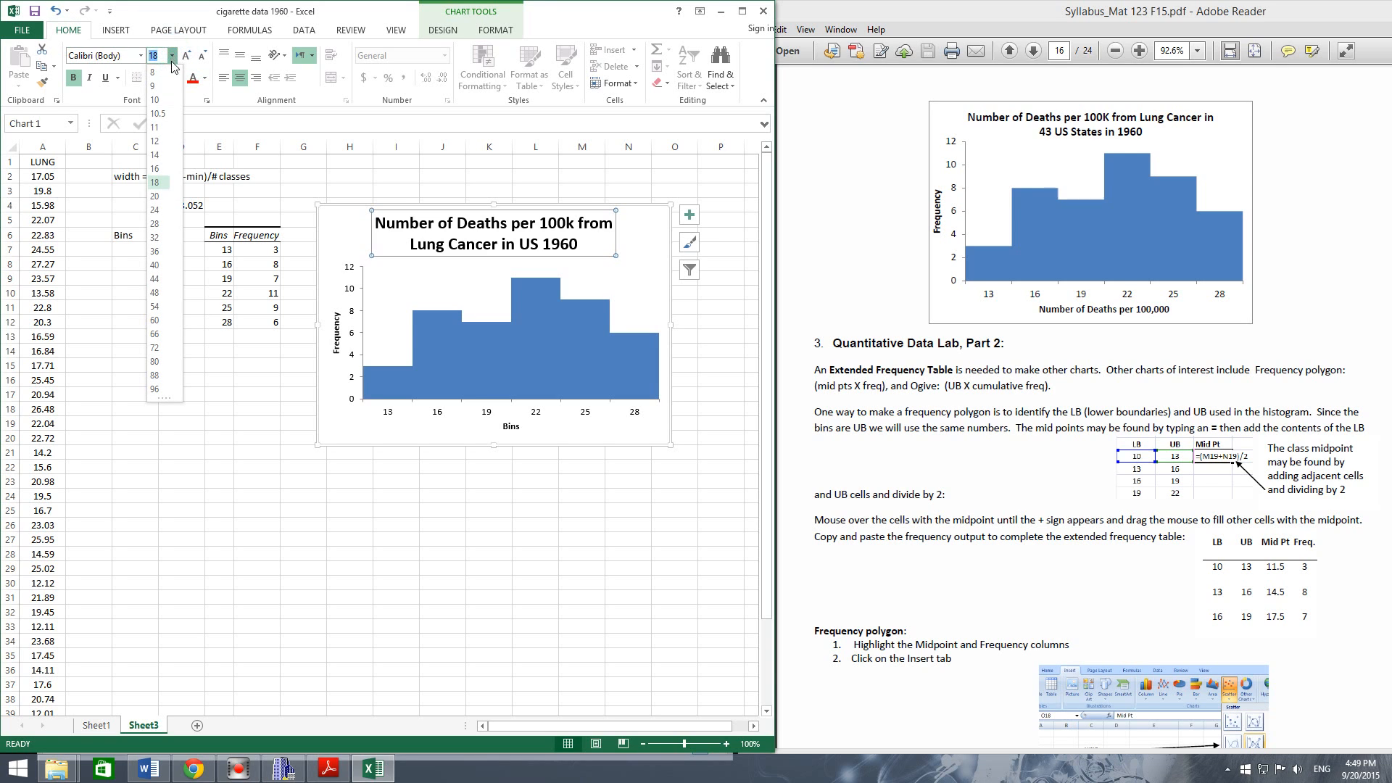
{"action": "left_click", "coordinate": [155, 141]}
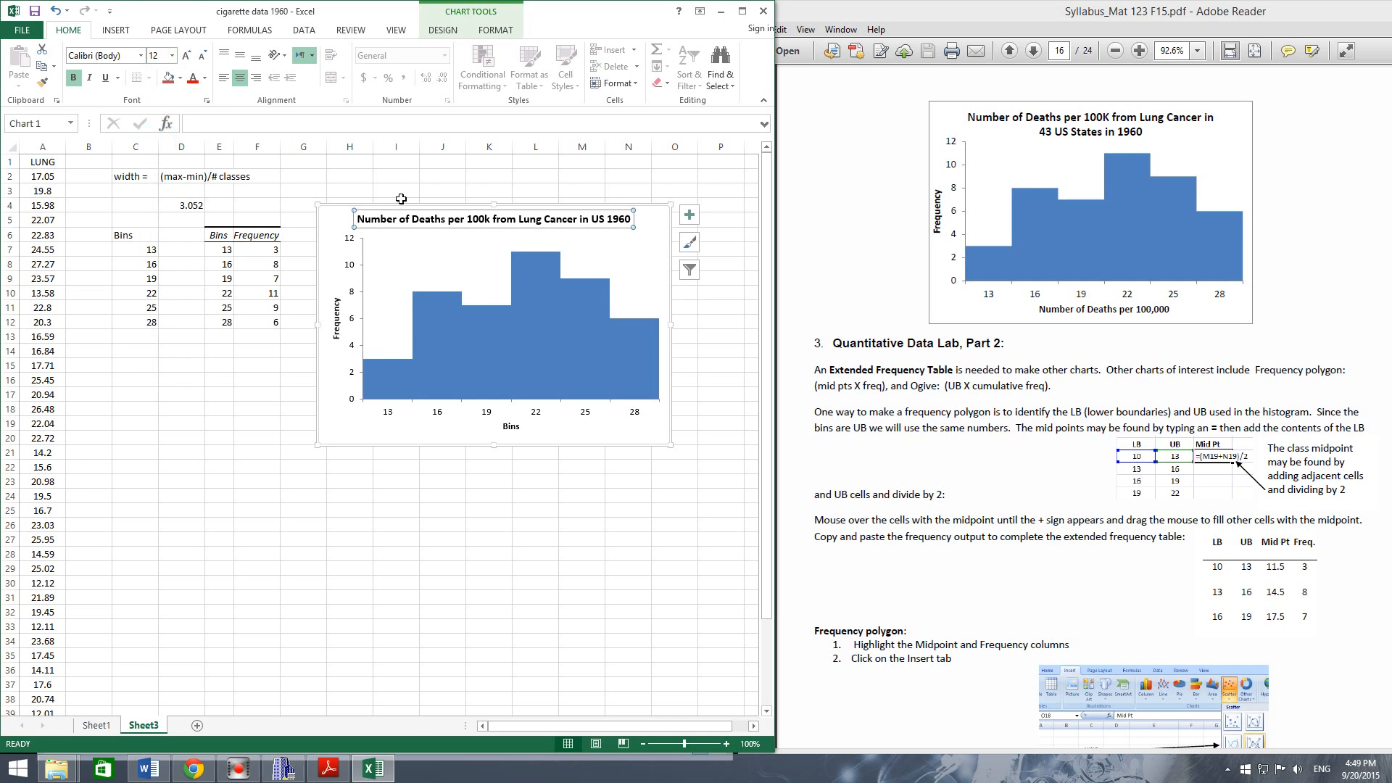
{"action": "left_click", "coordinate": [76, 85]}
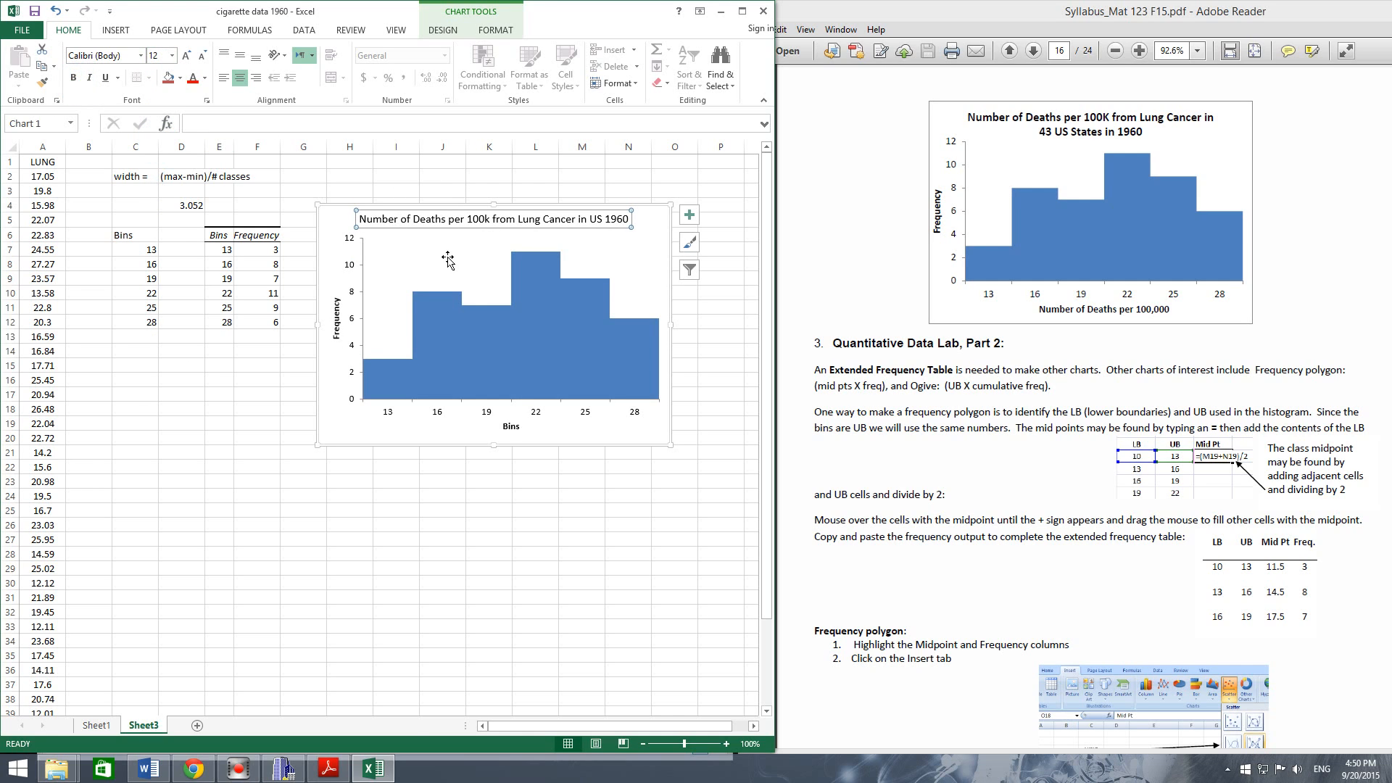
{"action": "left_click", "coordinate": [456, 226]}
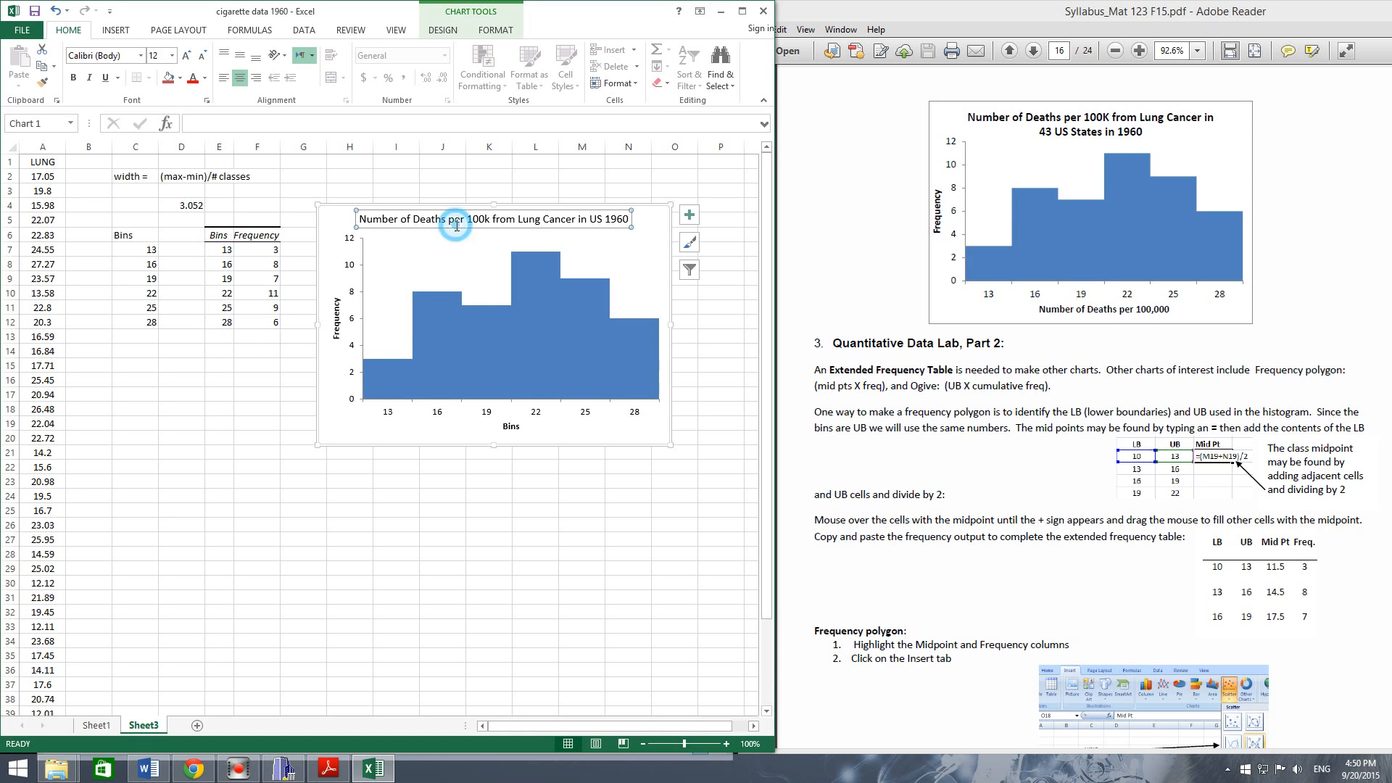
{"action": "left_click", "coordinate": [71, 79]}
{"action": "left_click", "coordinate": [450, 270]}
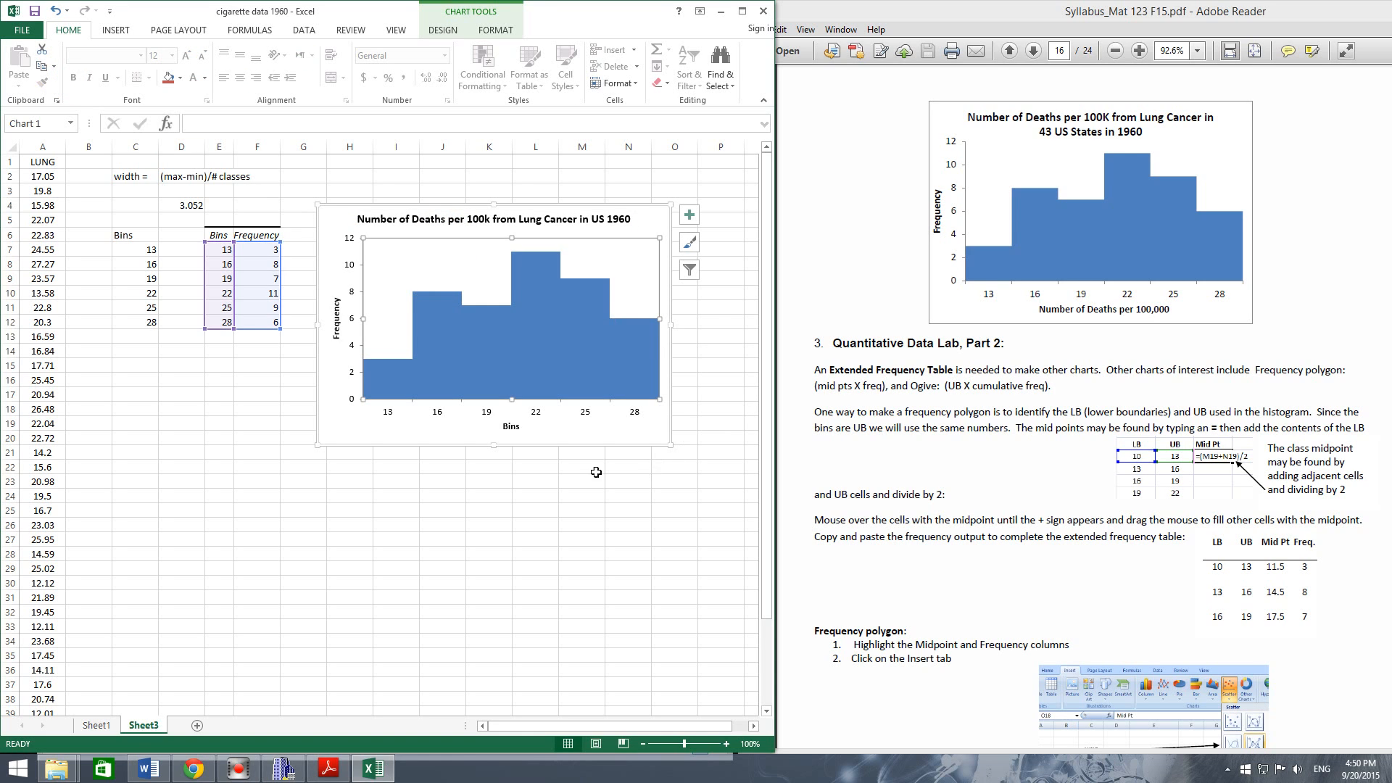
Replace the horizontal axis title "Bins" with "Number of Deaths per 100k".
{"action": "right_click", "coordinate": [511, 428]}
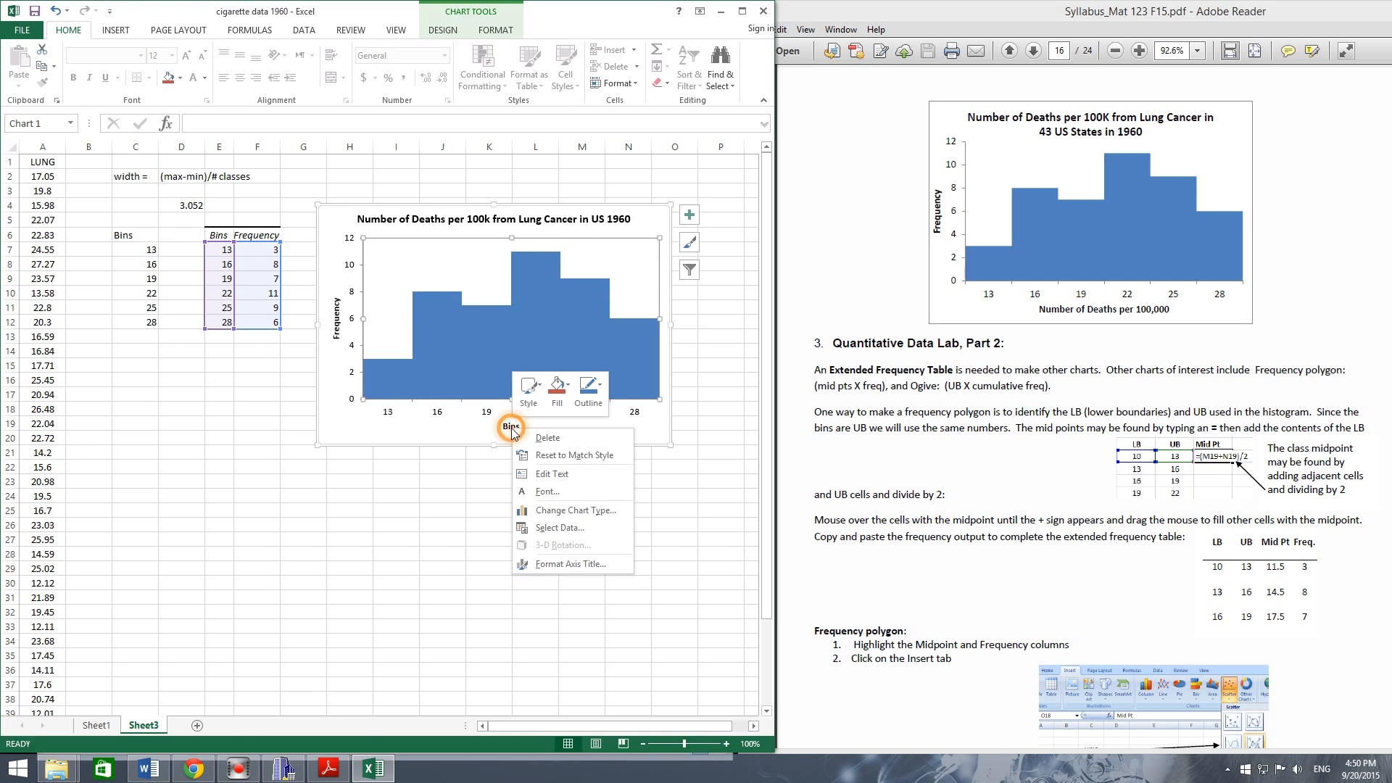
{"action": "left_click", "coordinate": [505, 430]}
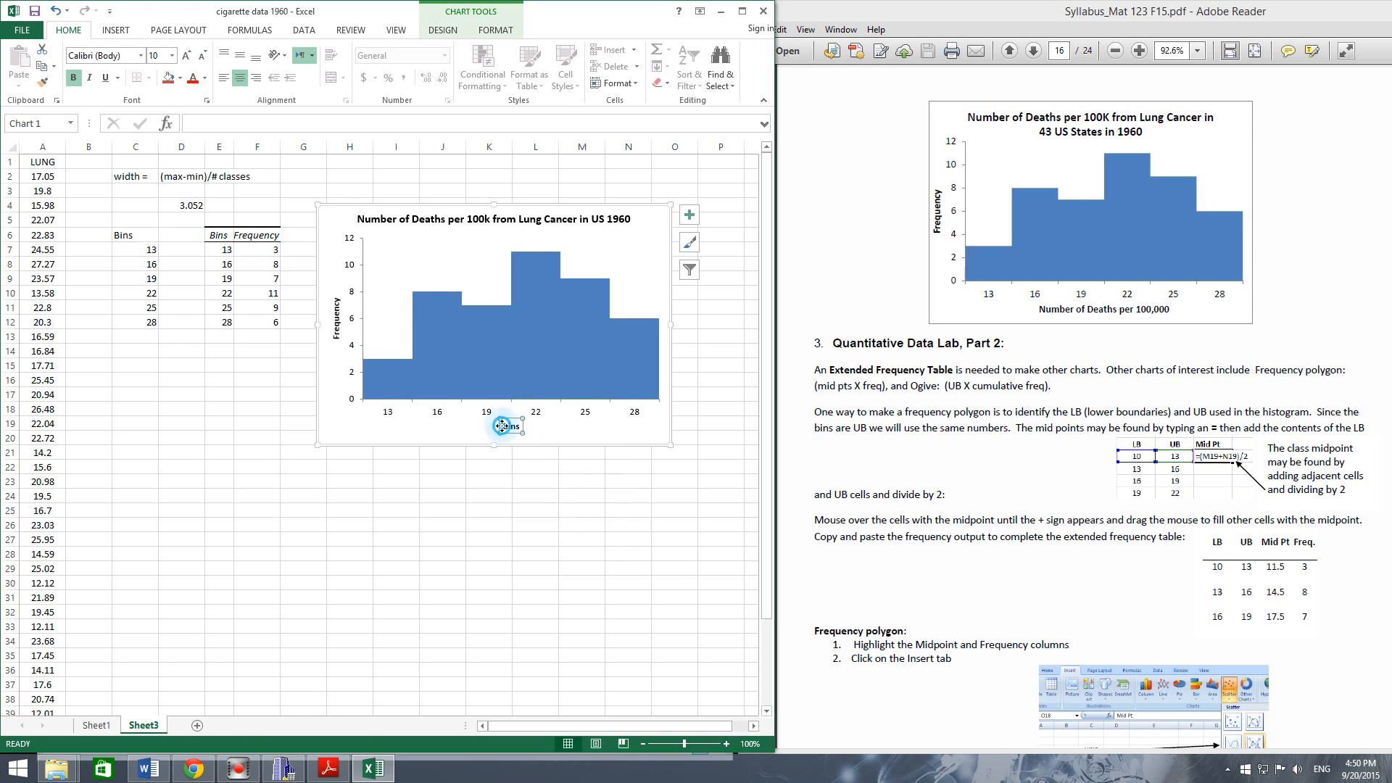
{"action": "left_click_drag", "start_coordinate": [502, 425], "coordinate": [522, 429]}
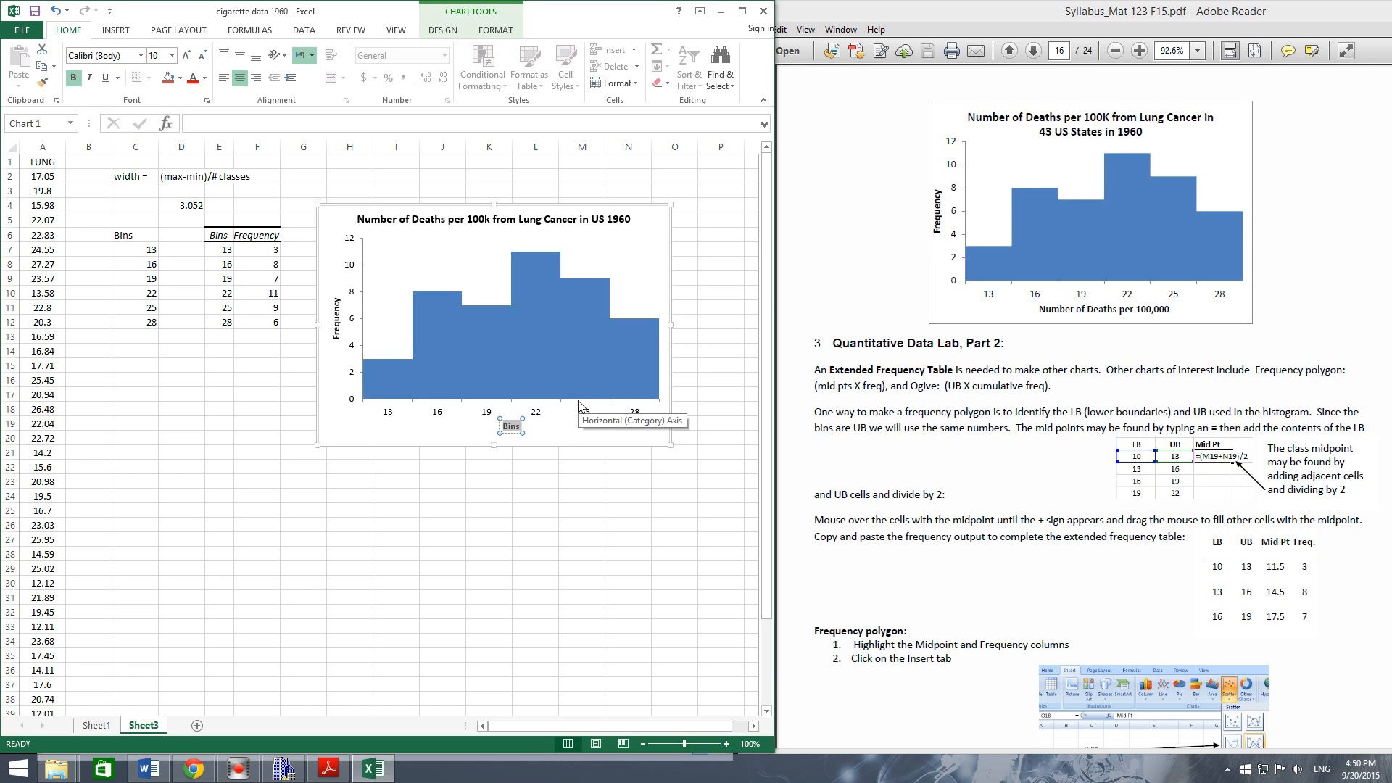
{"action": "type", "text": "Number of Deaths"}
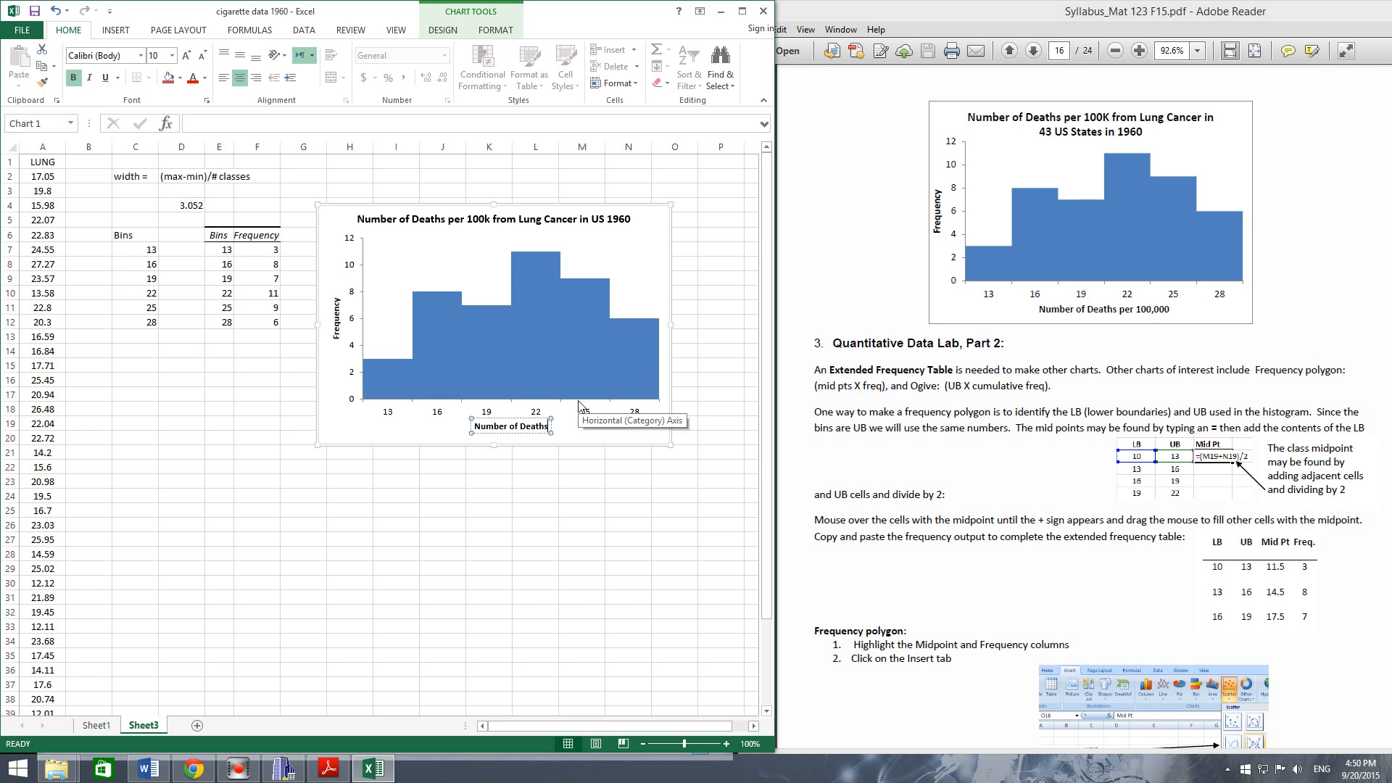
{"action": "type", "text": " per 100k"}
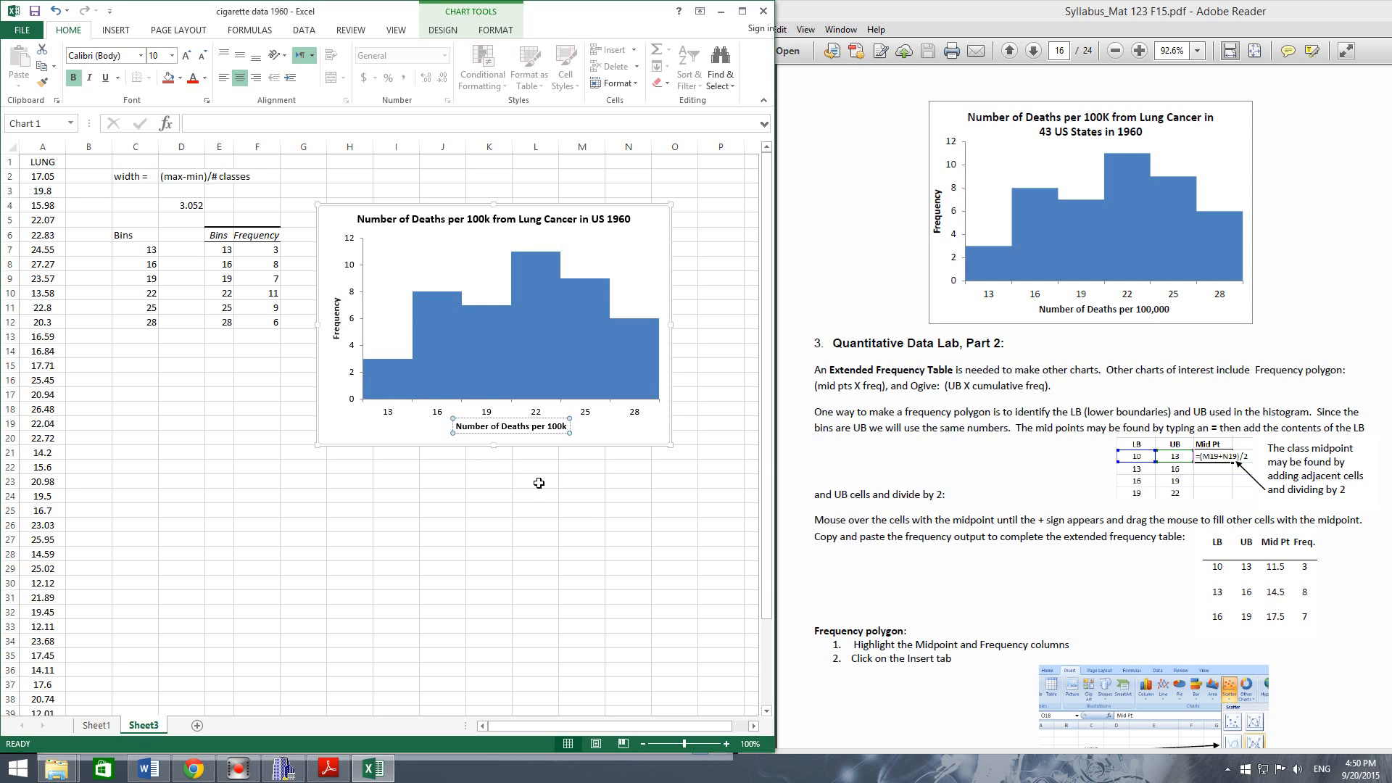
{"action": "left_click", "coordinate": [590, 507]}
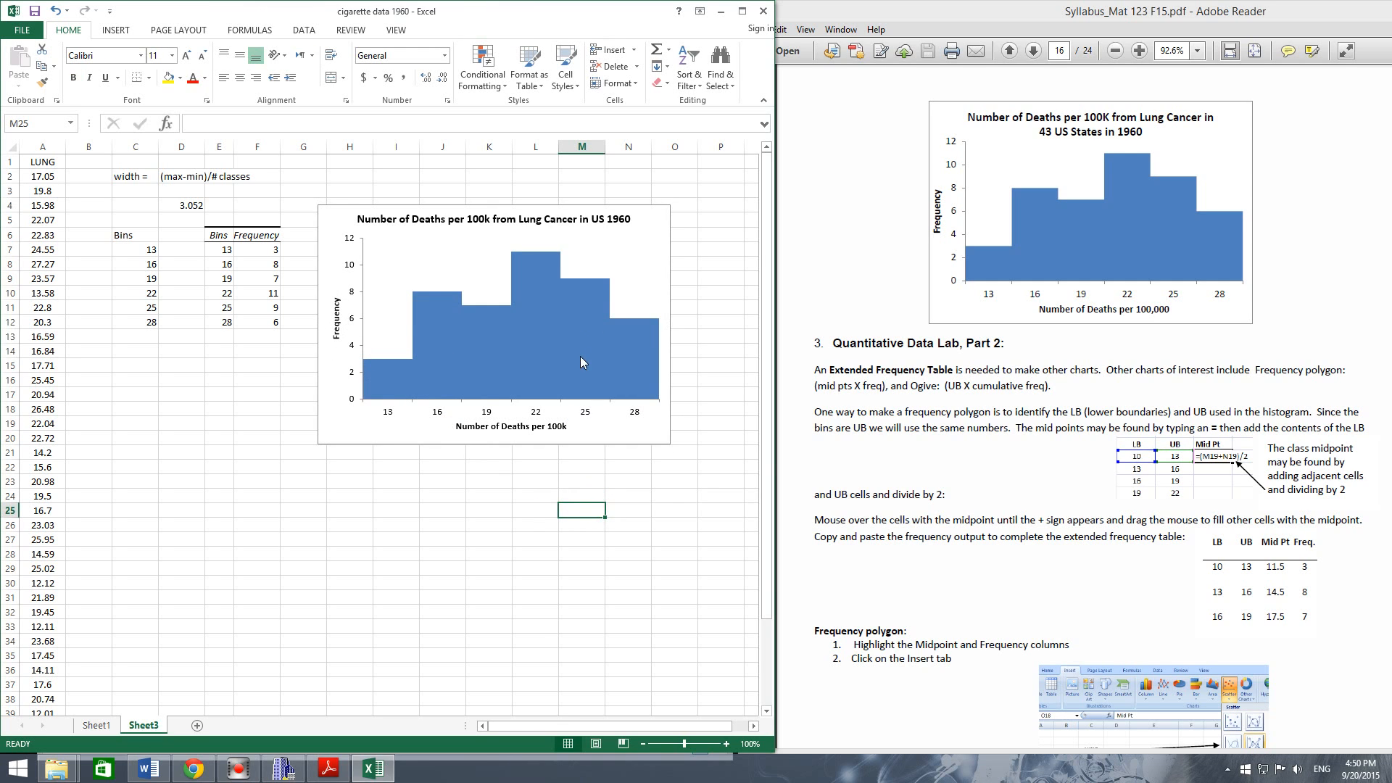
{"action": "left_click", "coordinate": [643, 232]}
{"action": "left_click", "coordinate": [651, 209]}
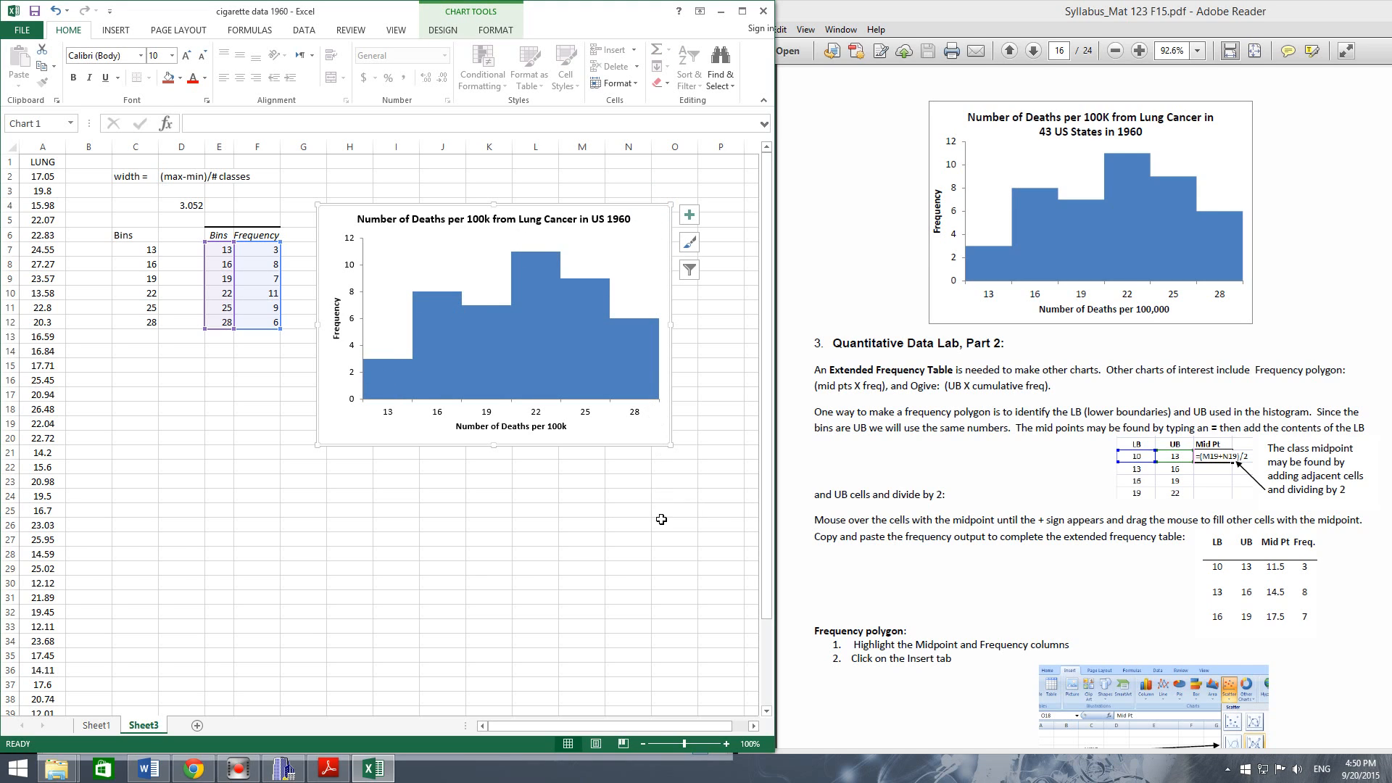
{"action": "left_click", "coordinate": [651, 553]}
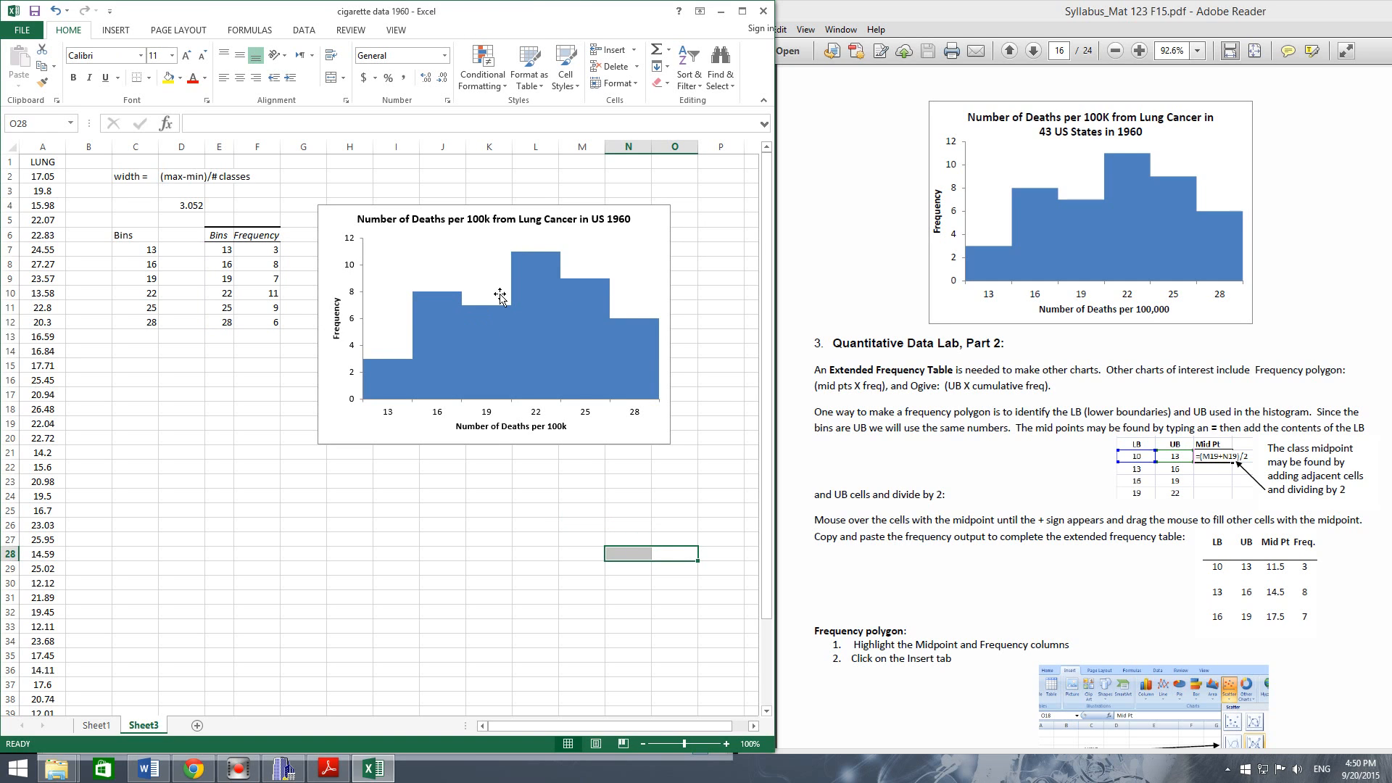
{"action": "mouse_move", "coordinate": [540, 261]}
{"action": "left_click", "coordinate": [150, 770]}
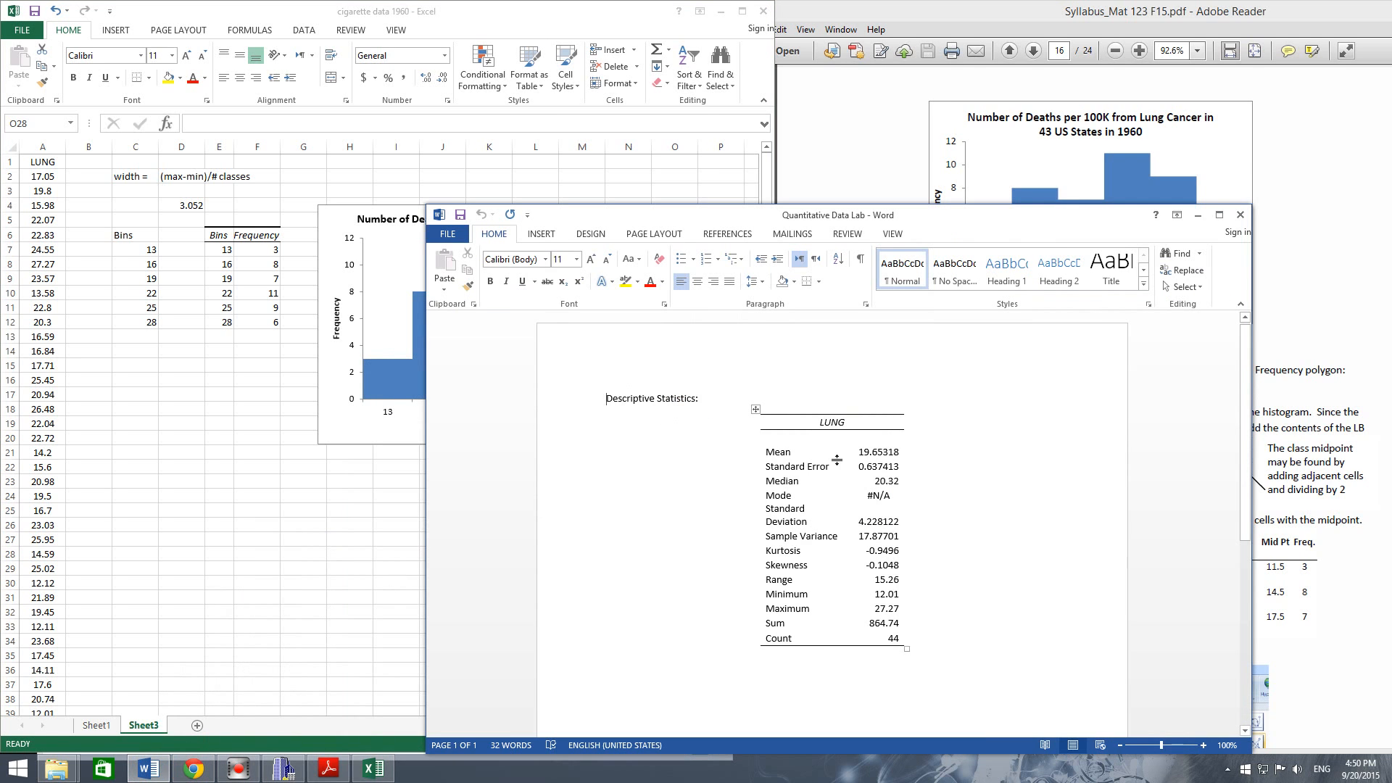
{"action": "left_click", "coordinate": [1198, 215]}
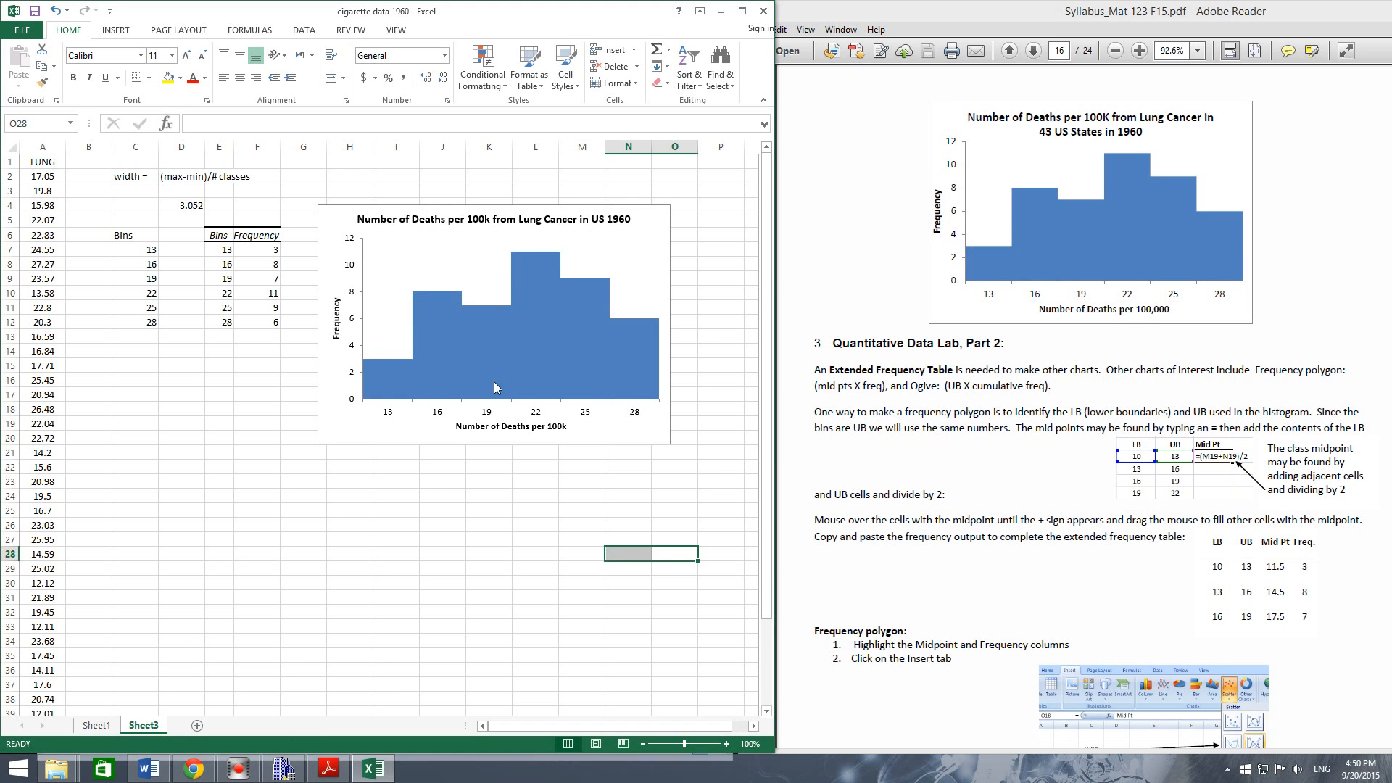
Copy the finished lung cancer histogram chart from the worksheet.
{"action": "mouse_move", "coordinate": [400, 376]}
{"action": "left_click", "coordinate": [647, 441]}
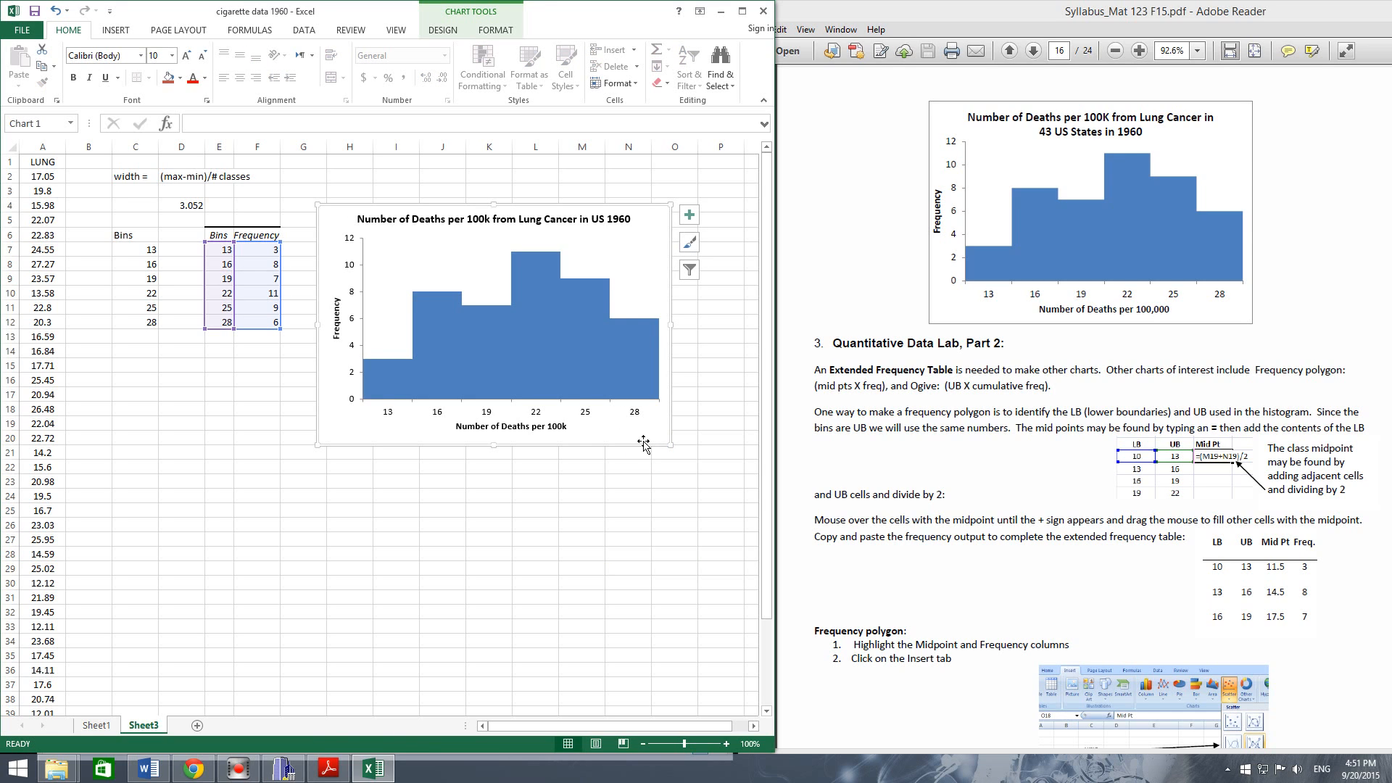
{"action": "left_click", "coordinate": [639, 447]}
{"action": "key", "text": "ctrl+c"}
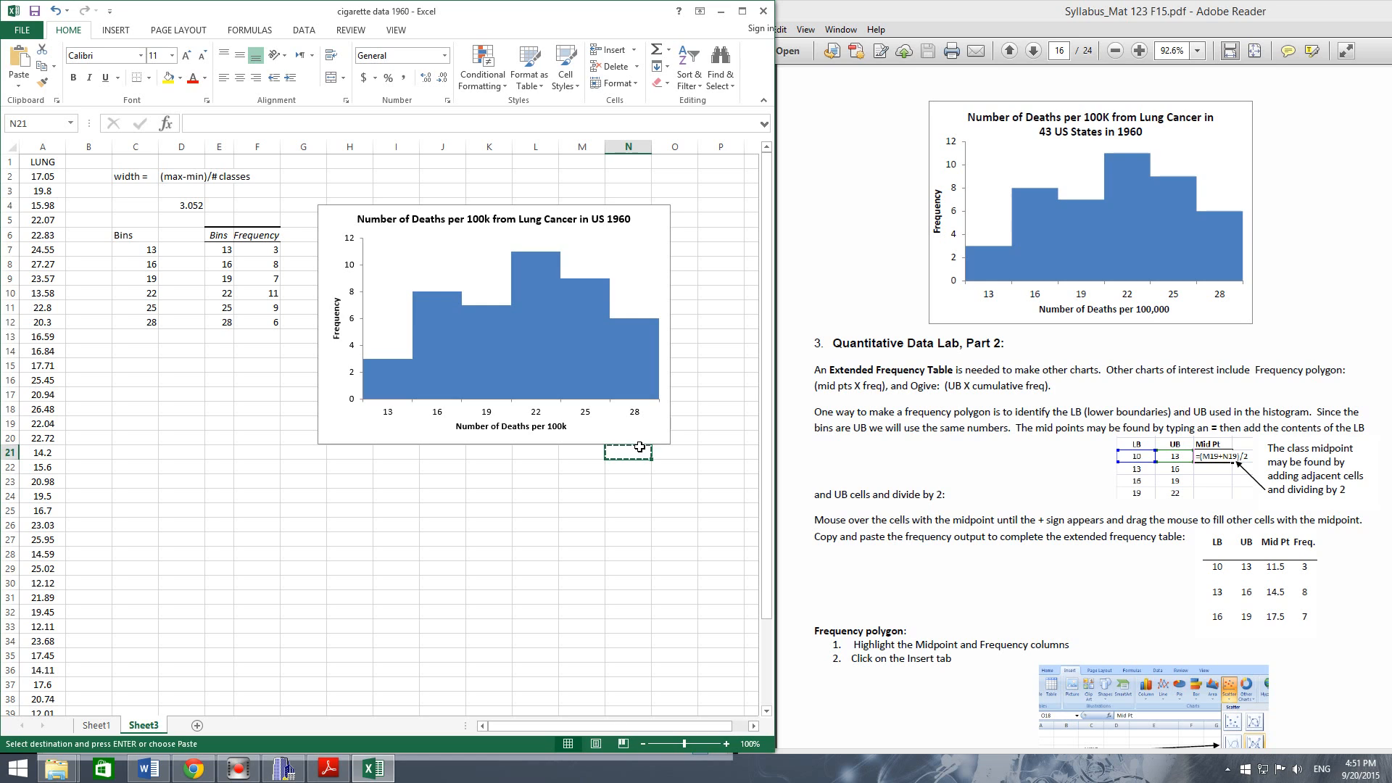
{"action": "left_click", "coordinate": [603, 432]}
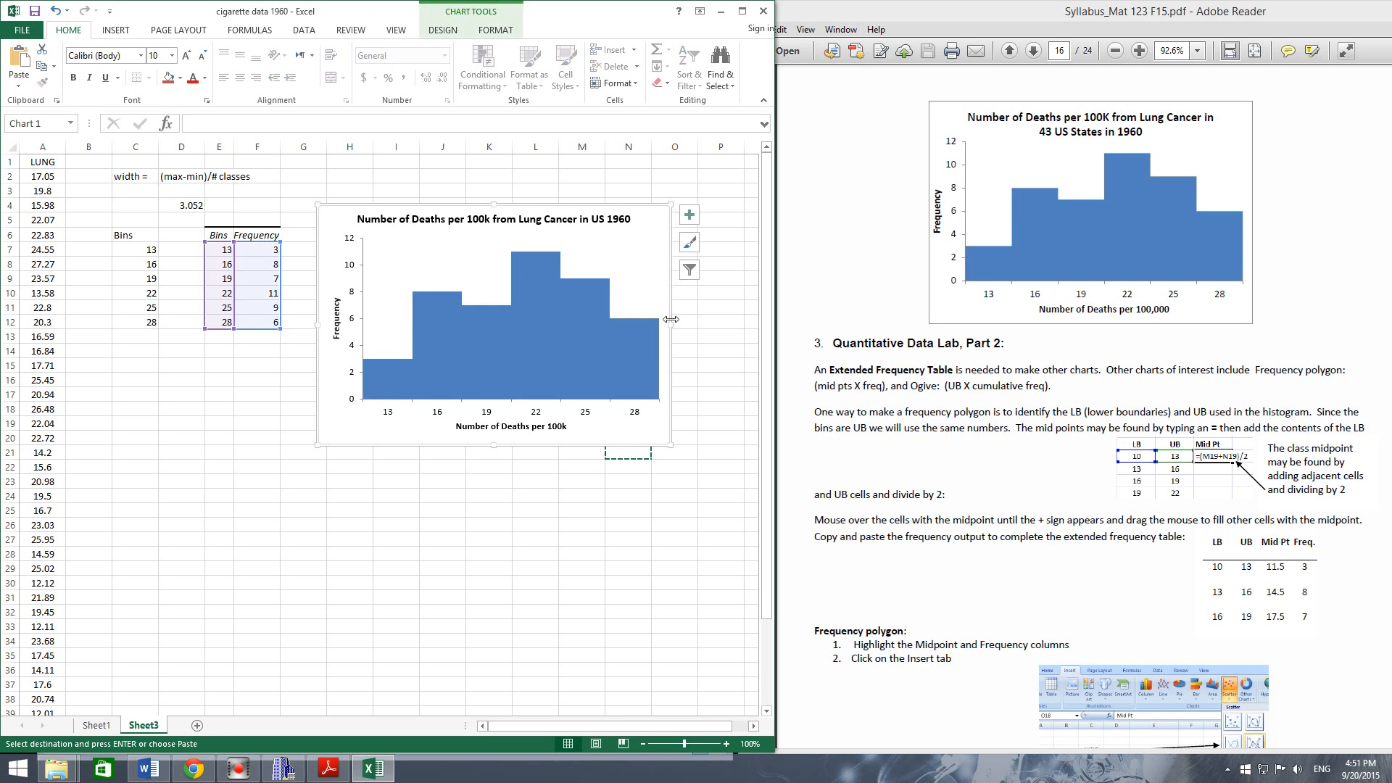
{"action": "key", "text": "ctrl+c"}
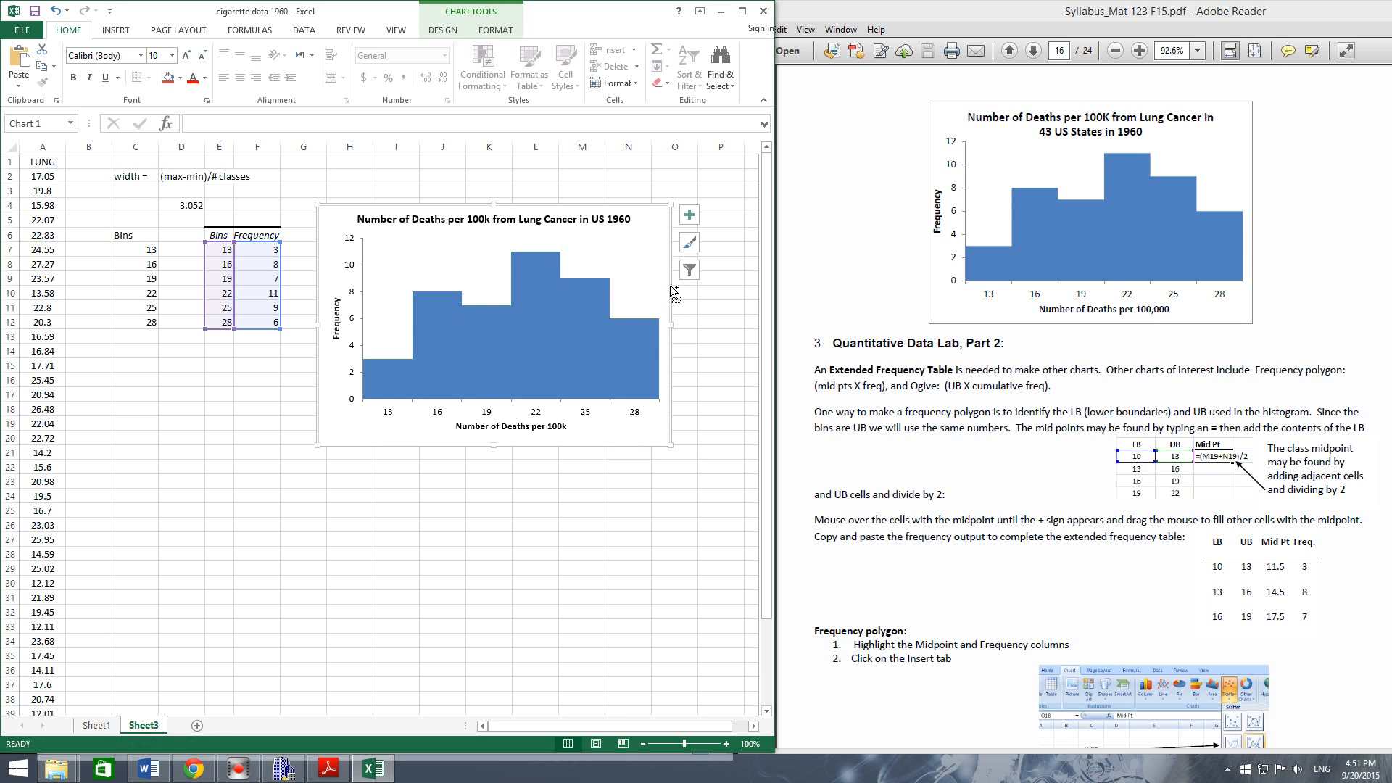
Switch to the Quantitative Data Lab document in Word and add the heading "Histogram:" below the descriptive statistics table.
{"action": "left_click", "coordinate": [149, 768]}
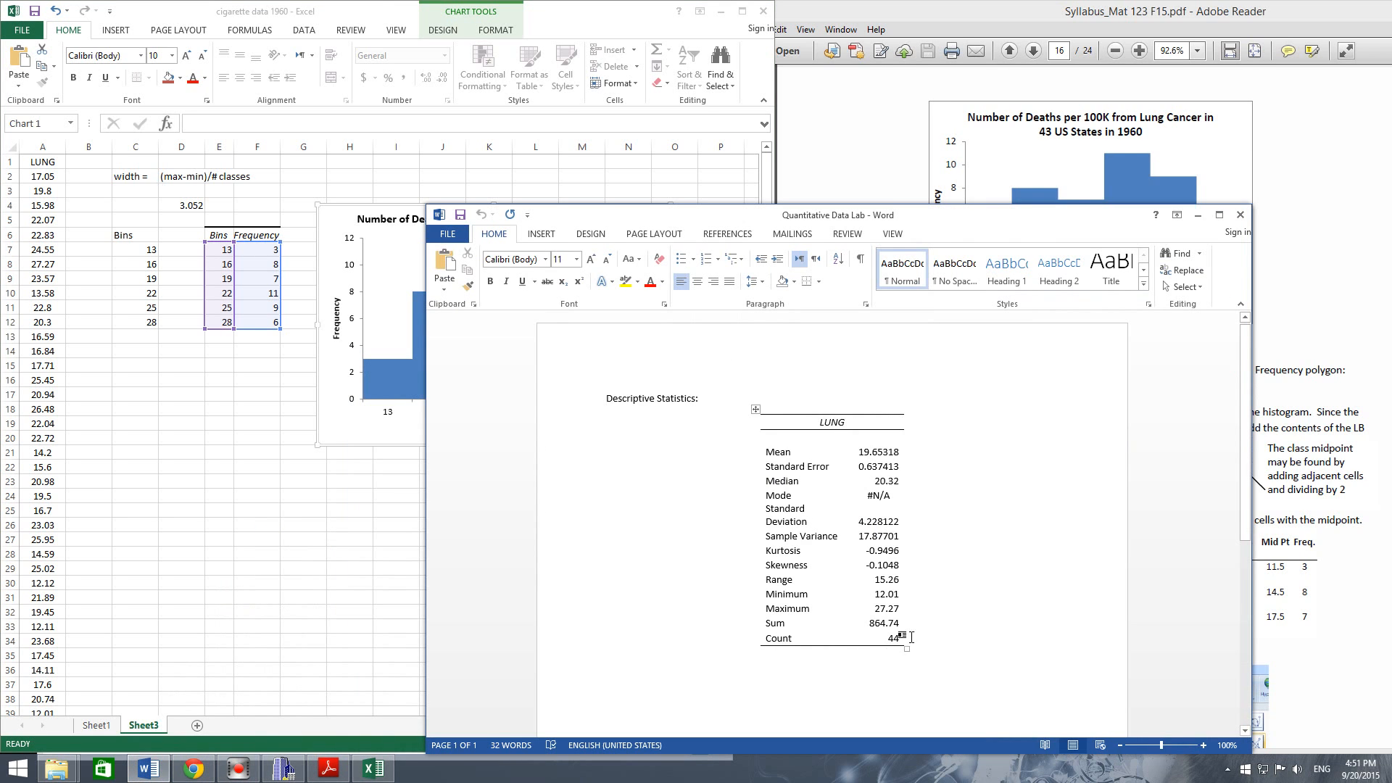
{"action": "left_click", "coordinate": [957, 641]}
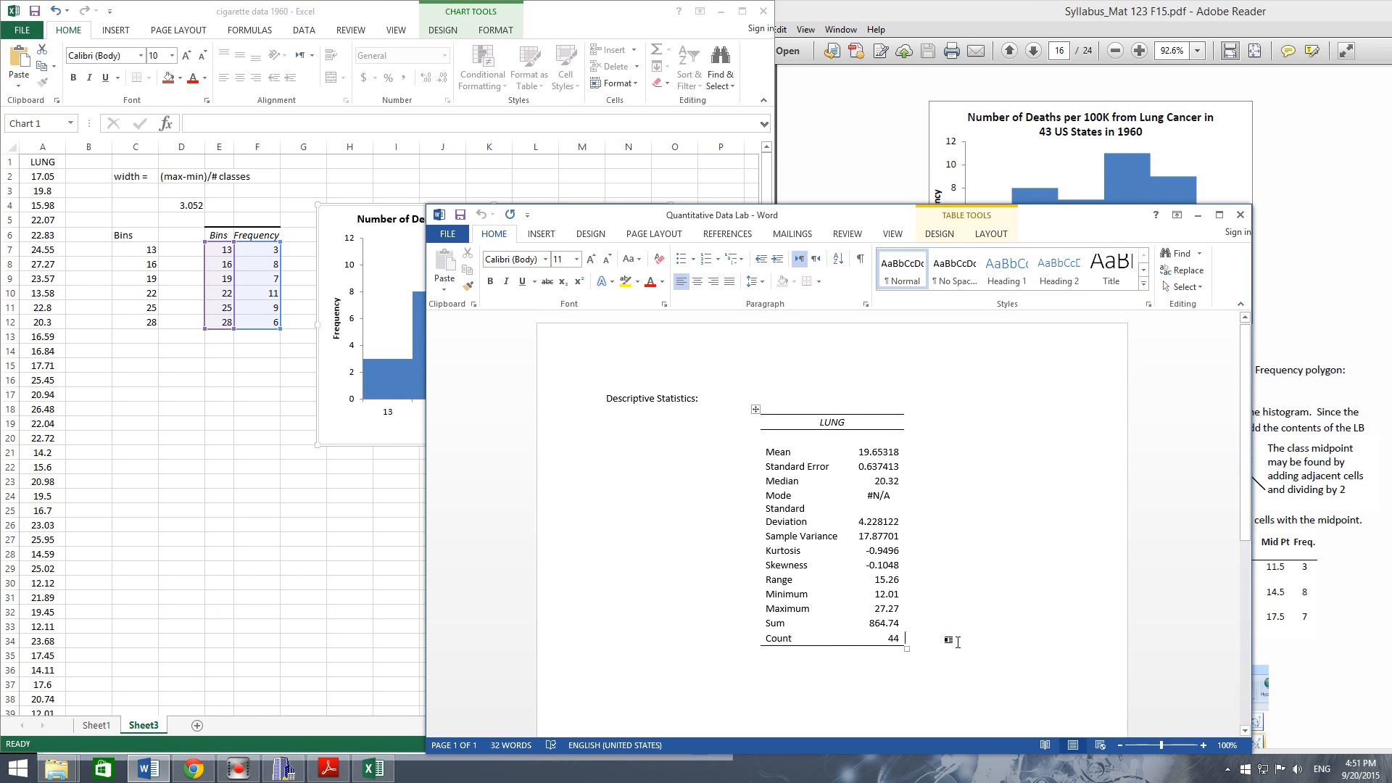
{"action": "key", "text": "Return"}
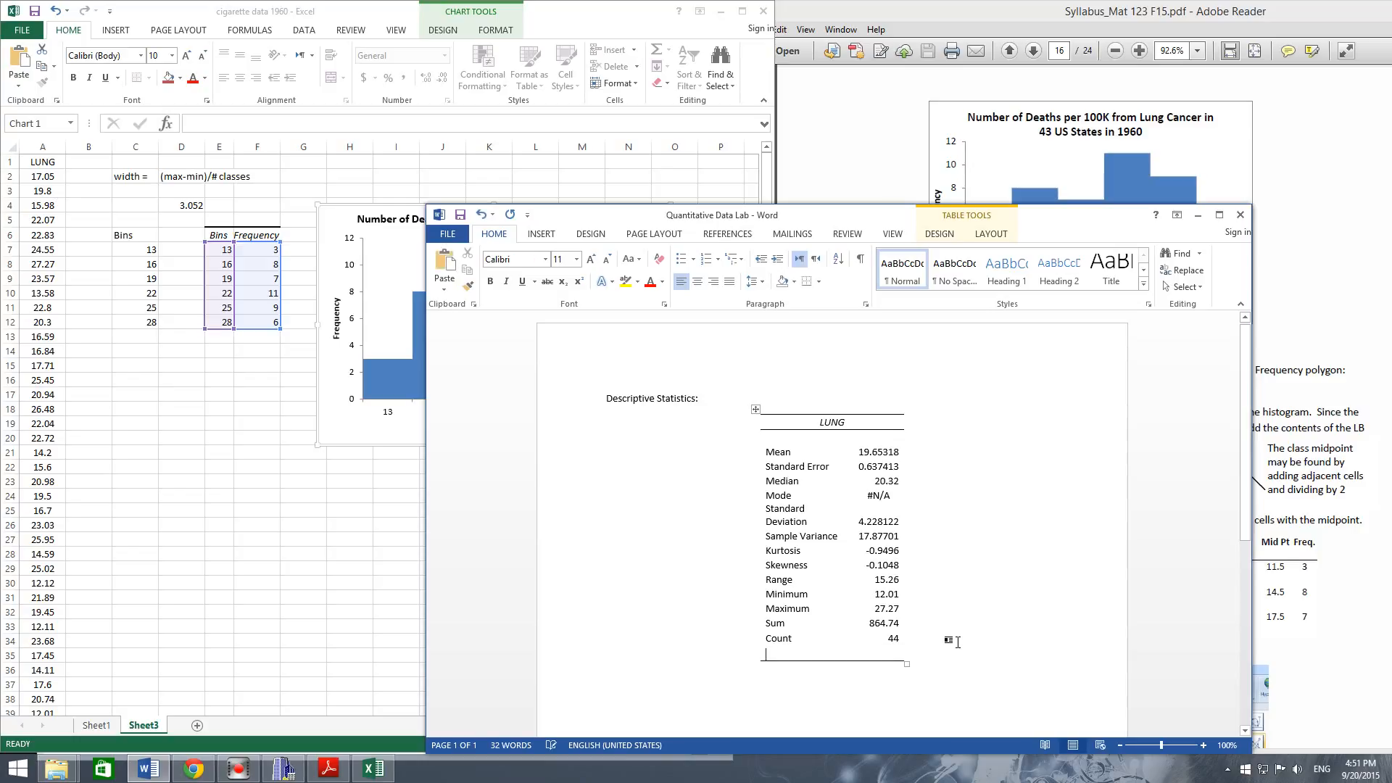
{"action": "left_click", "coordinate": [644, 715]}
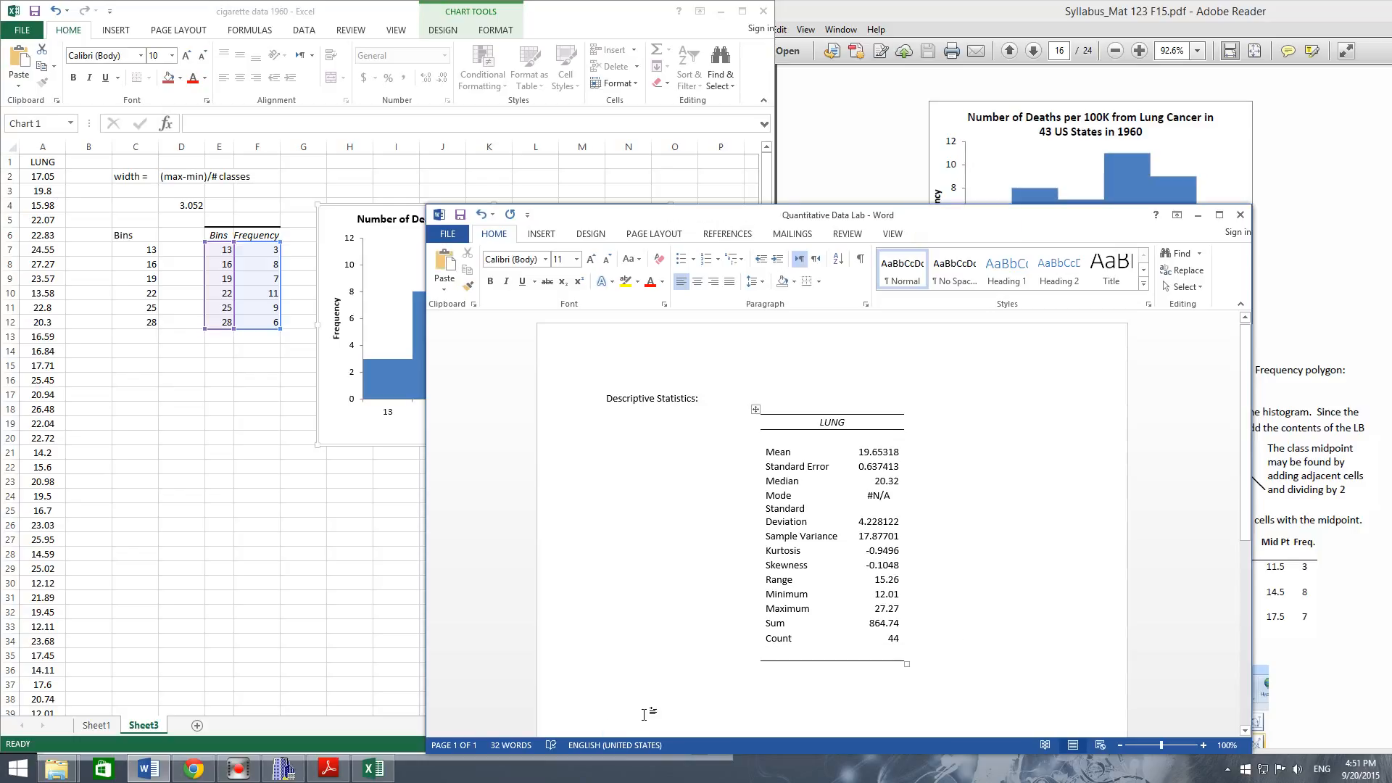
{"action": "type", "text": "Histogram:"}
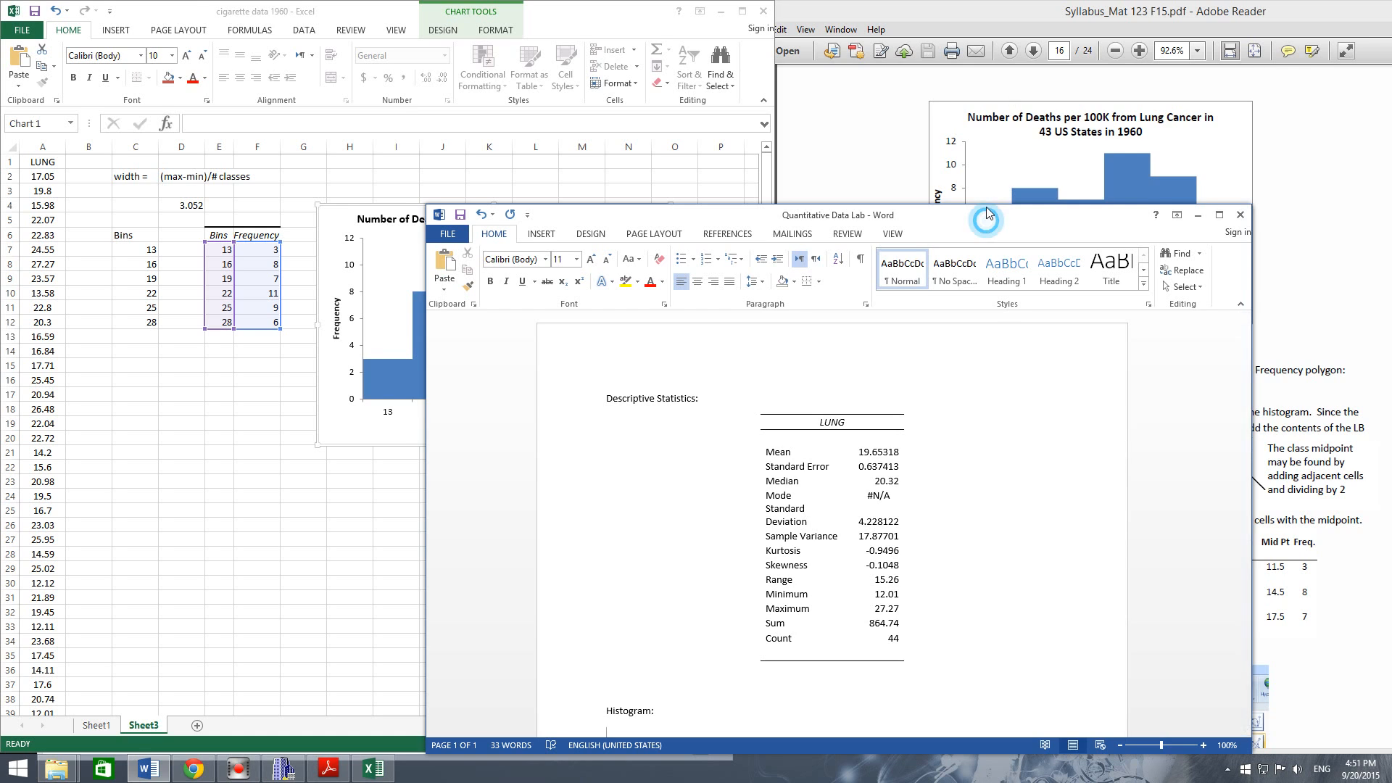
Paste the copied chart beneath the "Histogram:" heading and centre it on the page.
{"action": "left_click_drag", "start_coordinate": [986, 207], "coordinate": [979, 61]}
{"action": "left_click_drag", "start_coordinate": [1238, 611], "coordinate": [1262, 779]}
{"action": "key", "text": "ctrl+v"}
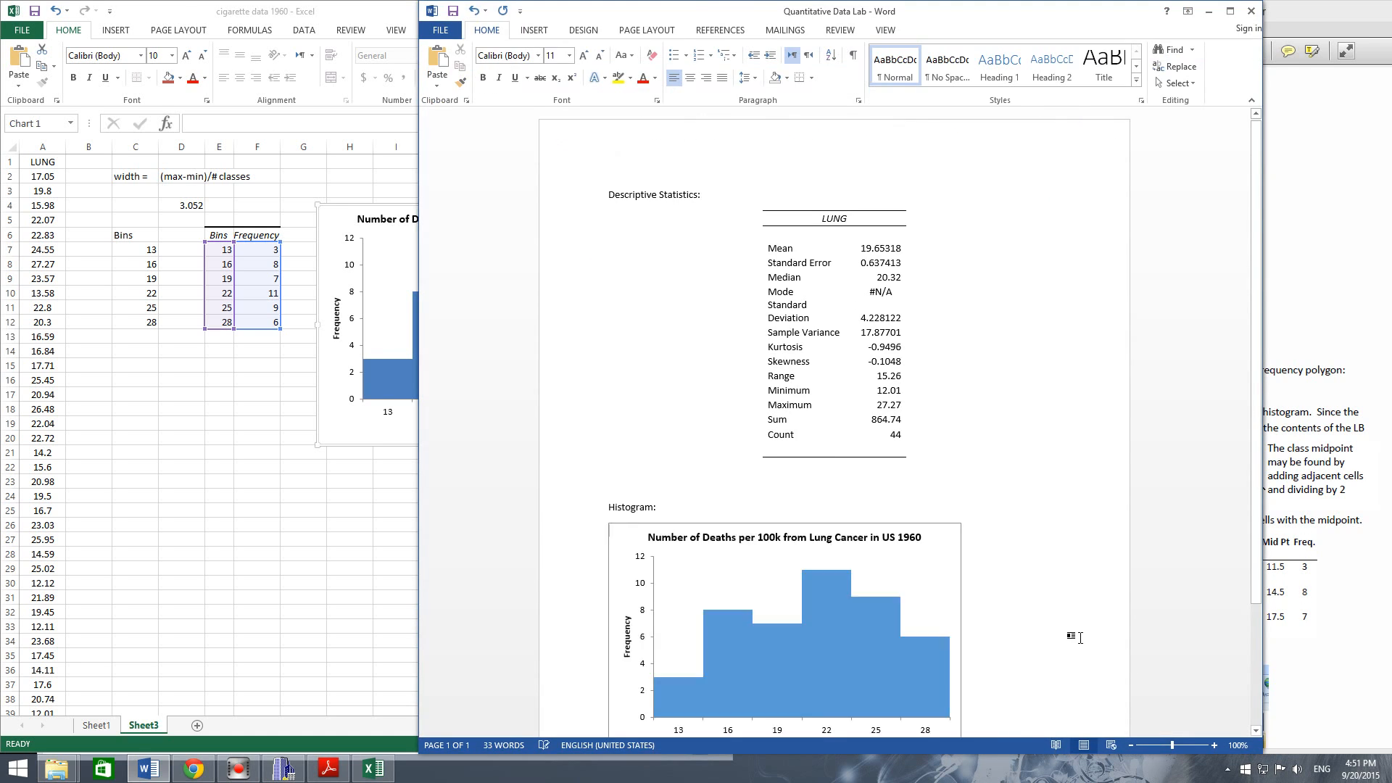
{"action": "left_click", "coordinate": [627, 481]}
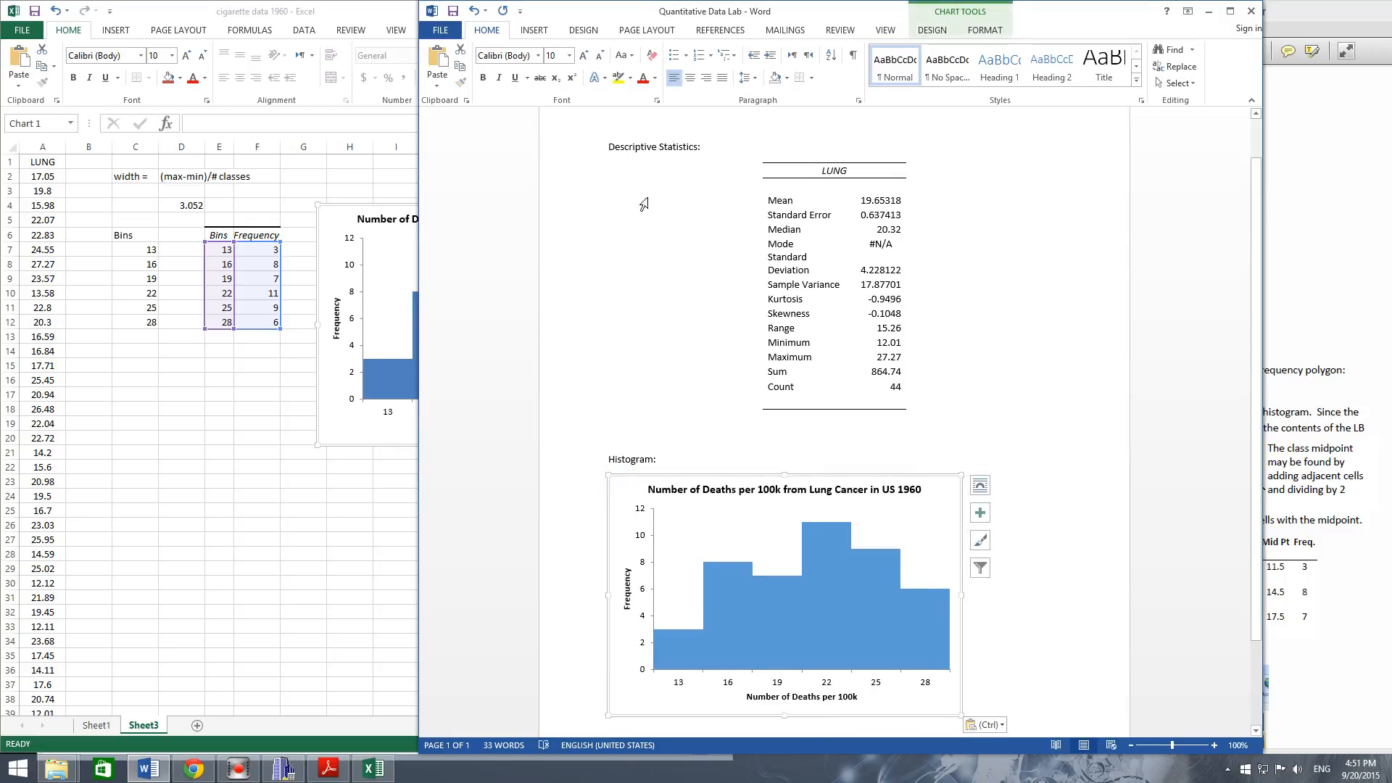
{"action": "left_click", "coordinate": [690, 81]}
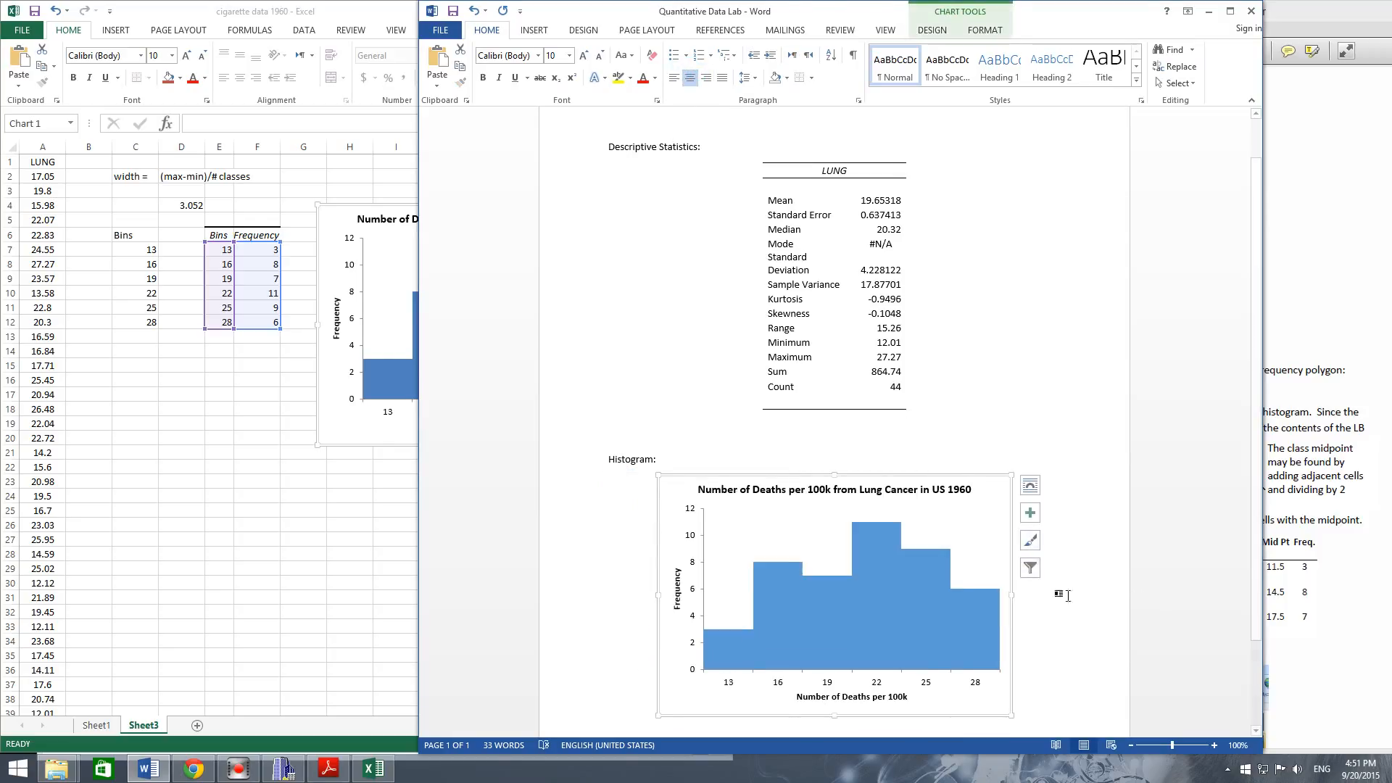
Set the border of the pasted histogram's plot area to No line.
{"action": "left_click", "coordinate": [1025, 608]}
{"action": "right_click", "coordinate": [970, 514]}
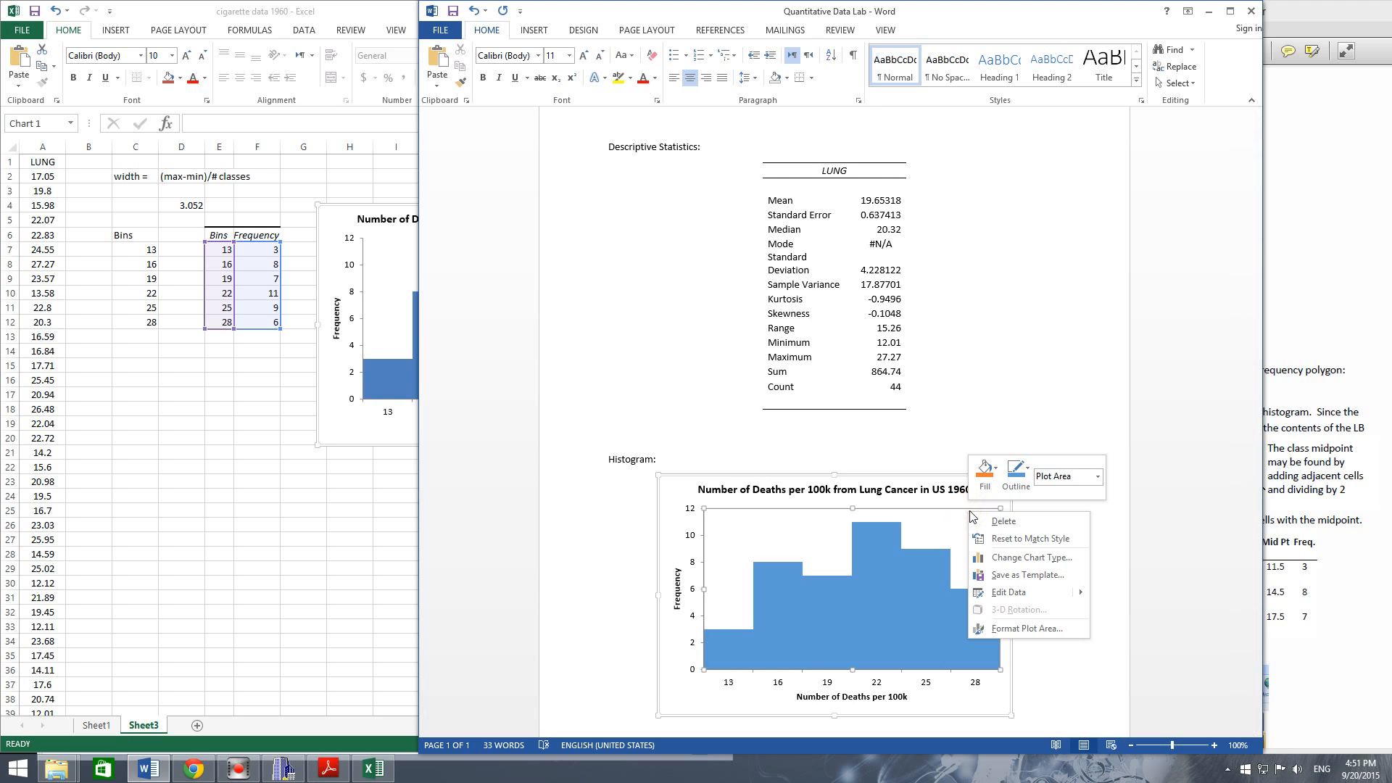
{"action": "left_click", "coordinate": [995, 626]}
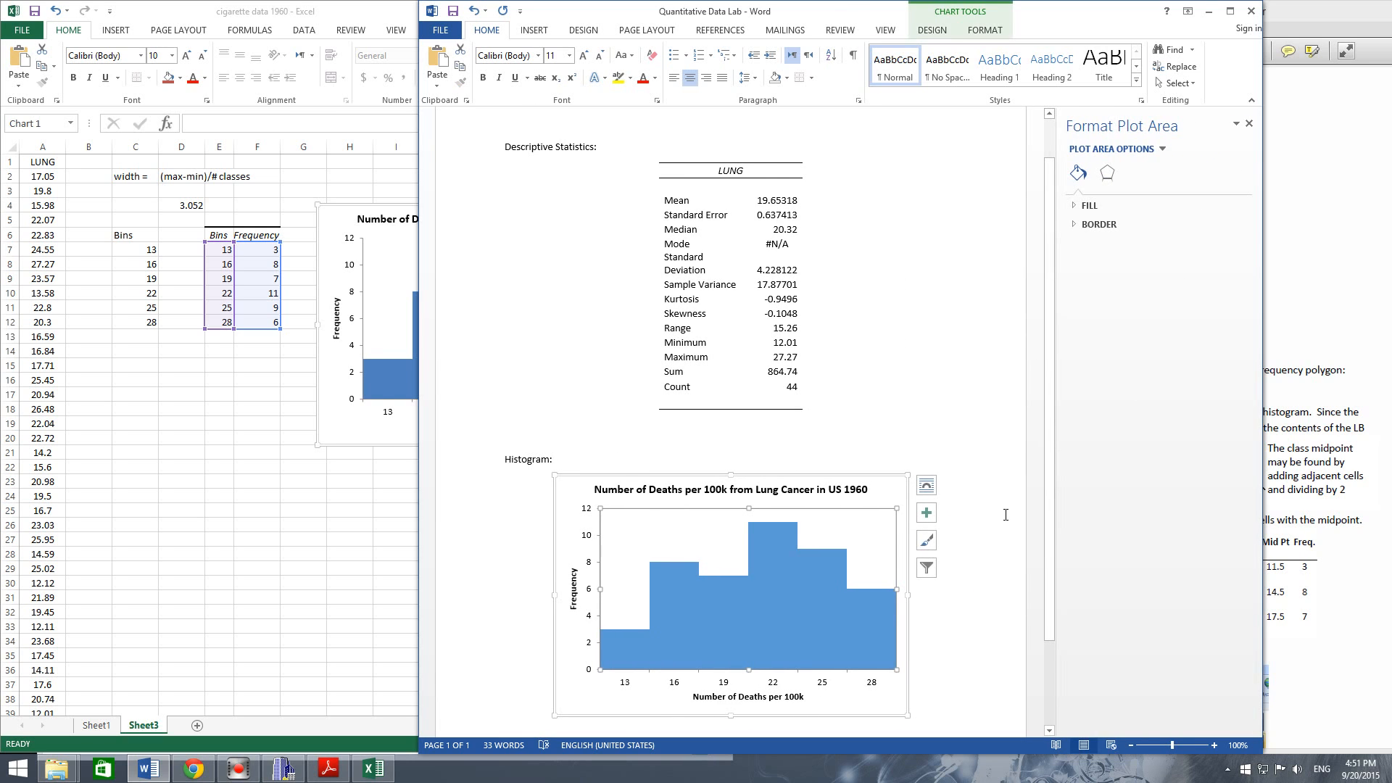
{"action": "left_click", "coordinate": [1102, 226]}
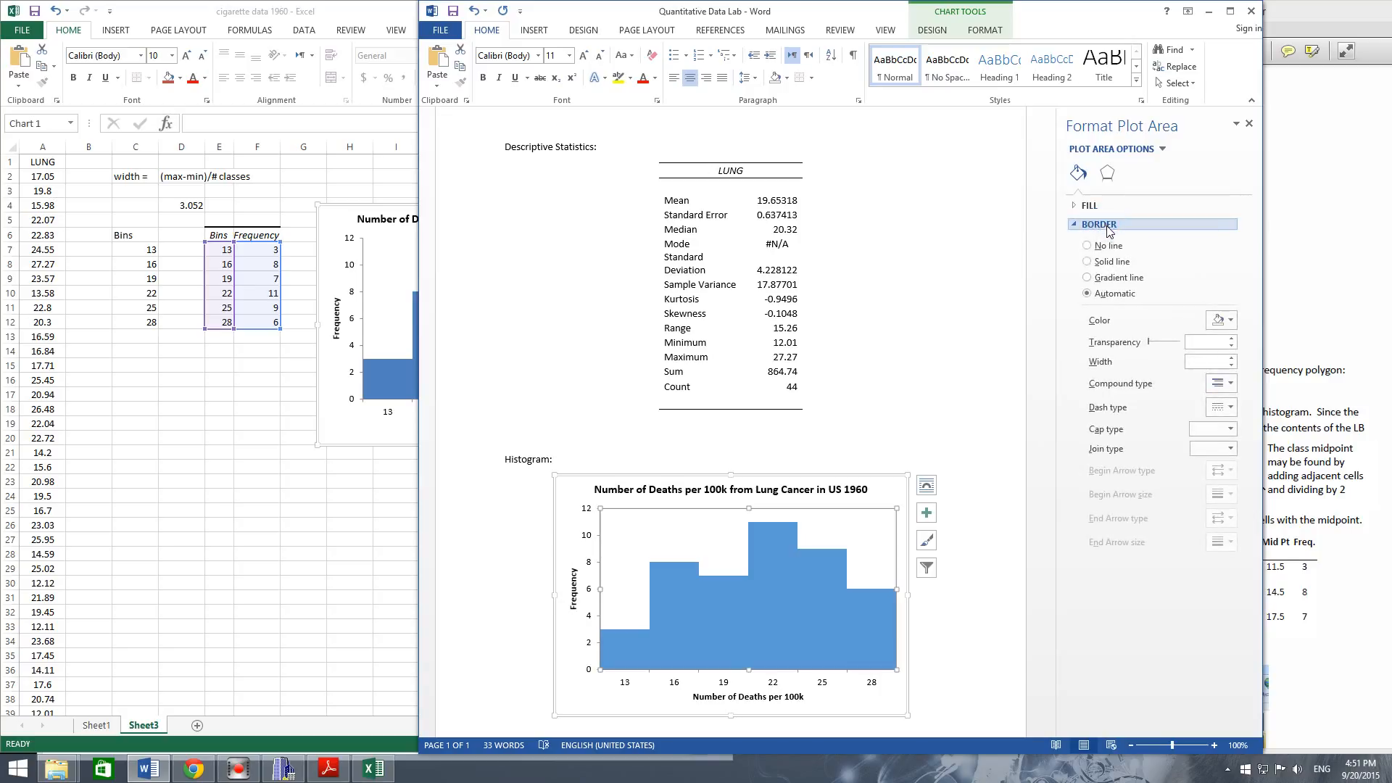
{"action": "left_click", "coordinate": [1087, 246]}
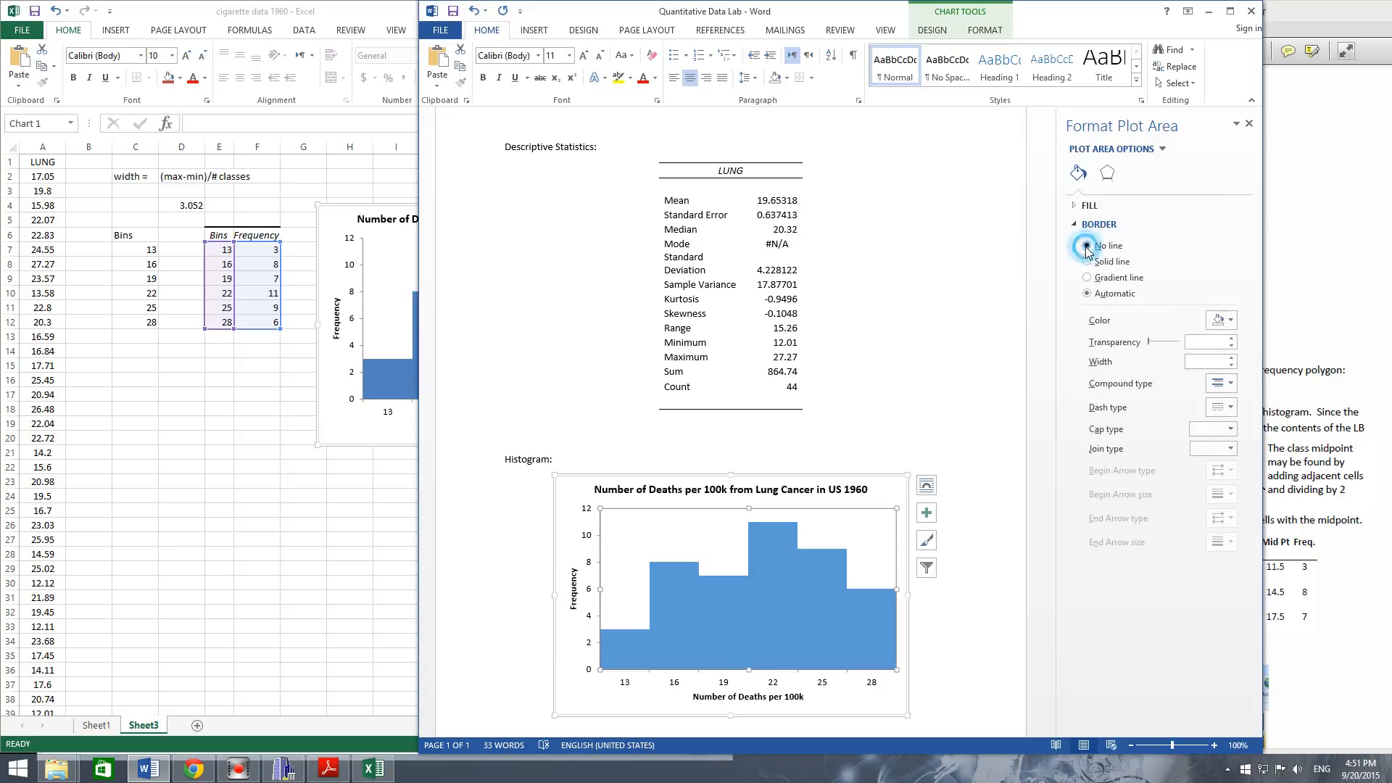
{"action": "left_click", "coordinate": [981, 520]}
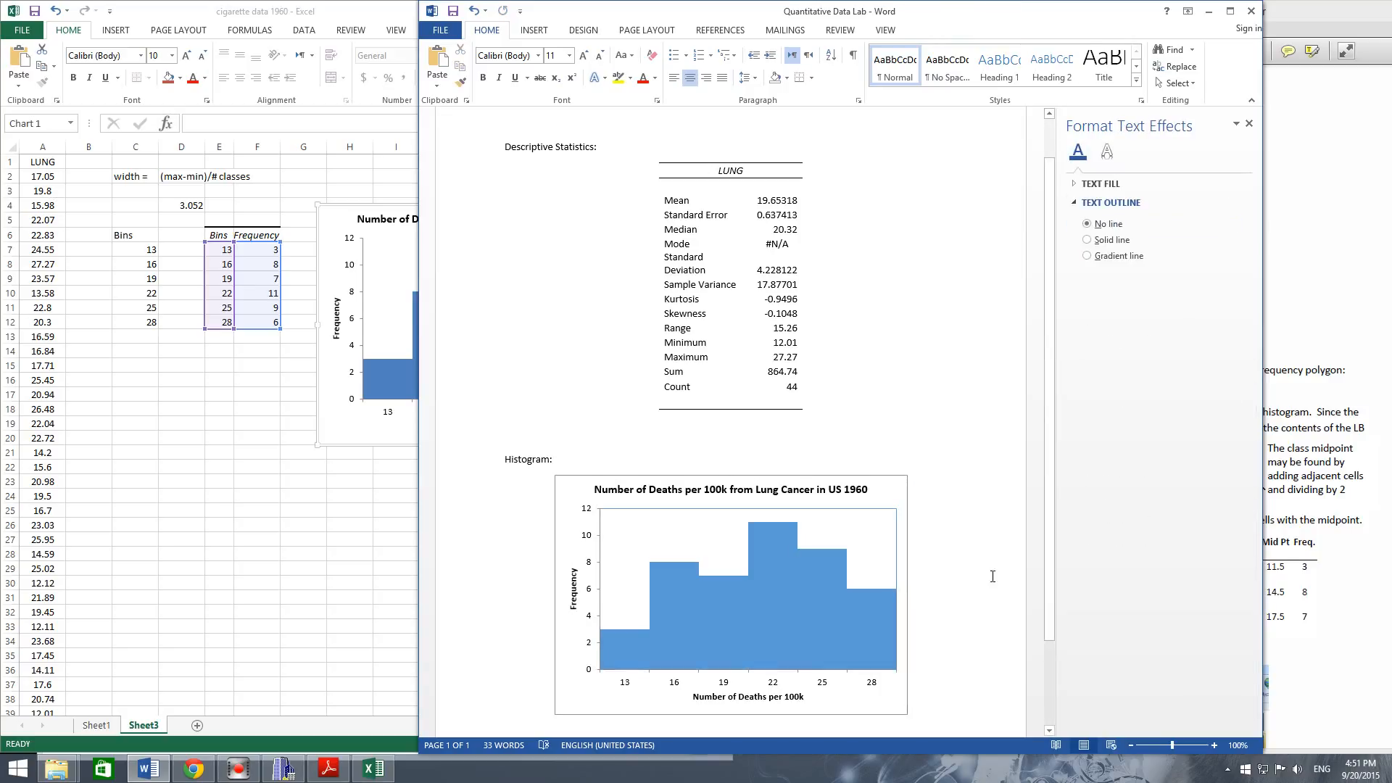
{"action": "left_click", "coordinate": [1248, 123]}
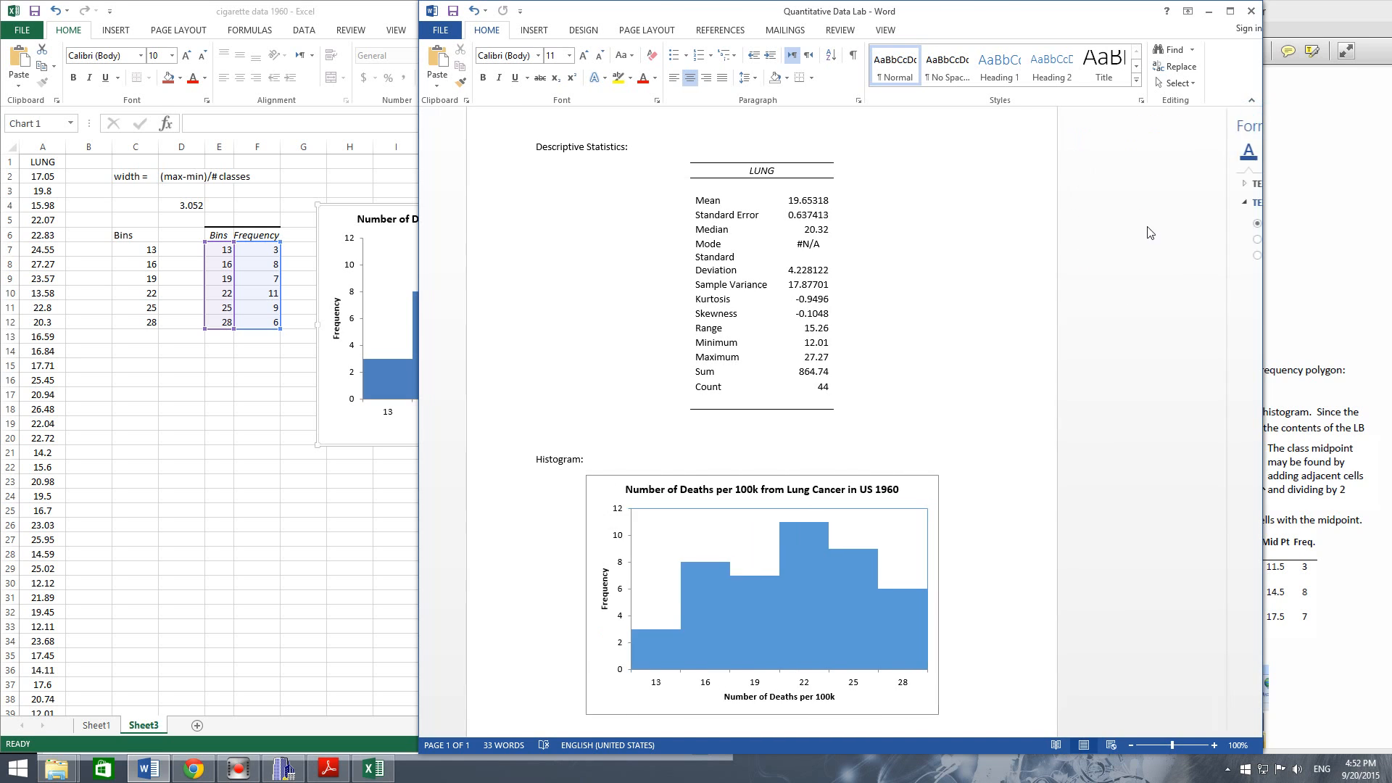
{"action": "left_click", "coordinate": [1037, 404]}
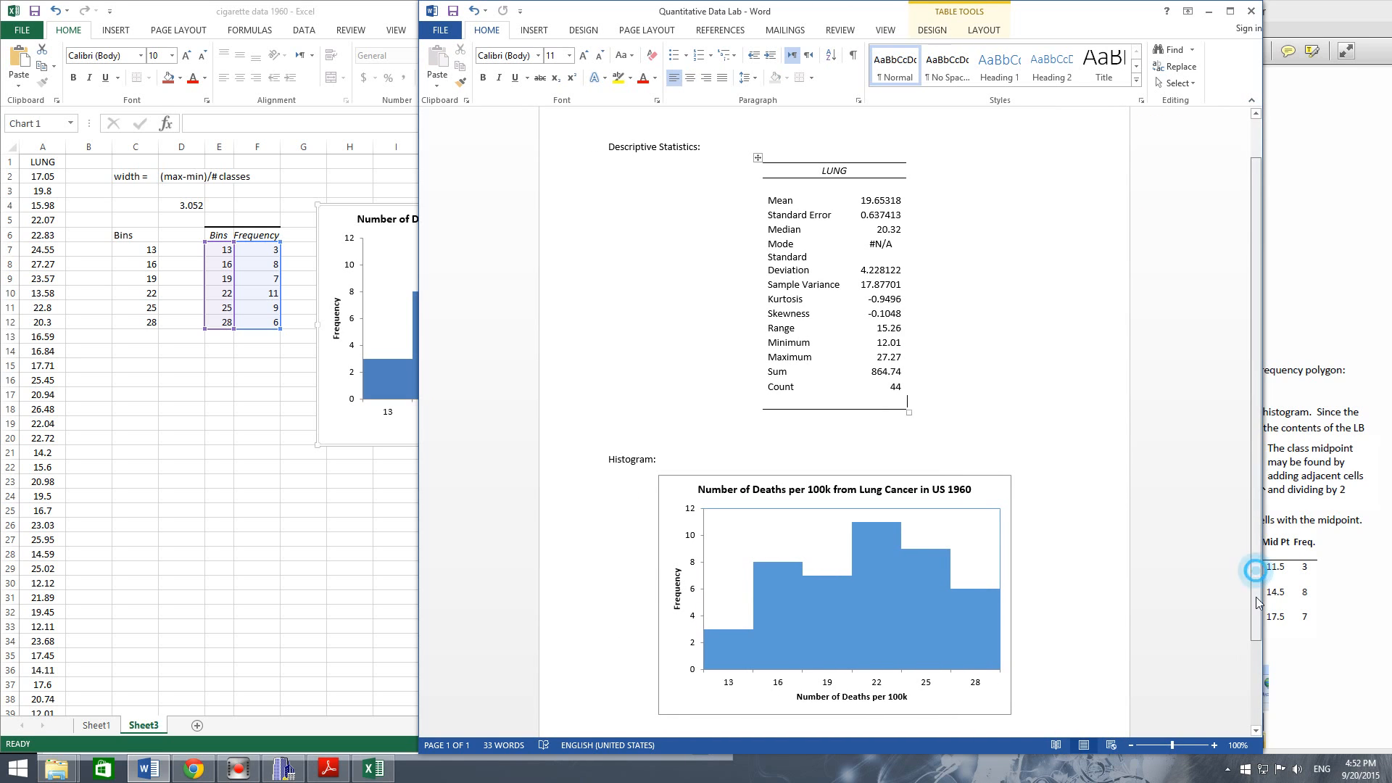
{"action": "scroll", "coordinate": [1256, 576], "scroll_direction": "down", "scroll_amount": 3}
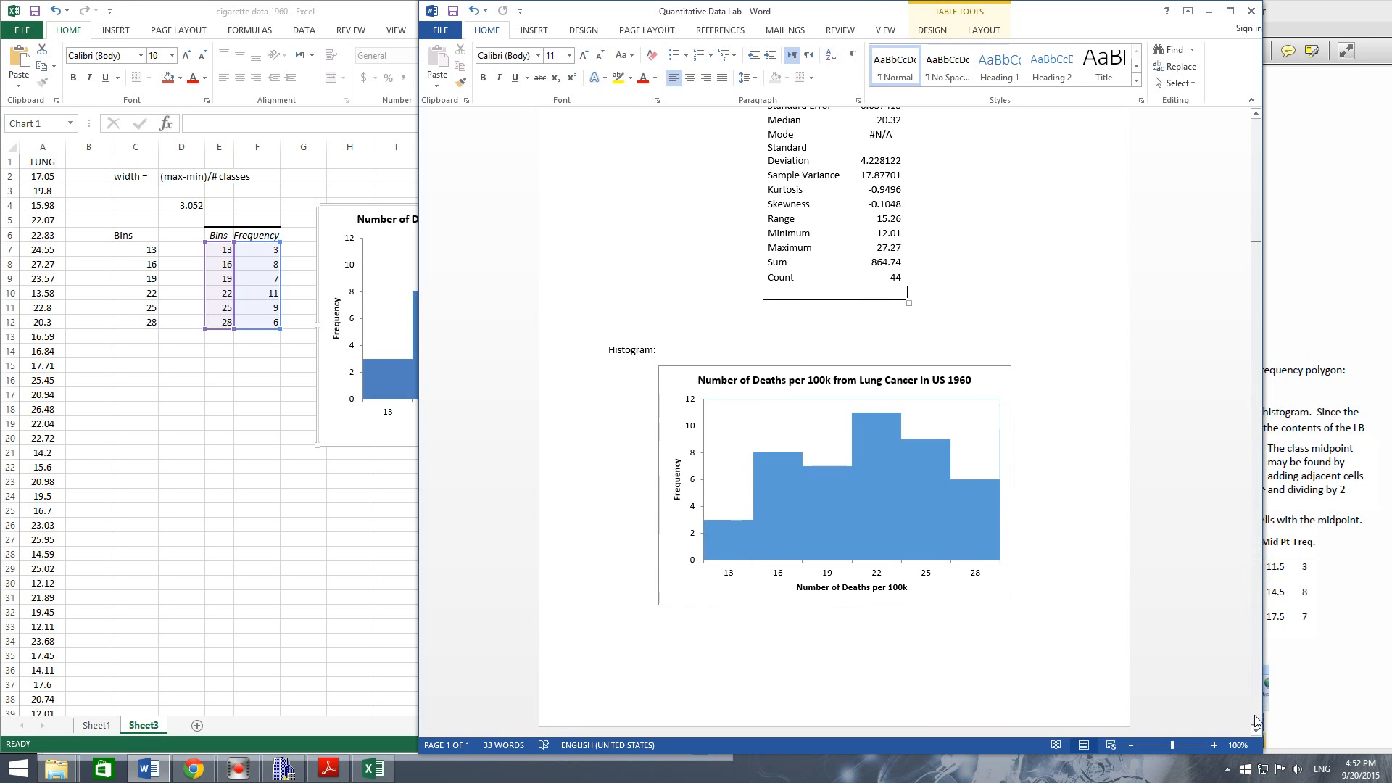
{"action": "left_click", "coordinate": [981, 382]}
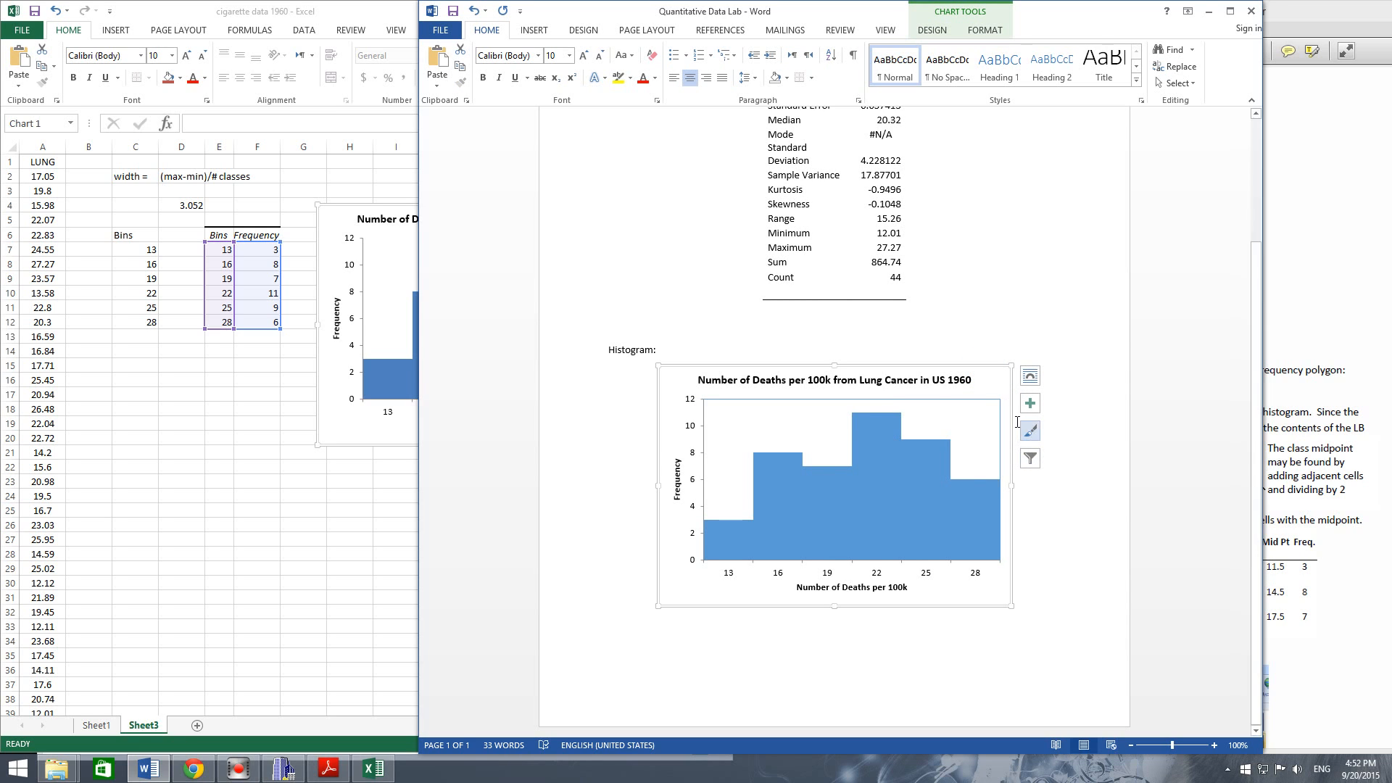
{"action": "right_click", "coordinate": [999, 372]}
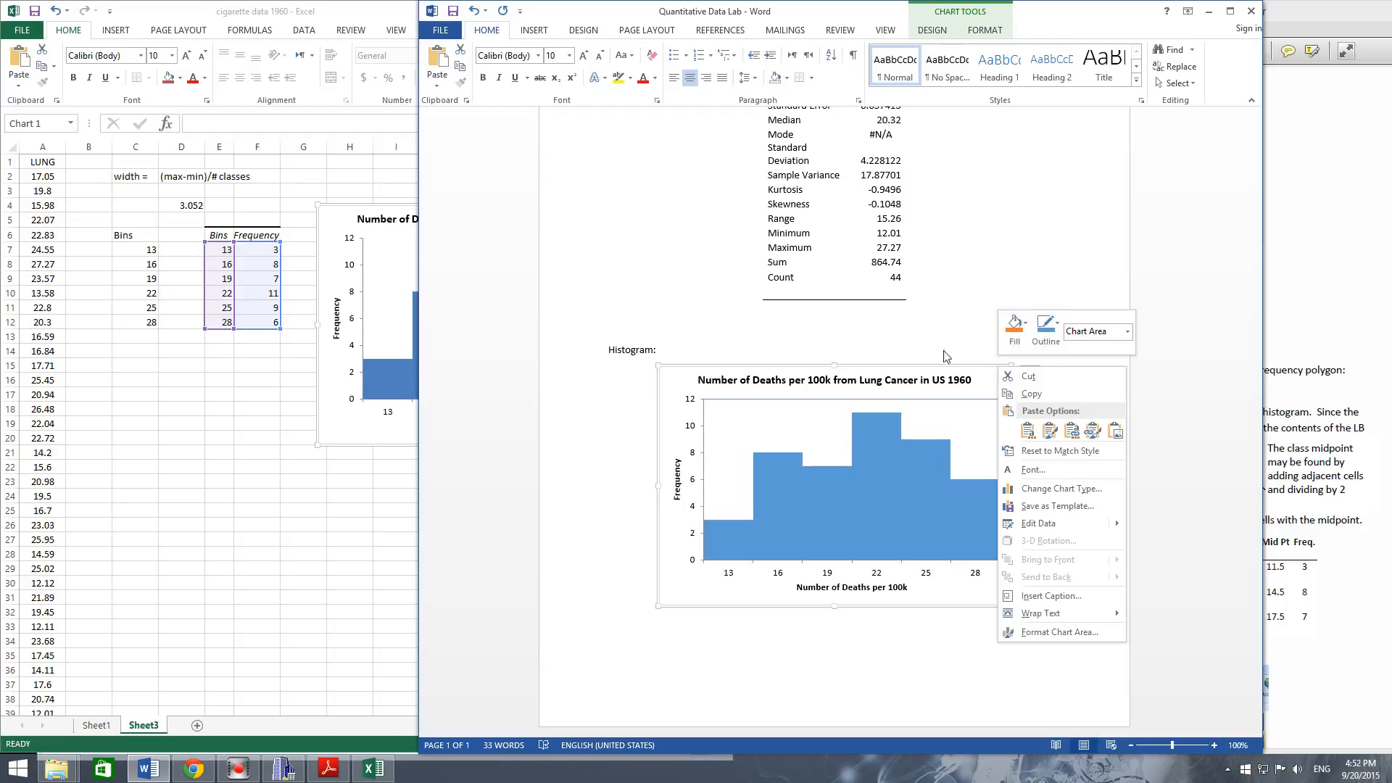
{"action": "left_click", "coordinate": [947, 315]}
{"action": "left_click", "coordinate": [1055, 608]}
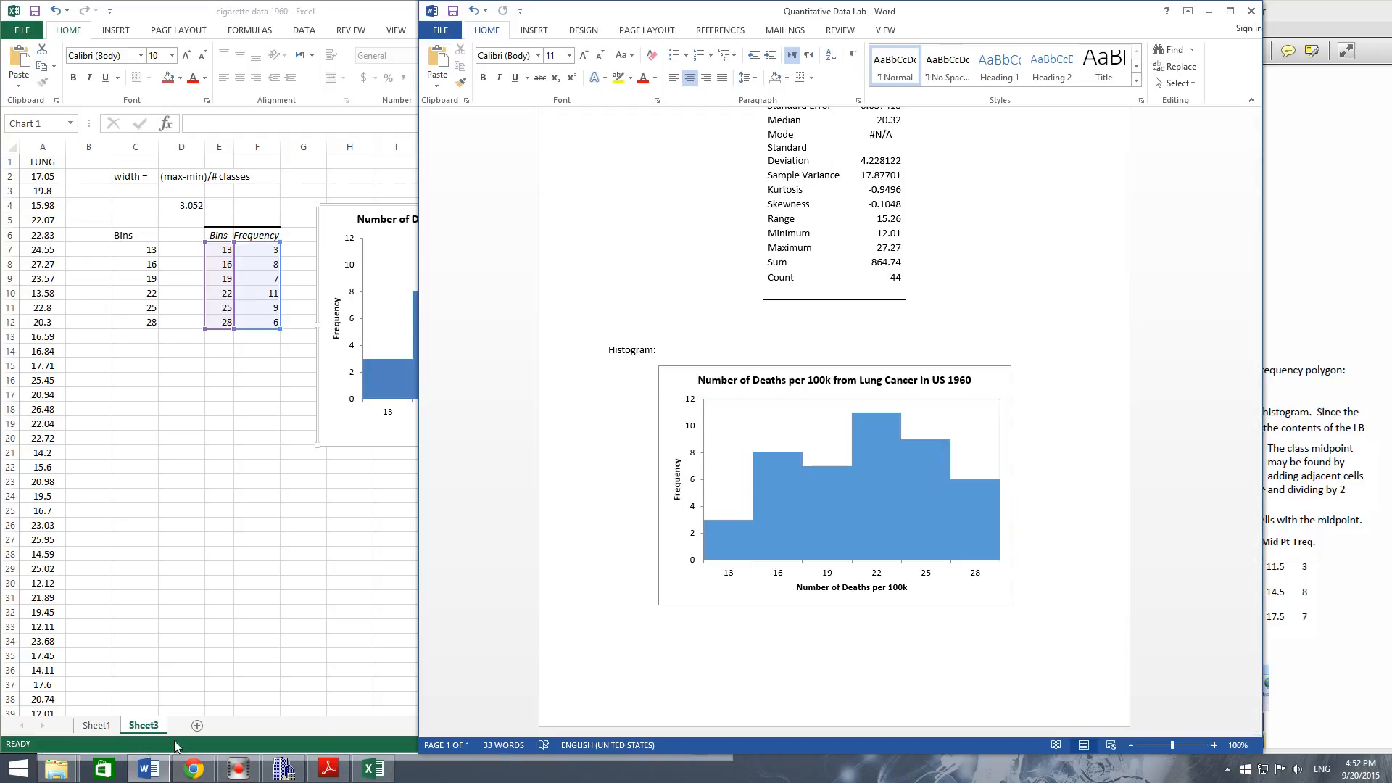
{"action": "mouse_move", "coordinate": [237, 773]}
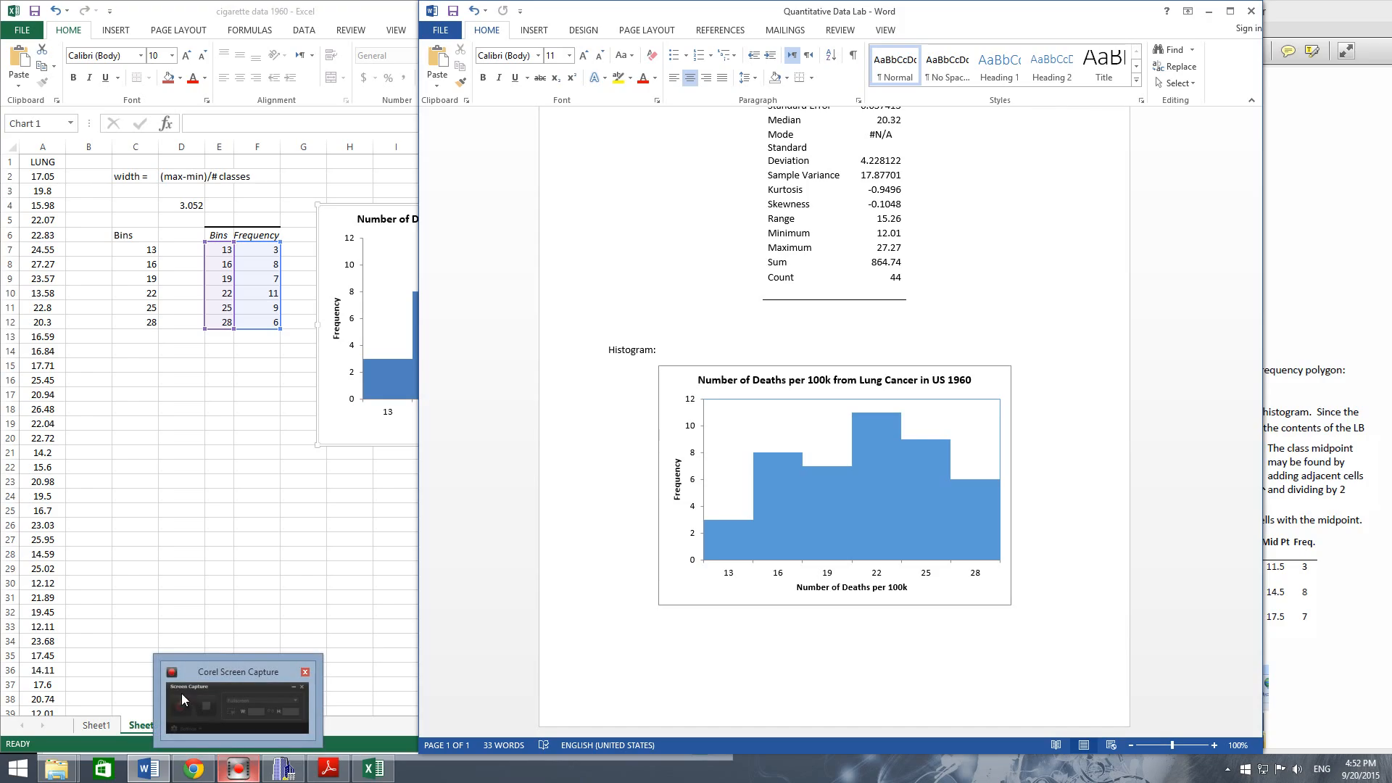
{"action": "mouse_move", "coordinate": [174, 678]}
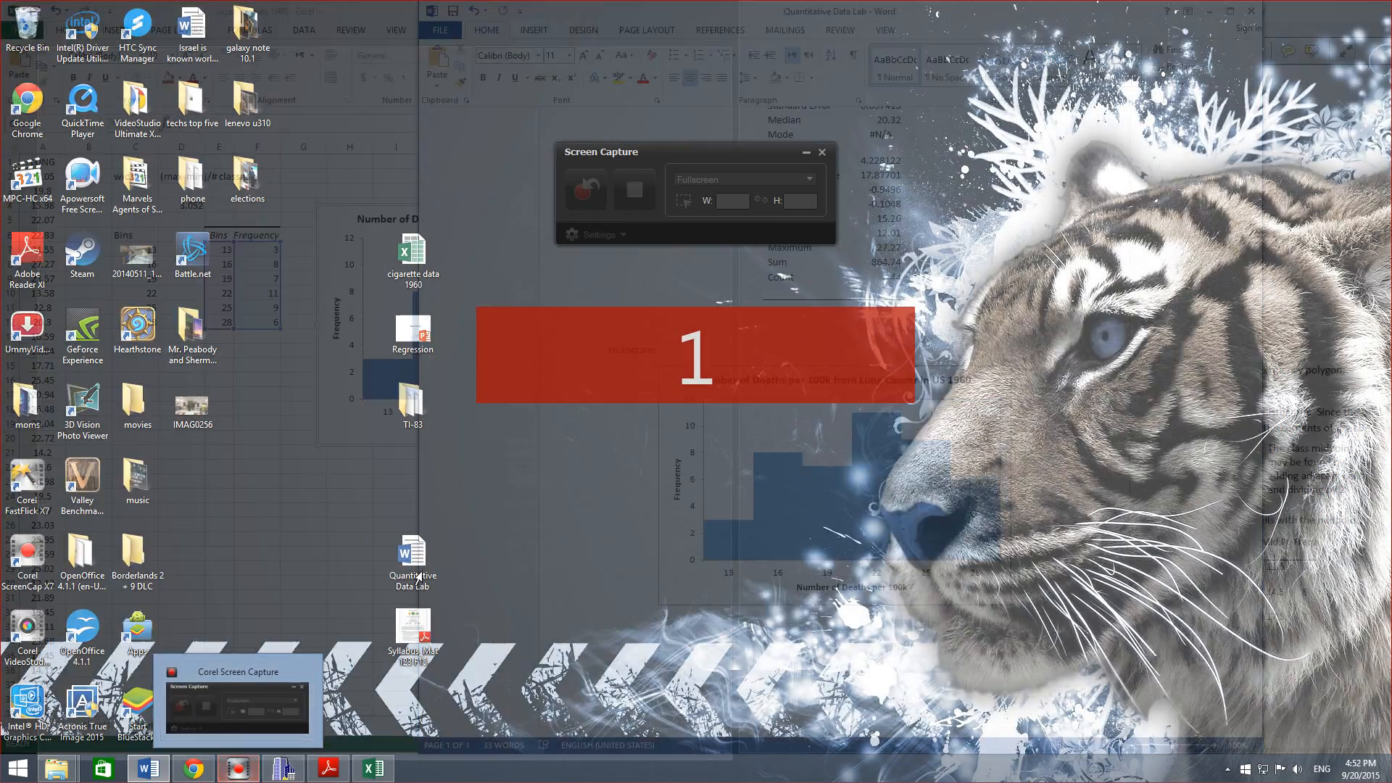